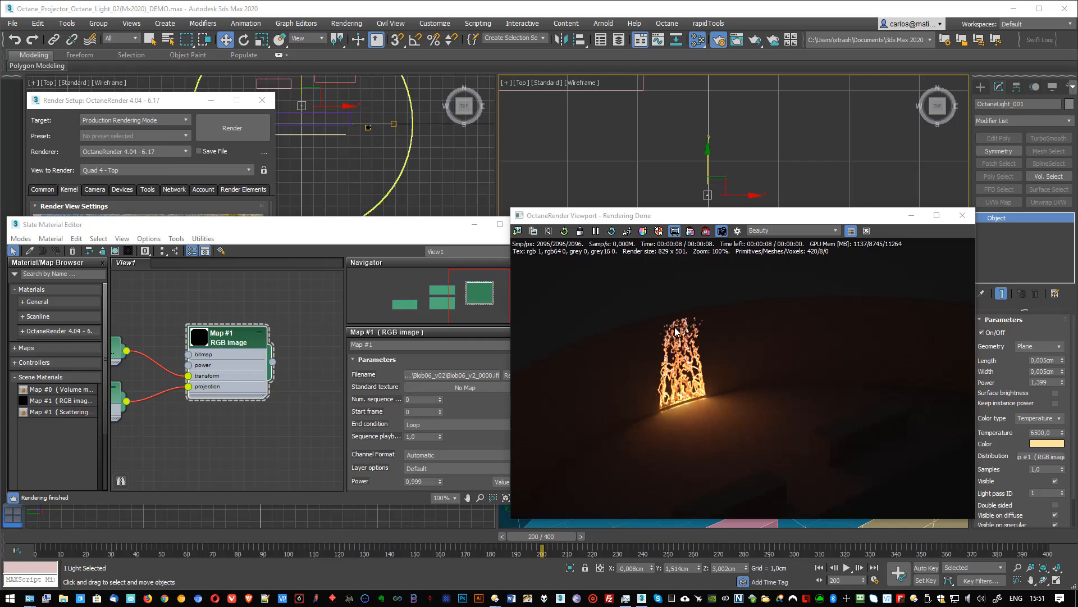
# - Scrub the animation back to frame 106 to preview the projected fire sequence in the render
pyautogui.moveTo(539, 538); pyautogui.dragTo(383, 537)
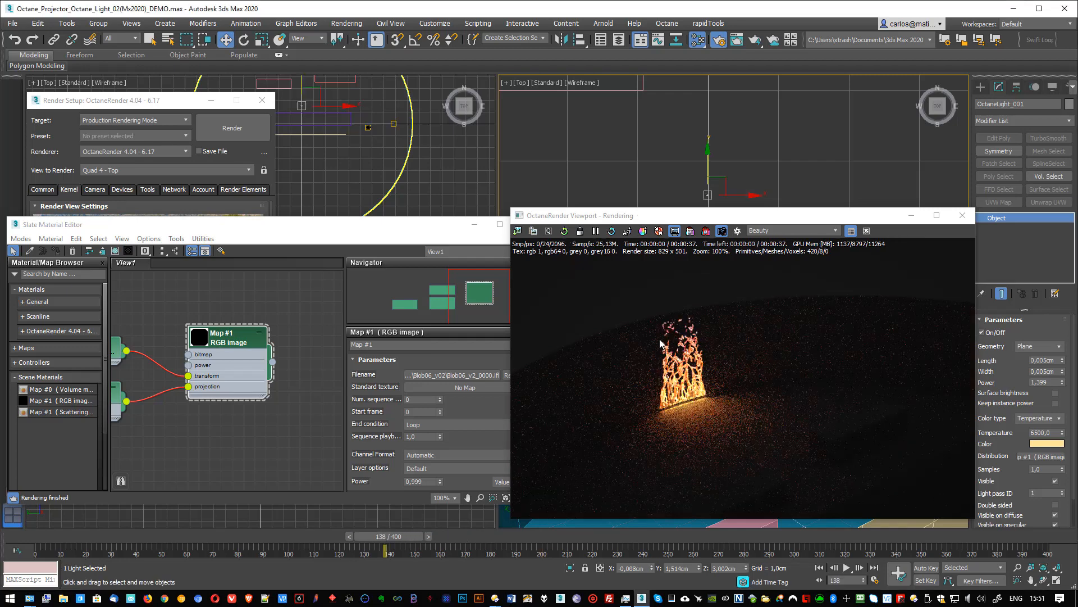
pyautogui.click(325, 539)
pyautogui.moveTo(314, 542); pyautogui.dragTo(306, 543)
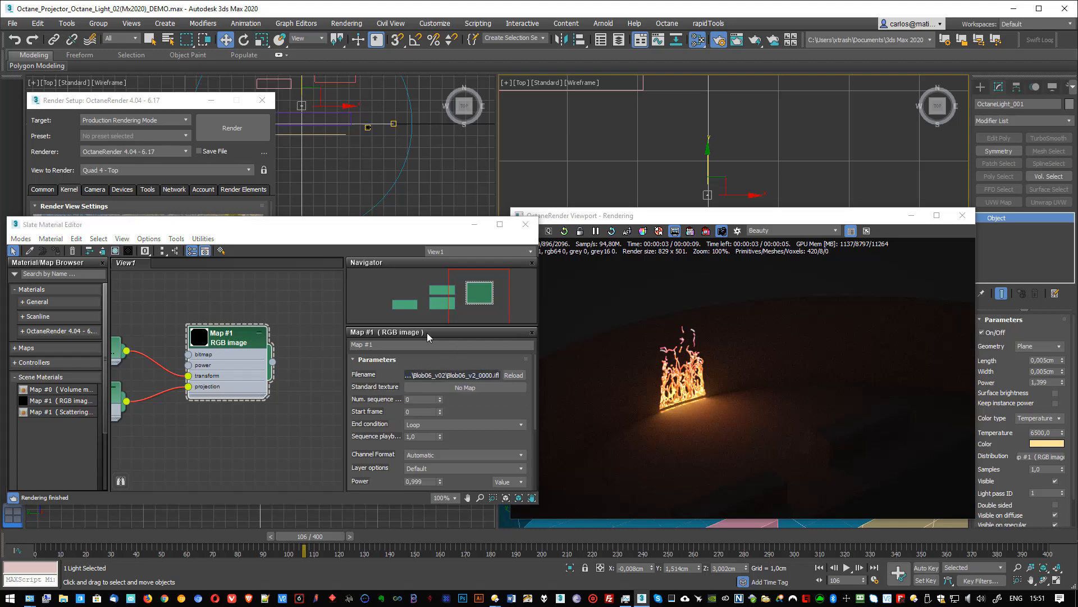
# - Replace the RGB image map's fire sequence with the panorama JPG from the Comte\Images folder
pyautogui.click(444, 375)
pyautogui.click(429, 100)
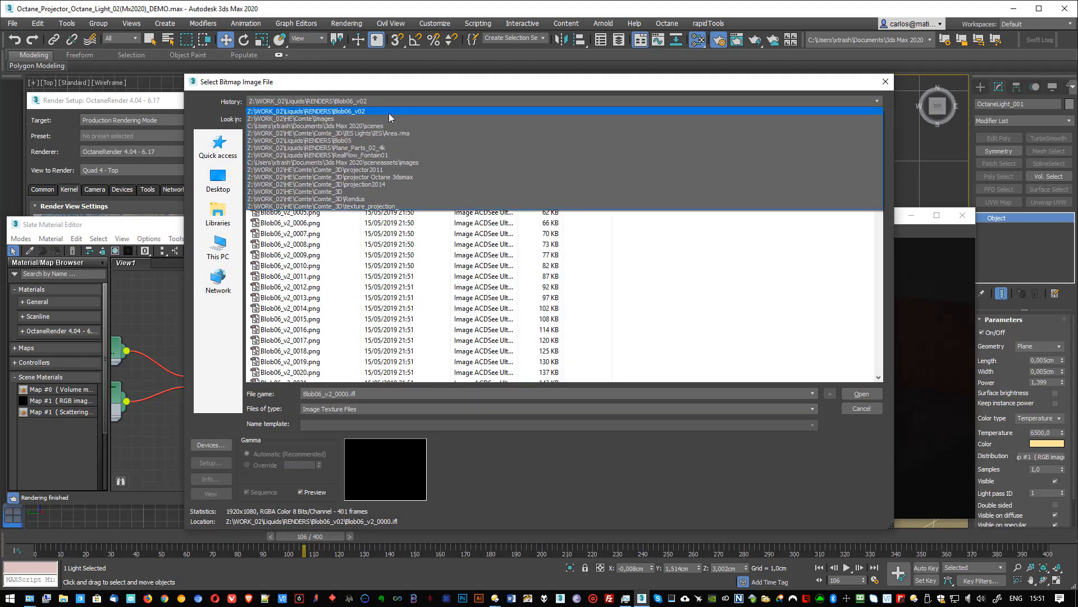
pyautogui.click(382, 118)
pyautogui.doubleClick(337, 161)
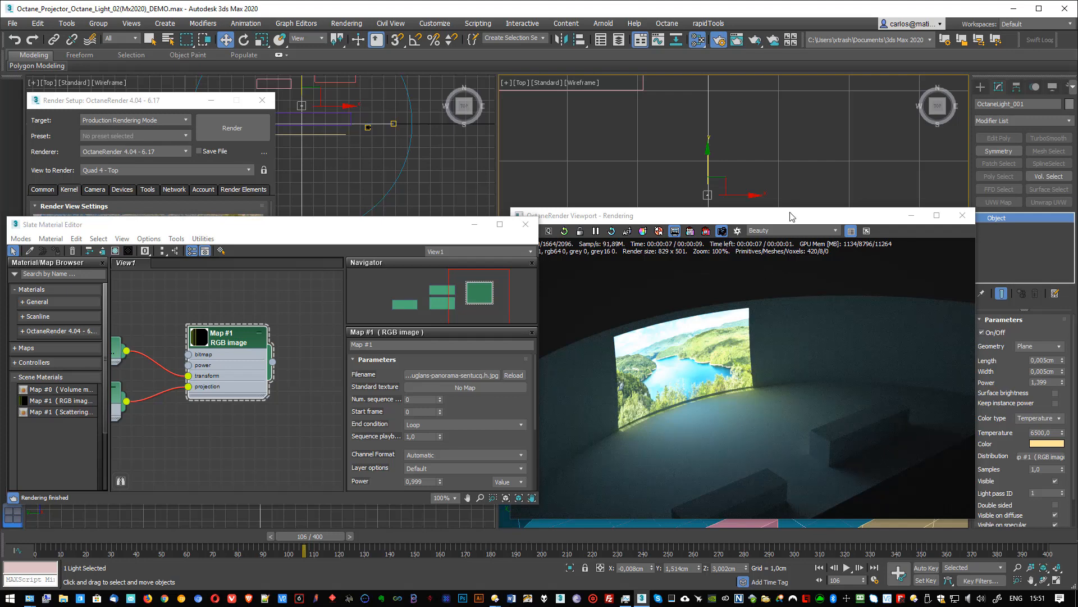
# - Move the screen plane along Y in the top view to the far side of the circular room, at about Y 8.1 cm
pyautogui.moveTo(792, 217); pyautogui.dragTo(567, 268)
pyautogui.scroll(-10, 737, 168)
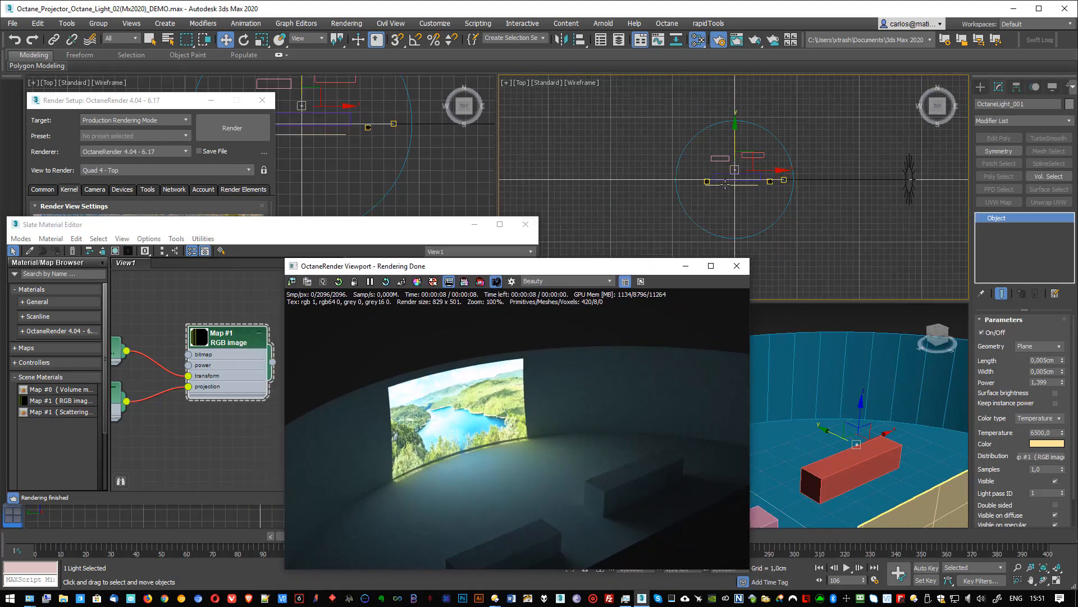
pyautogui.click(725, 184)
pyautogui.moveTo(740, 165); pyautogui.dragTo(741, 111)
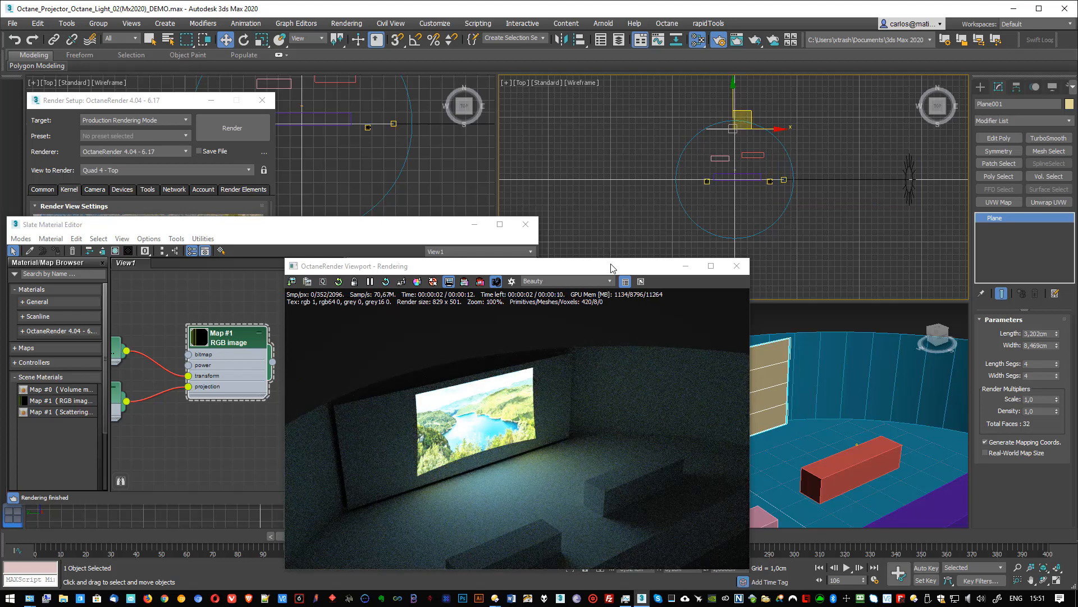
# - Close the Octane render viewport and delete the existing projector light from the scene
pyautogui.moveTo(612, 268); pyautogui.dragTo(866, 176)
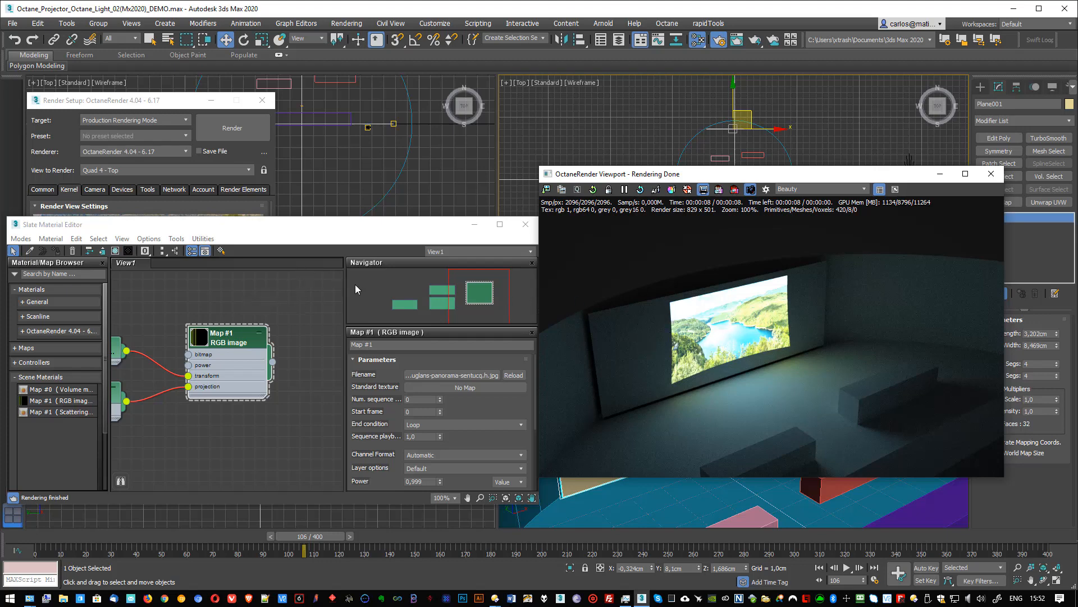
pyautogui.click(991, 174)
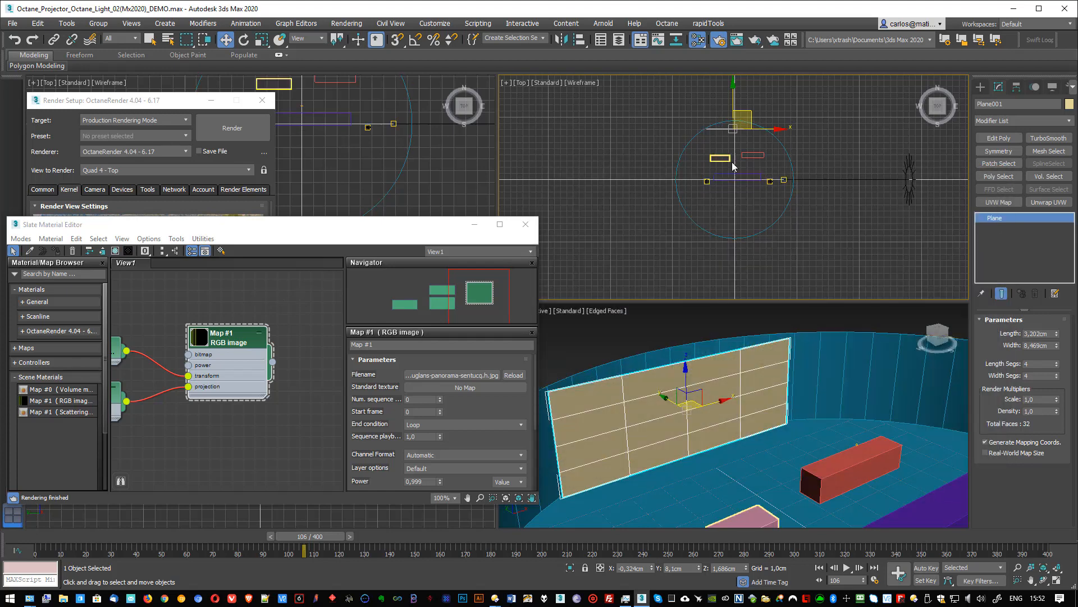
pyautogui.scroll(3, 748, 185)
pyautogui.click(747, 209)
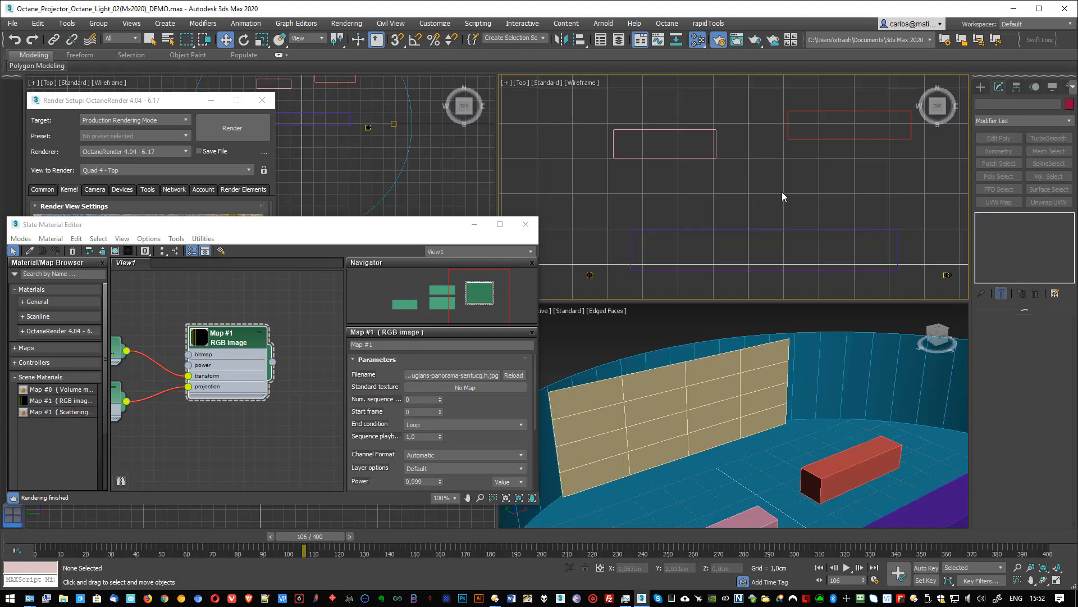
# - Create a small OctaneLight in the front view, about 0.05 cm in length and width, in front of the screen plane
pyautogui.press('f')
pyautogui.moveTo(686, 242); pyautogui.dragTo(733, 172, button='middle')
pyautogui.scroll(3, 719, 179)
pyautogui.click(981, 88)
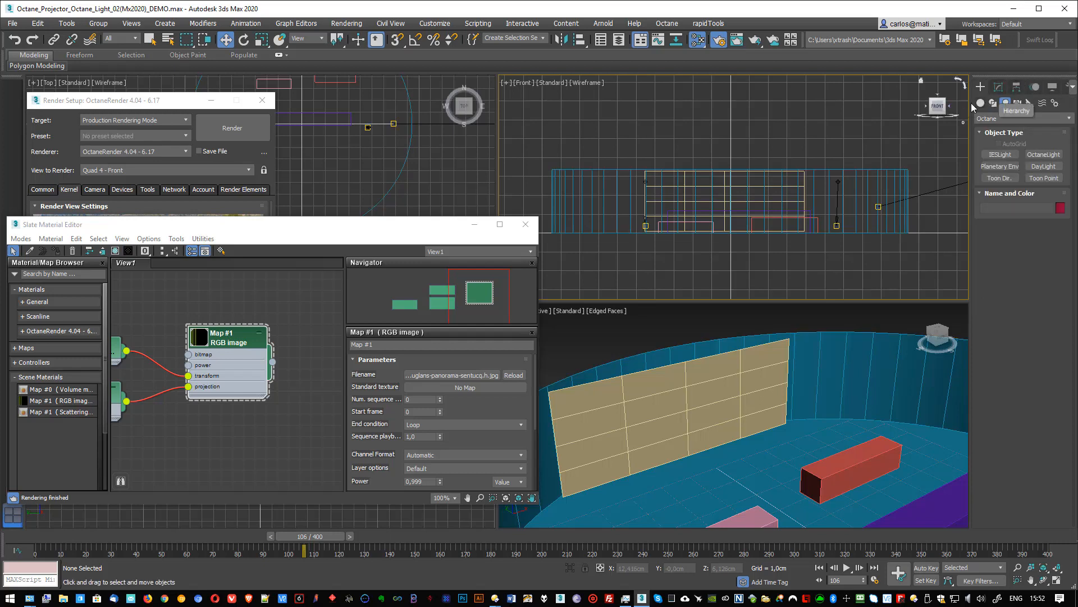
pyautogui.click(980, 103)
pyautogui.click(1005, 103)
pyautogui.click(1045, 154)
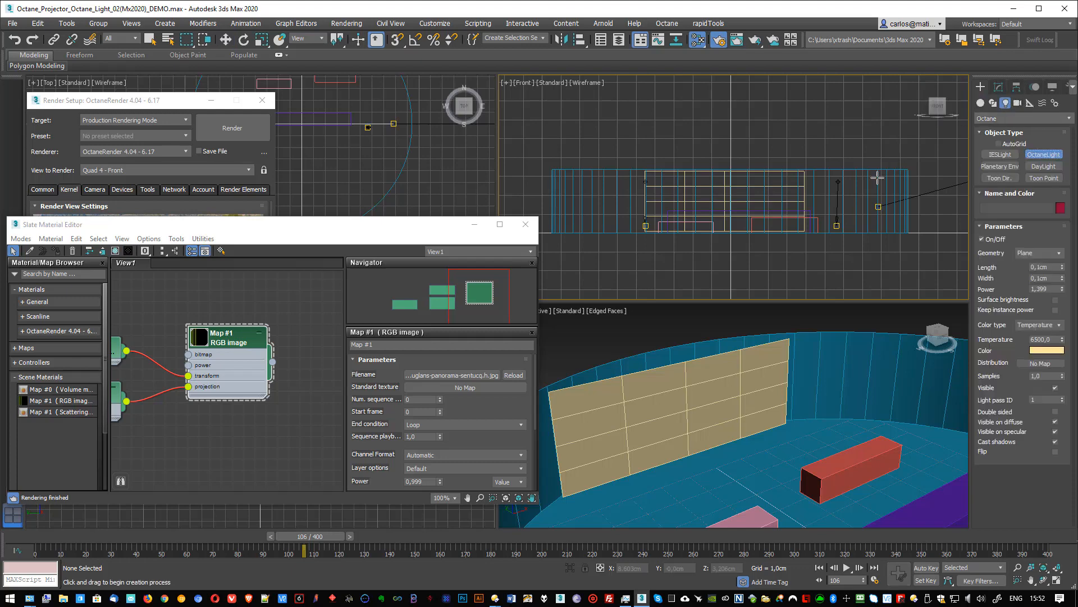
pyautogui.scroll(5, 689, 163)
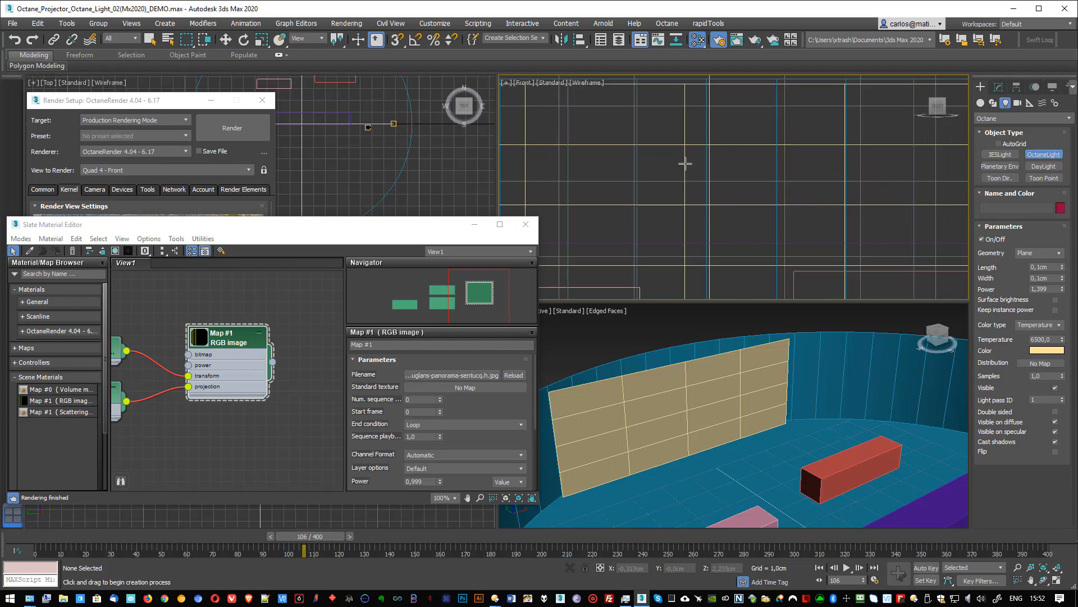
pyautogui.moveTo(701, 165); pyautogui.dragTo(704, 168)
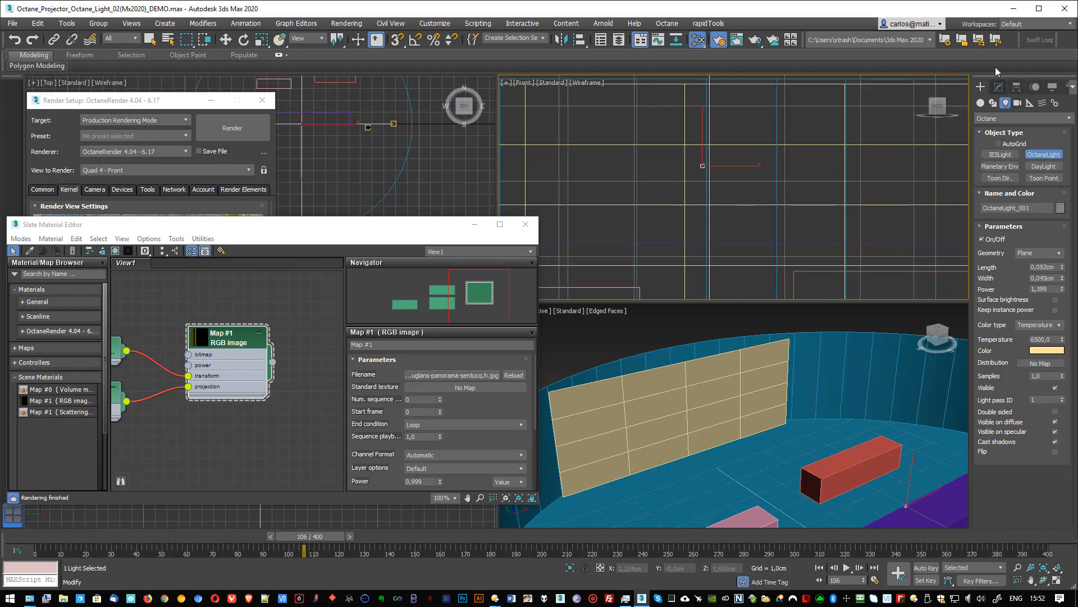
# - Set the new light's length and width to 0,02 cm
pyautogui.click(998, 86)
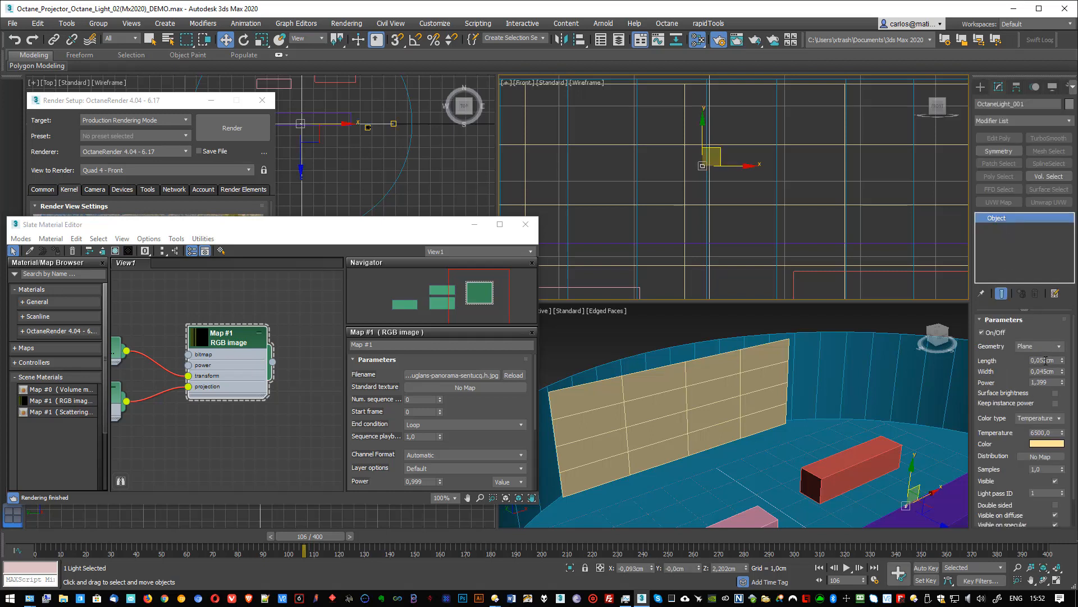
pyautogui.click(1042, 360)
pyautogui.press('Tab')
pyautogui.write('0,02')
pyautogui.press('Tab')
pyautogui.click(702, 332)
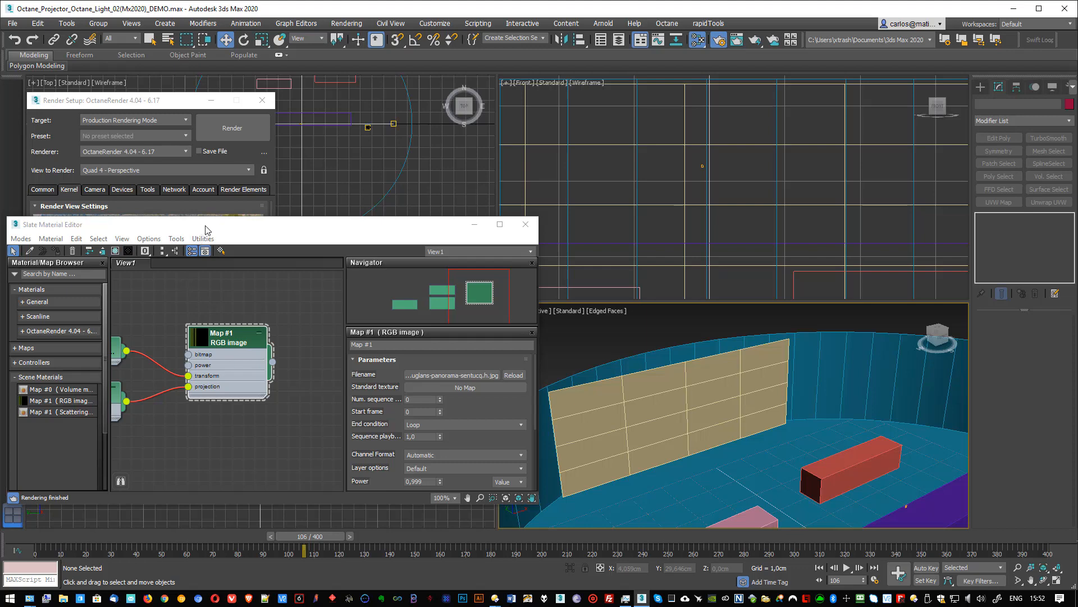
# - Start the interactive Octane render of the perspective view and place its window clear of the light in the front view
pyautogui.moveTo(203, 226); pyautogui.dragTo(215, 239)
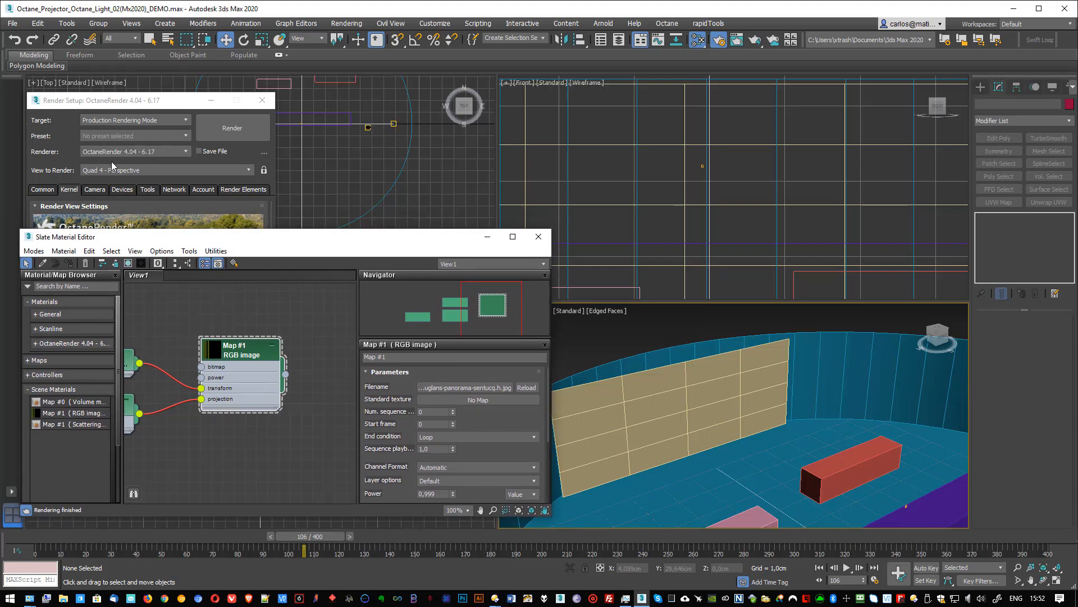
pyautogui.click(195, 195)
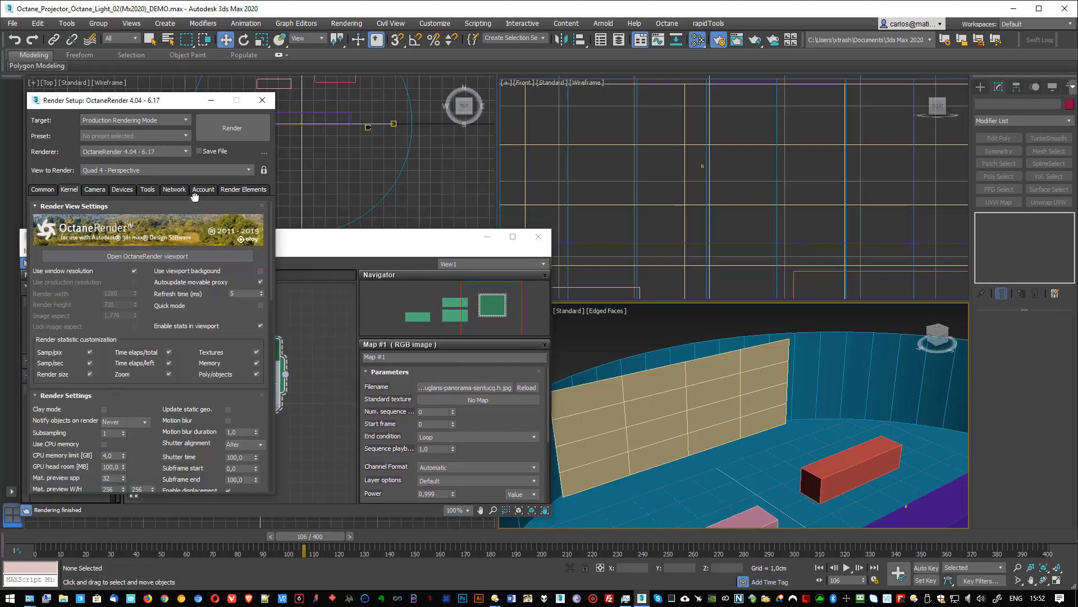
pyautogui.click(147, 256)
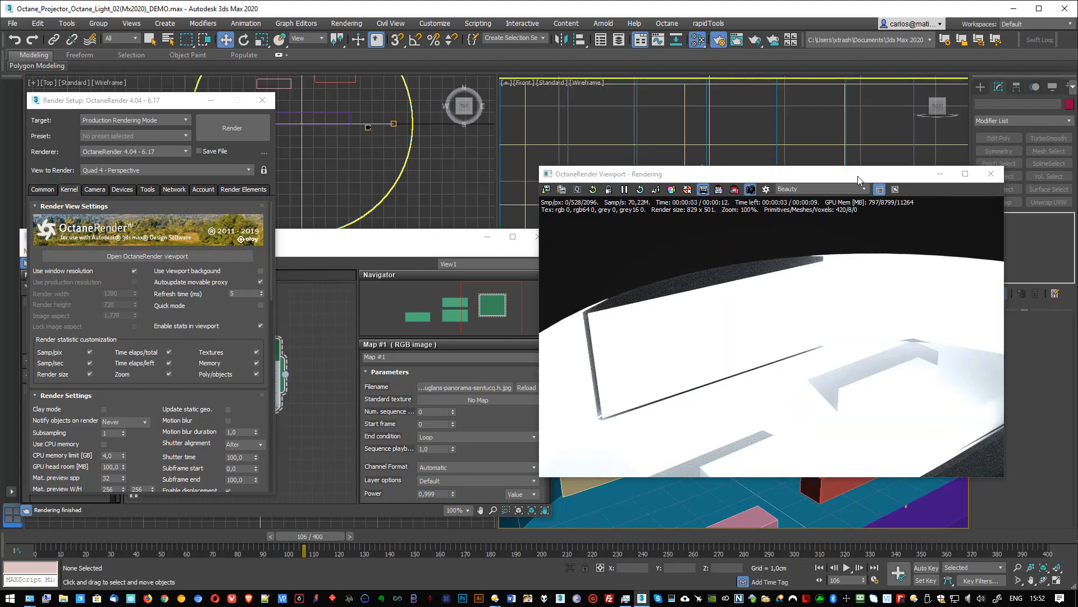
pyautogui.moveTo(858, 179); pyautogui.dragTo(788, 154)
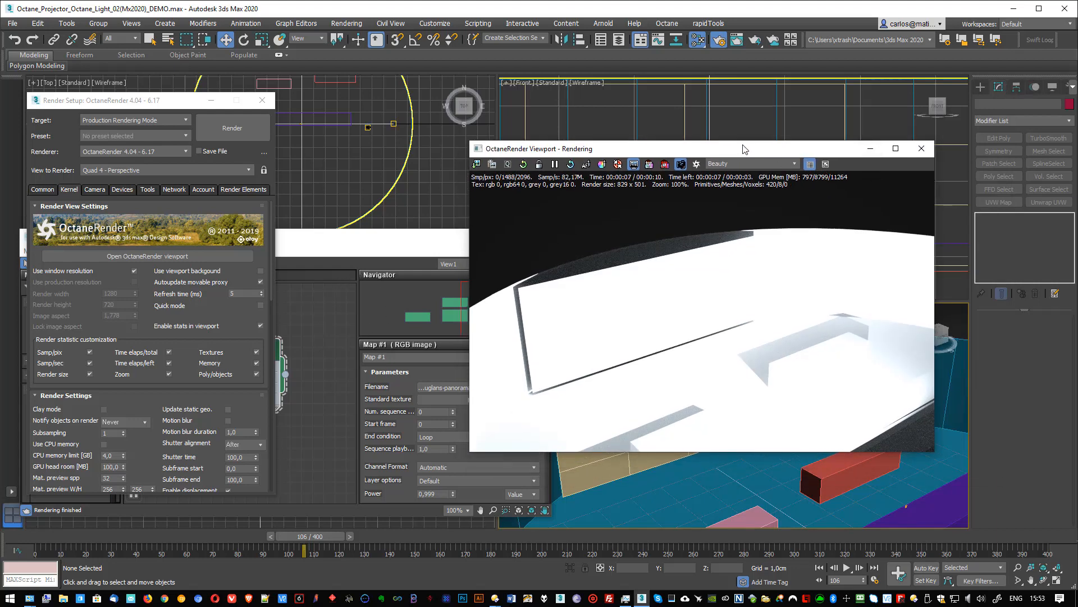
pyautogui.moveTo(714, 152); pyautogui.dragTo(684, 203)
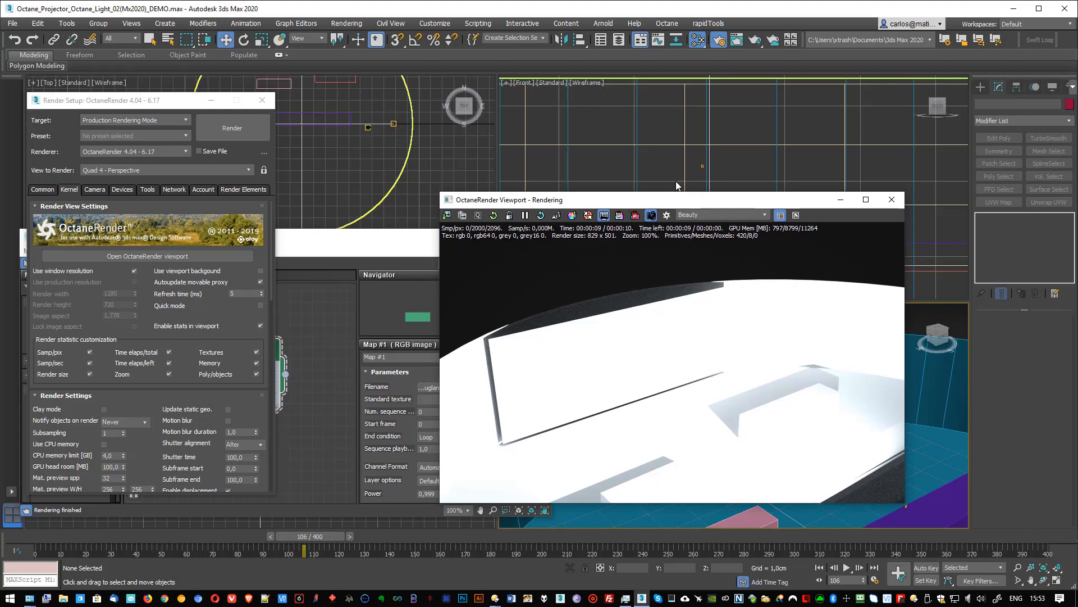
# - Lower the OctaneLight's power to 0,42 and assign an RGB image map to its distribution
pyautogui.click(702, 165)
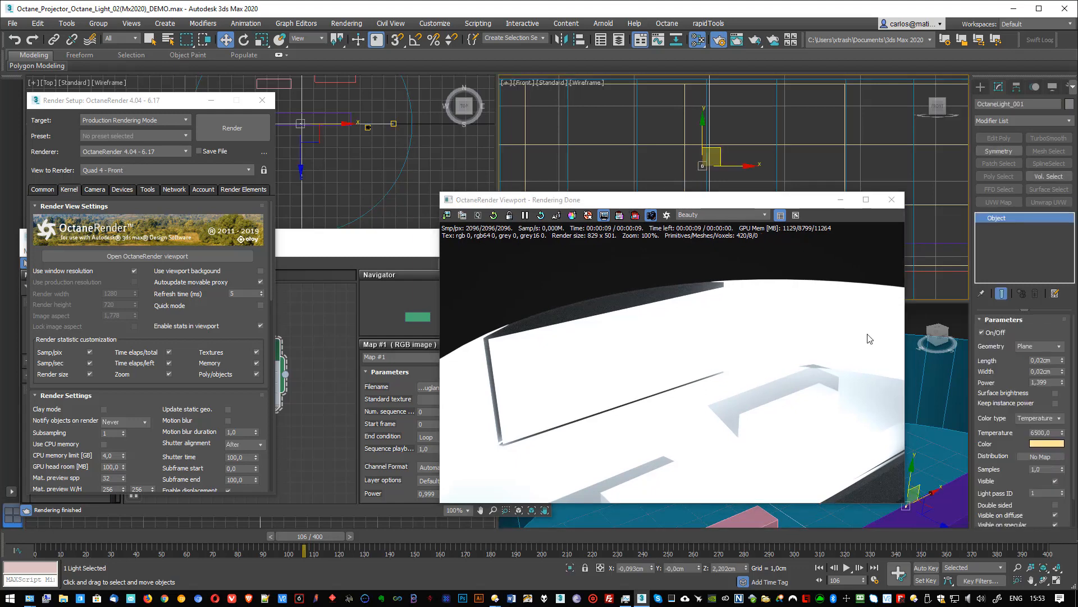
pyautogui.moveTo(1062, 384); pyautogui.dragTo(1043, 419)
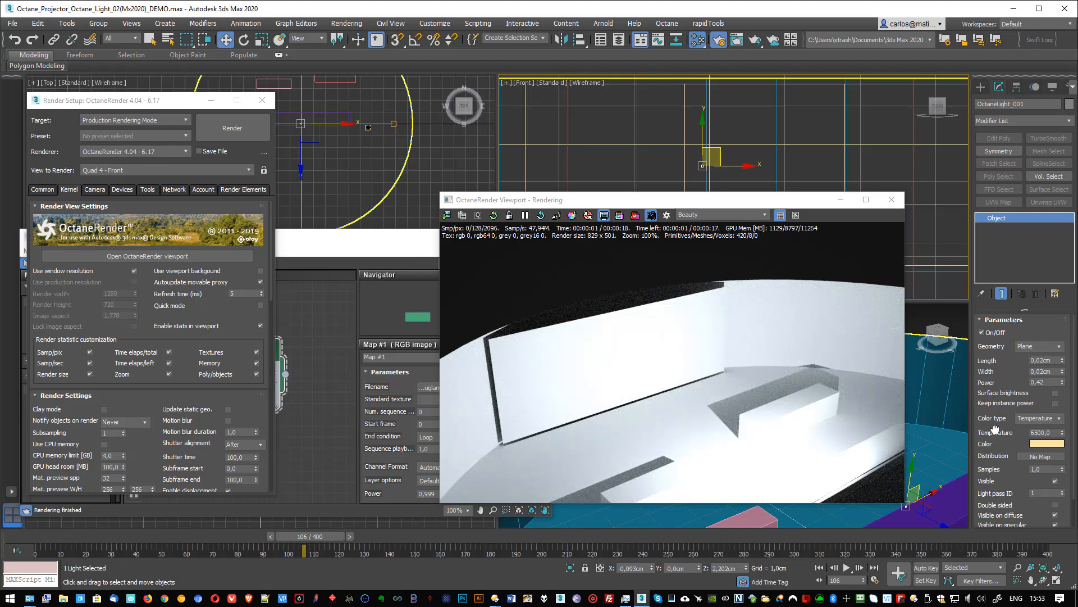
pyautogui.scroll(-2, 1043, 420)
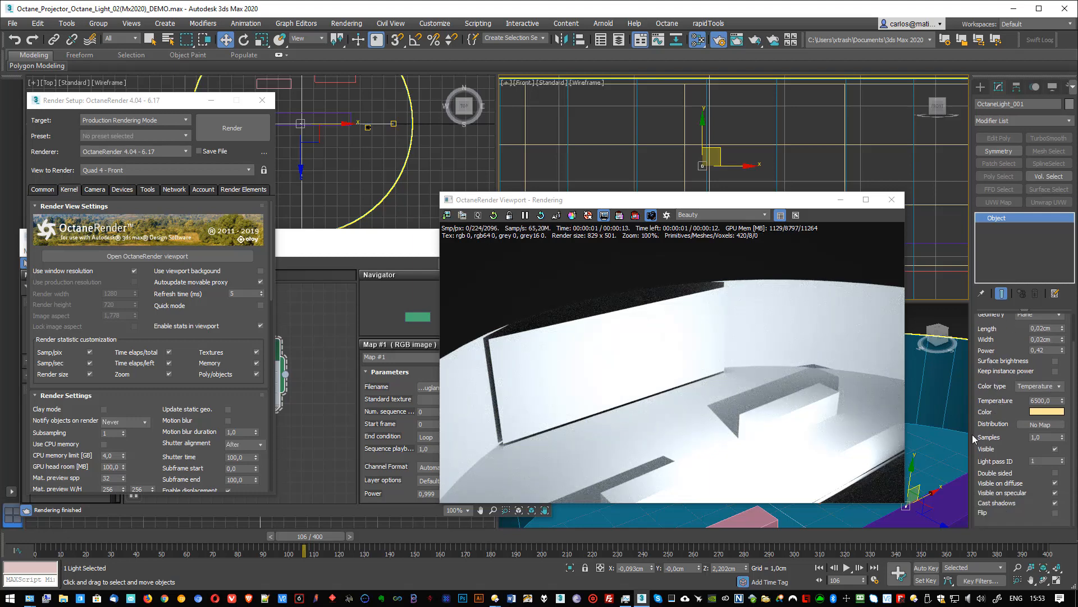
pyautogui.click(1038, 425)
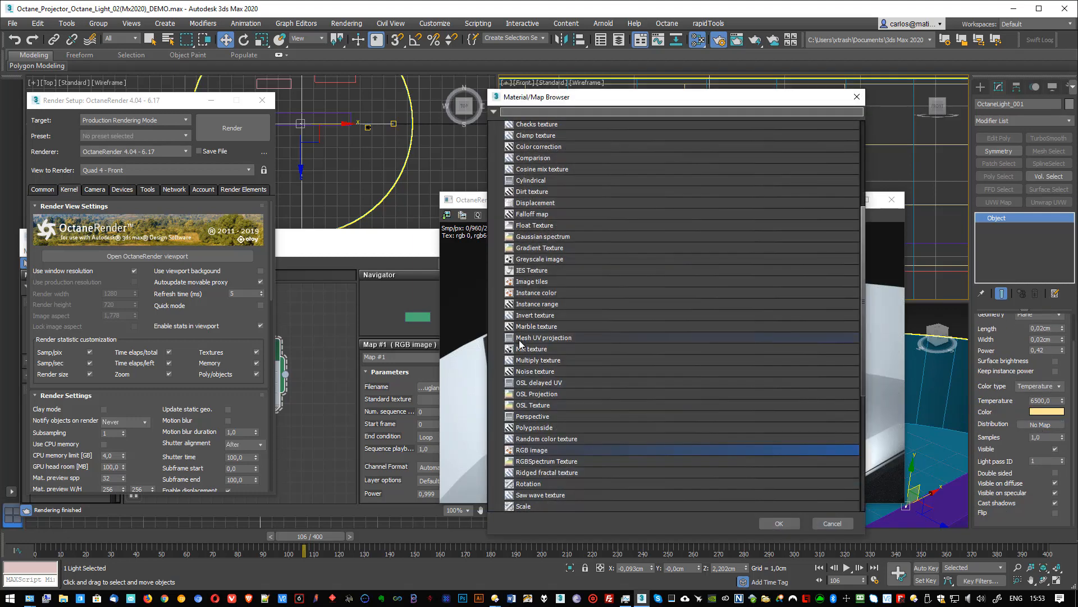
pyautogui.doubleClick(523, 451)
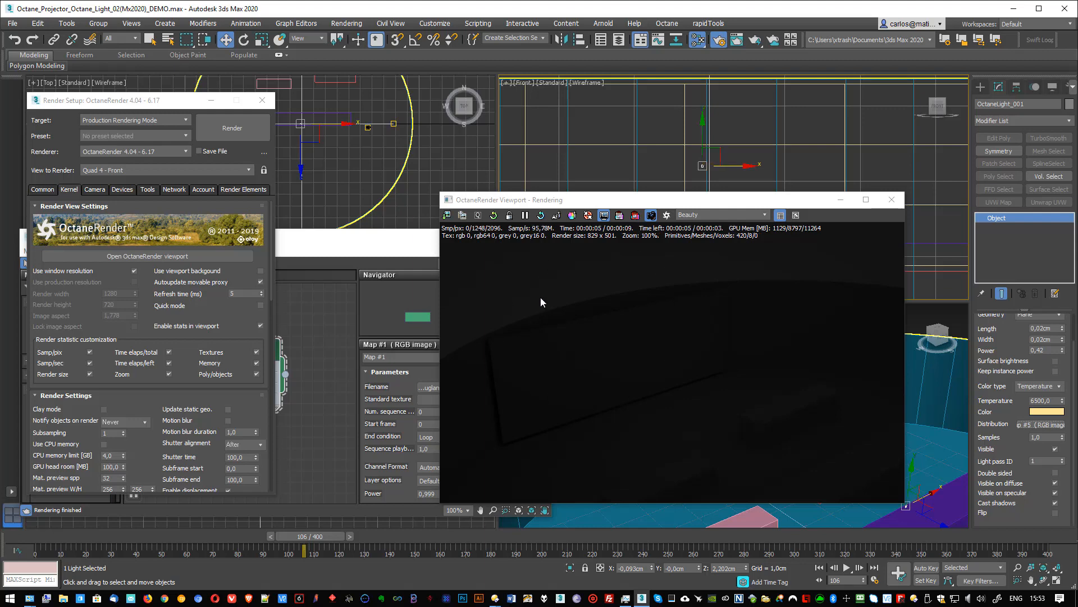
# - Adjust the brightness value of the environment's background color and accept it
pyautogui.press('8')
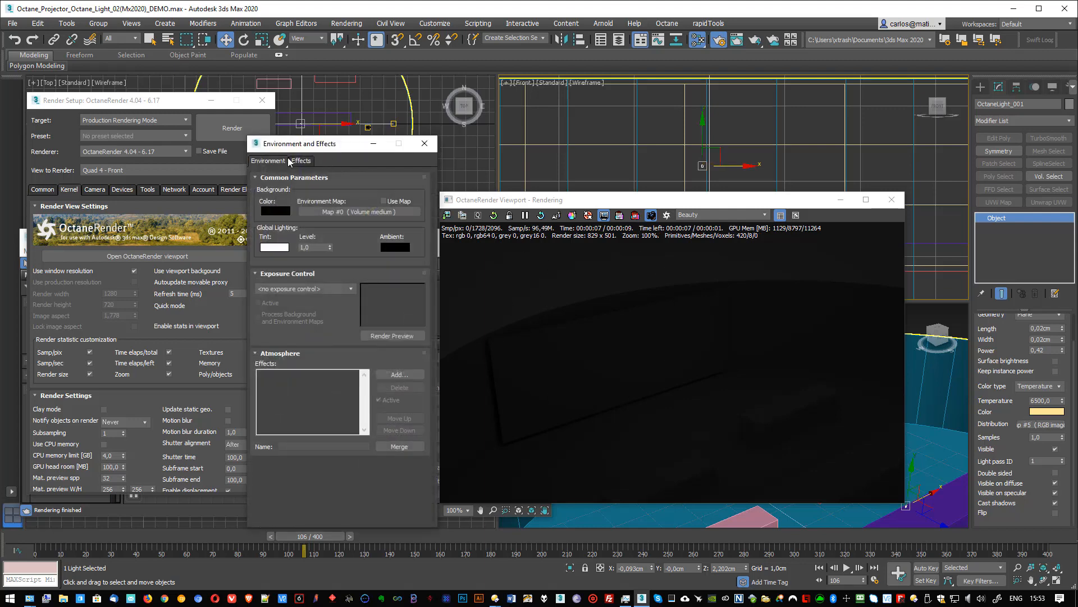
pyautogui.moveTo(291, 147); pyautogui.dragTo(273, 117)
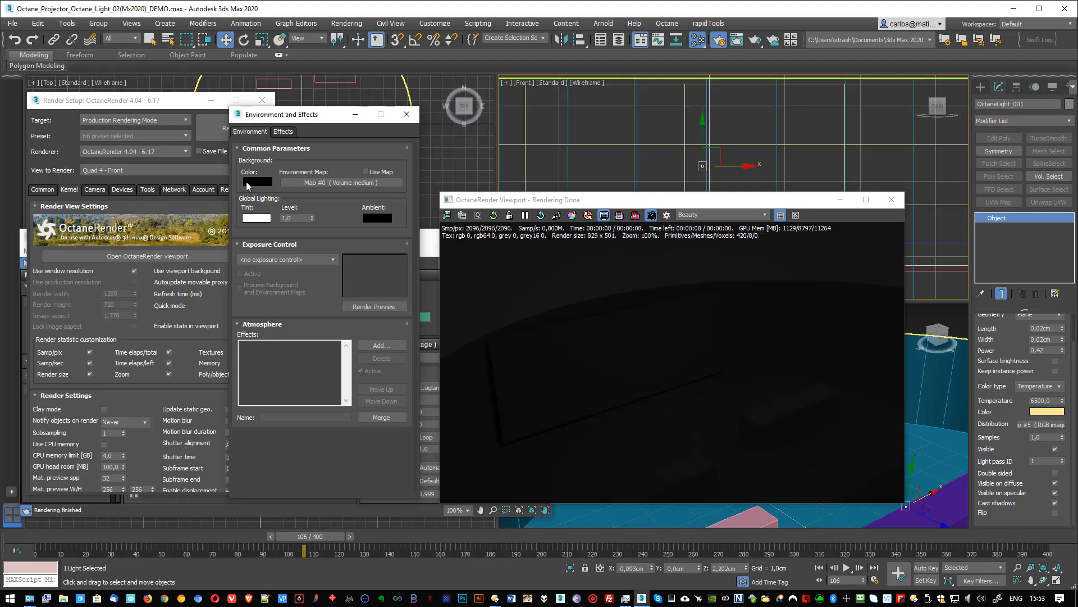
pyautogui.click(254, 180)
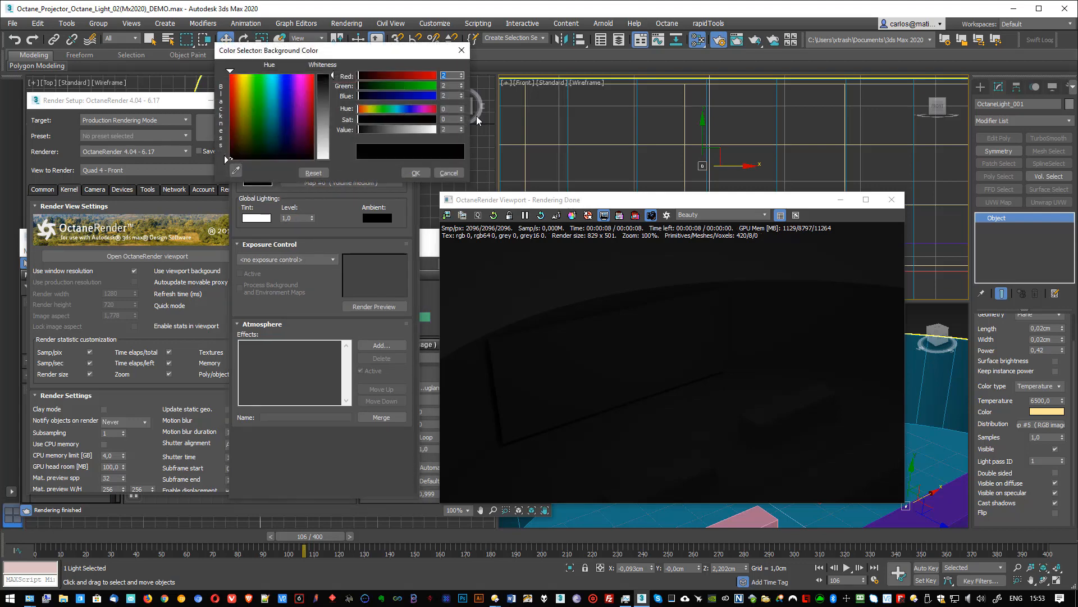
pyautogui.click(444, 129)
pyautogui.click(461, 132)
pyautogui.click(422, 173)
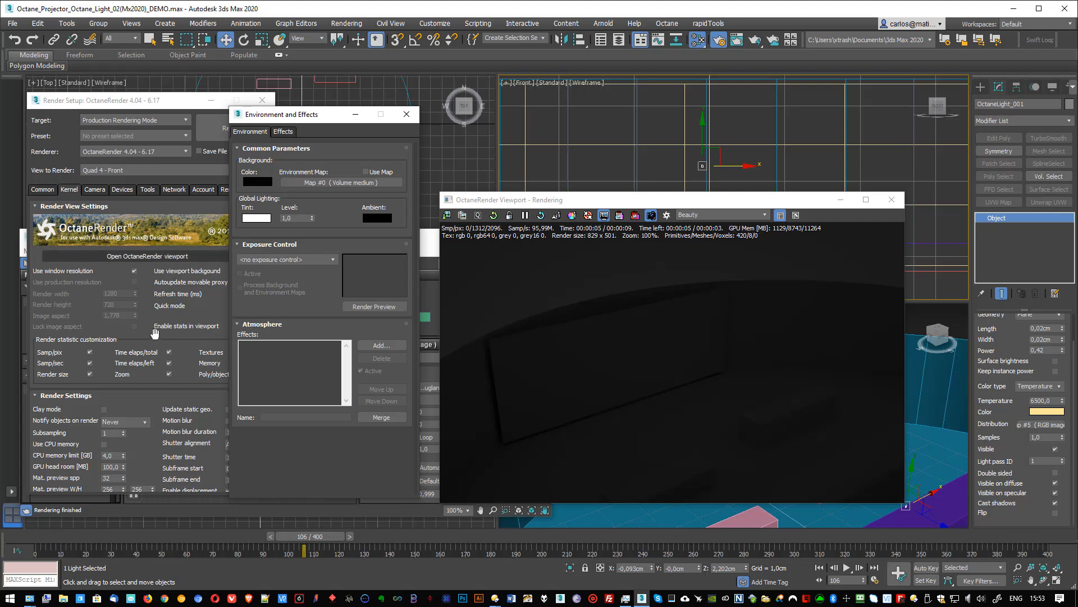
# - Delete the old node view in the Slate Material Editor and create a new empty view named View1
pyautogui.click(425, 253)
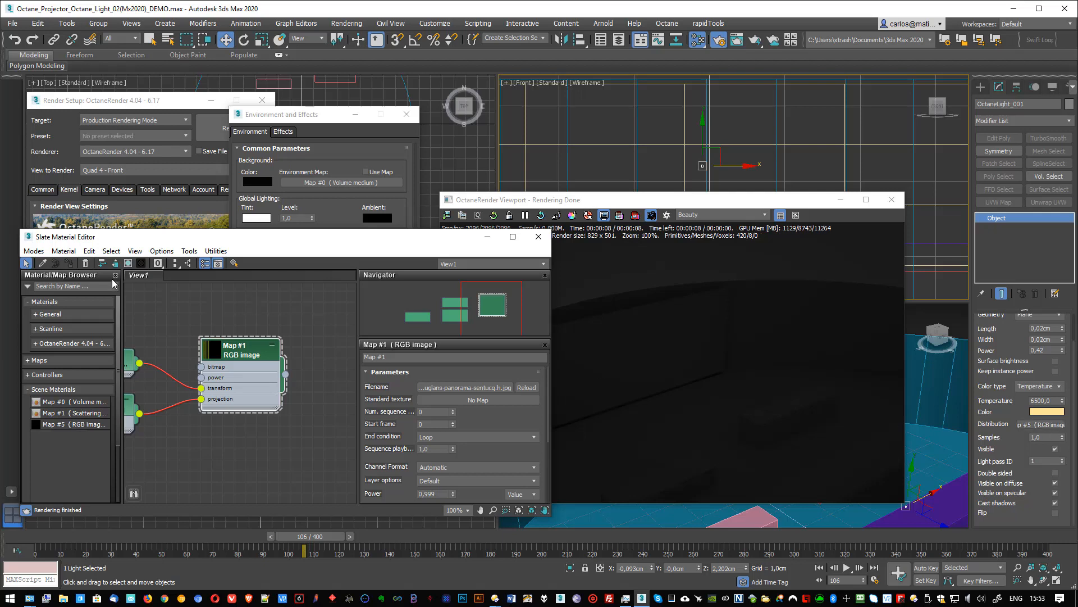
pyautogui.rightClick(148, 276)
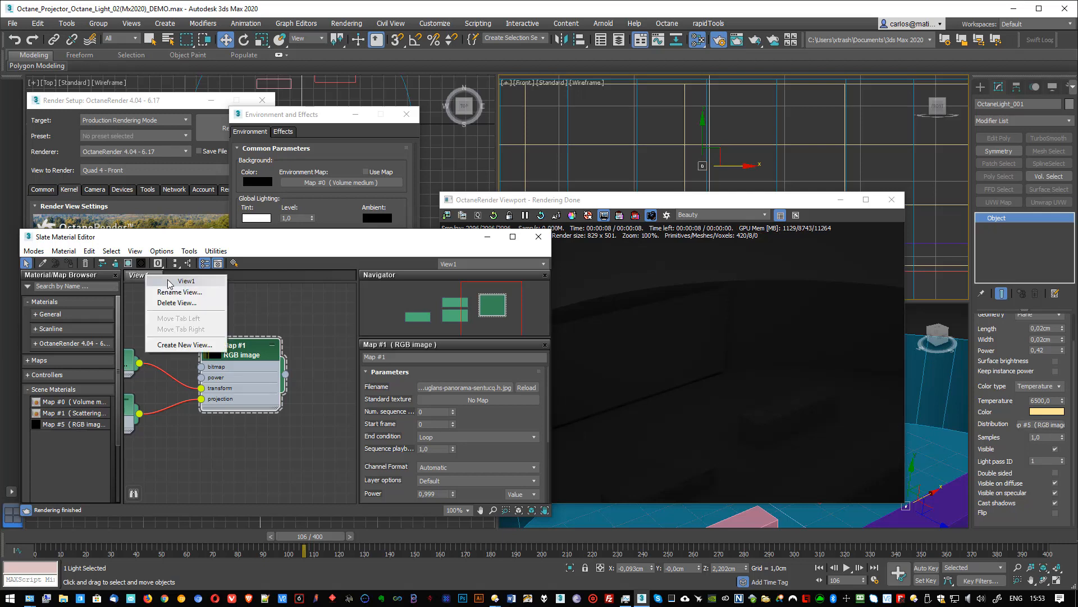
pyautogui.click(185, 303)
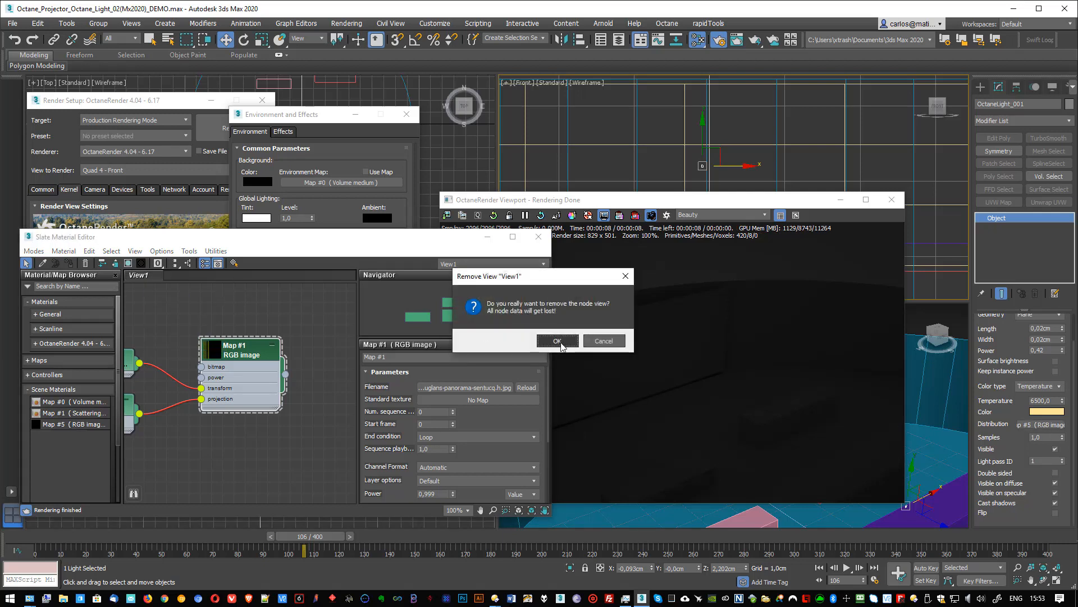
pyautogui.click(558, 342)
pyautogui.rightClick(185, 279)
pyautogui.click(228, 274)
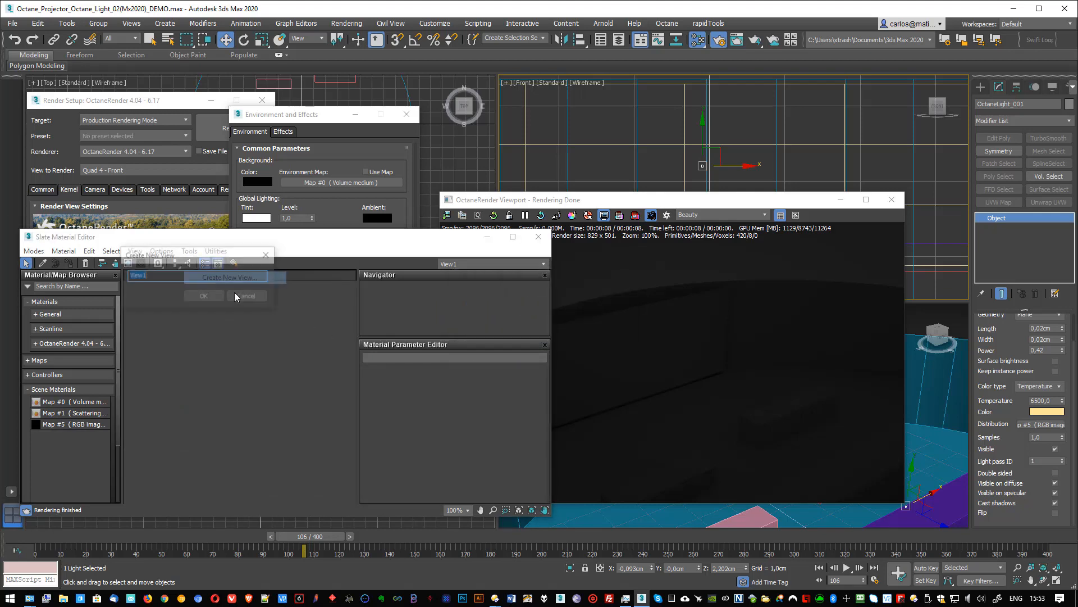
pyautogui.click(204, 298)
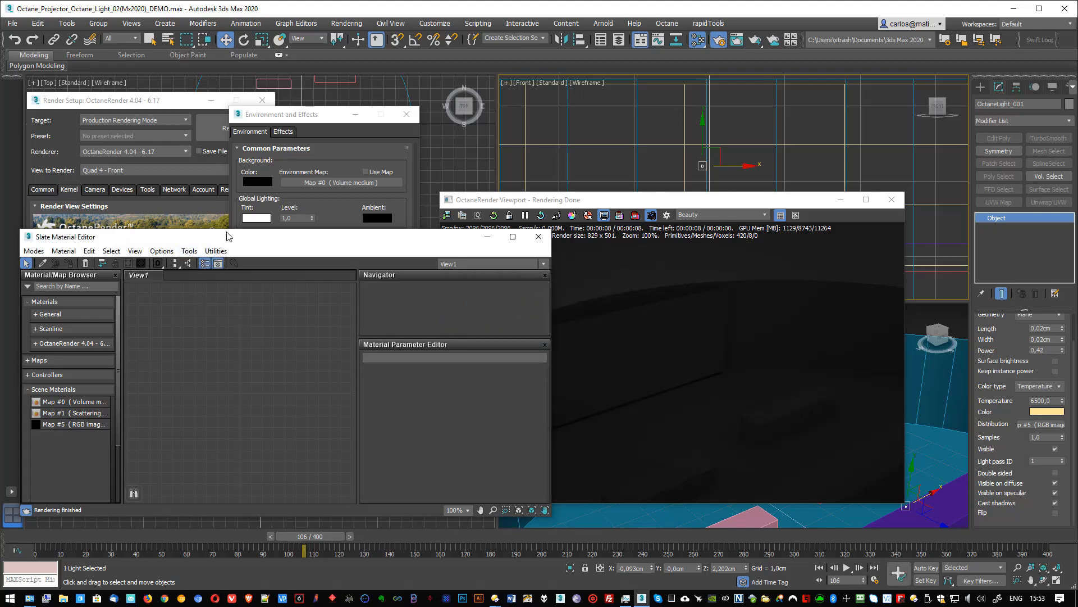
pyautogui.moveTo(227, 236); pyautogui.dragTo(233, 221)
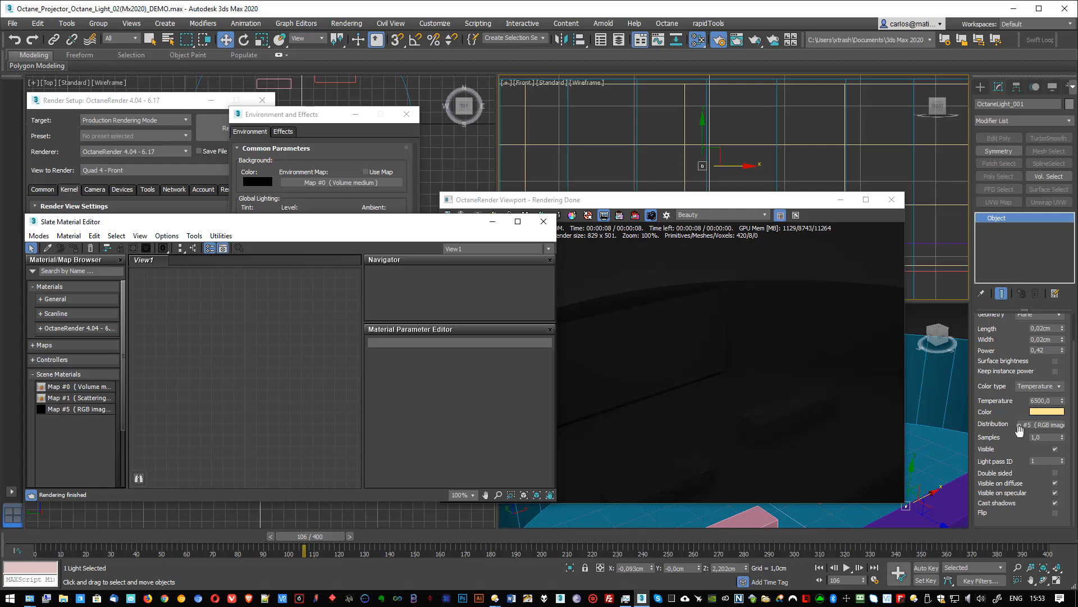
# - Place the OctaneLight's distribution map in View1 as an instance and arrange its nodes
pyautogui.moveTo(1034, 430); pyautogui.dragTo(238, 336)
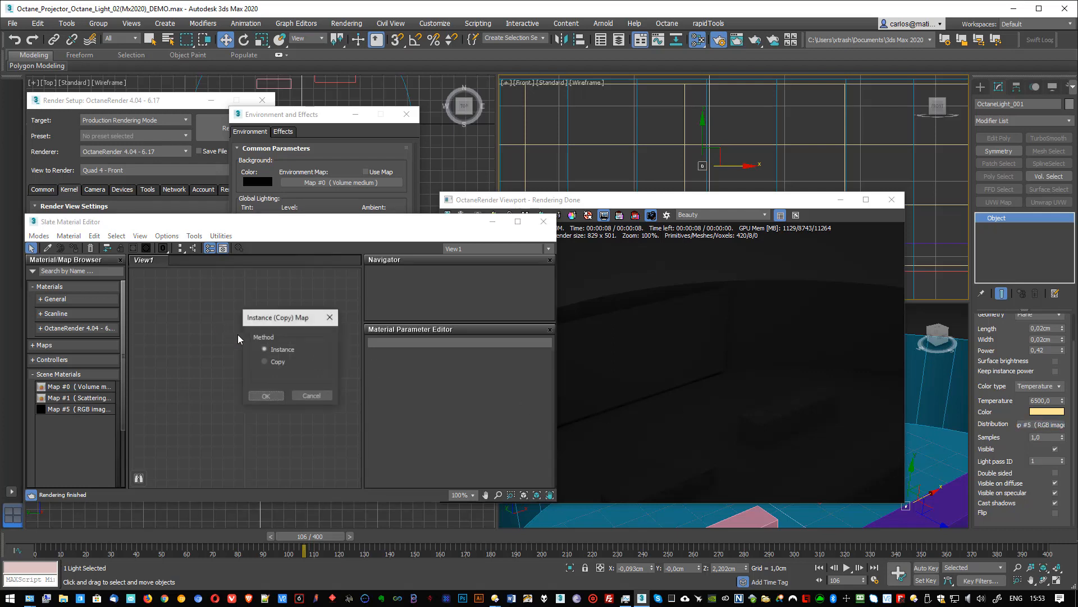
pyautogui.click(266, 396)
pyautogui.moveTo(183, 312); pyautogui.dragTo(242, 325, button='middle')
pyautogui.moveTo(150, 370); pyautogui.dragTo(184, 359)
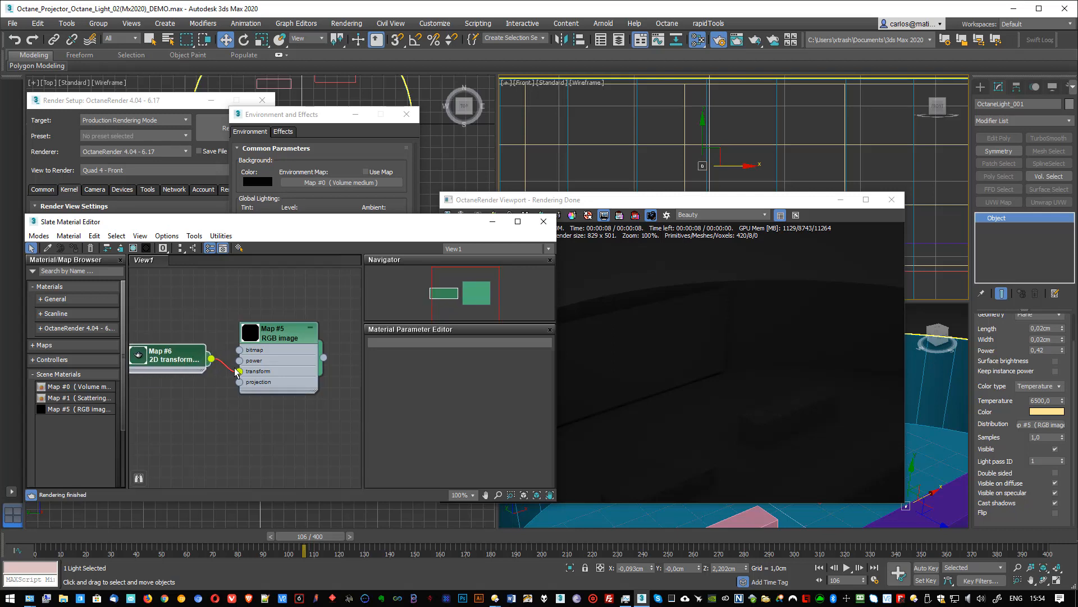
# - Load the panorama JPG as the image file of the RGB image map
pyautogui.doubleClick(278, 334)
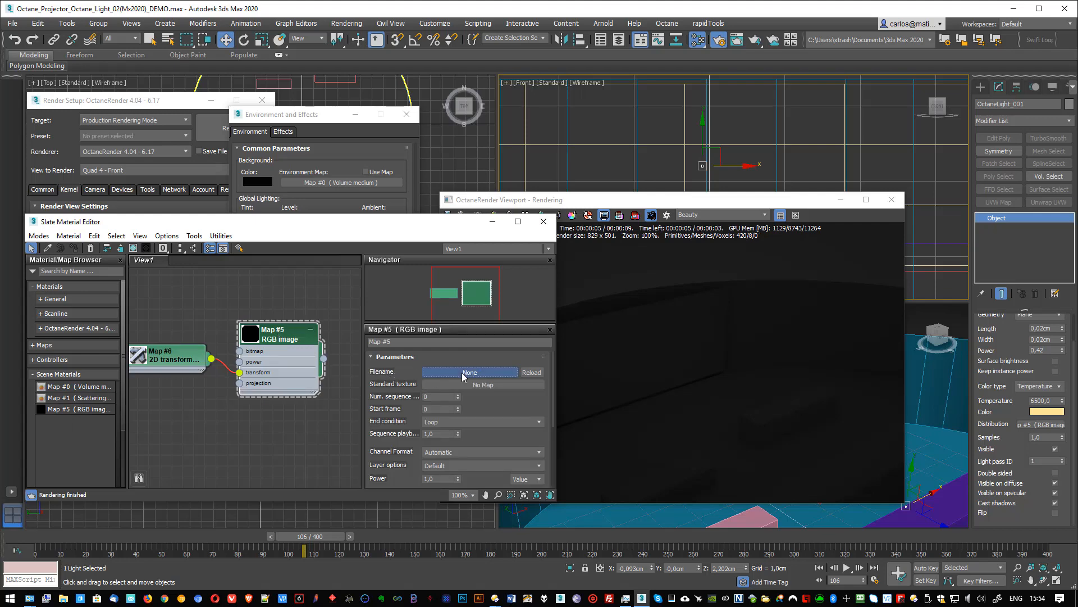
pyautogui.click(462, 372)
pyautogui.doubleClick(335, 171)
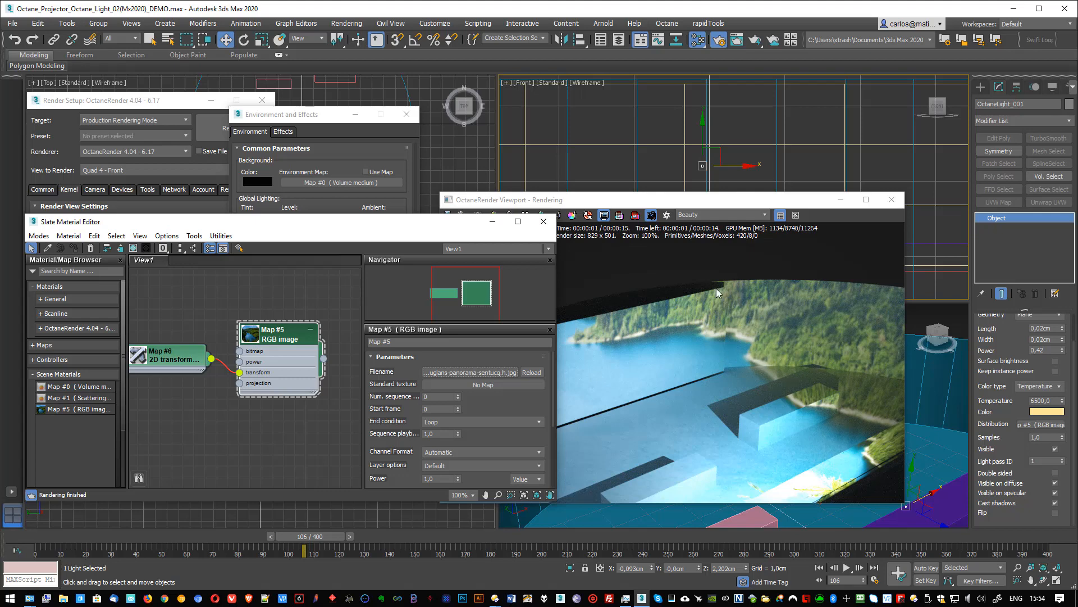
# - Rearrange the RGB image map's nodes and delete the 2D transformation node feeding its UV transform
pyautogui.scroll(-5, 492, 409)
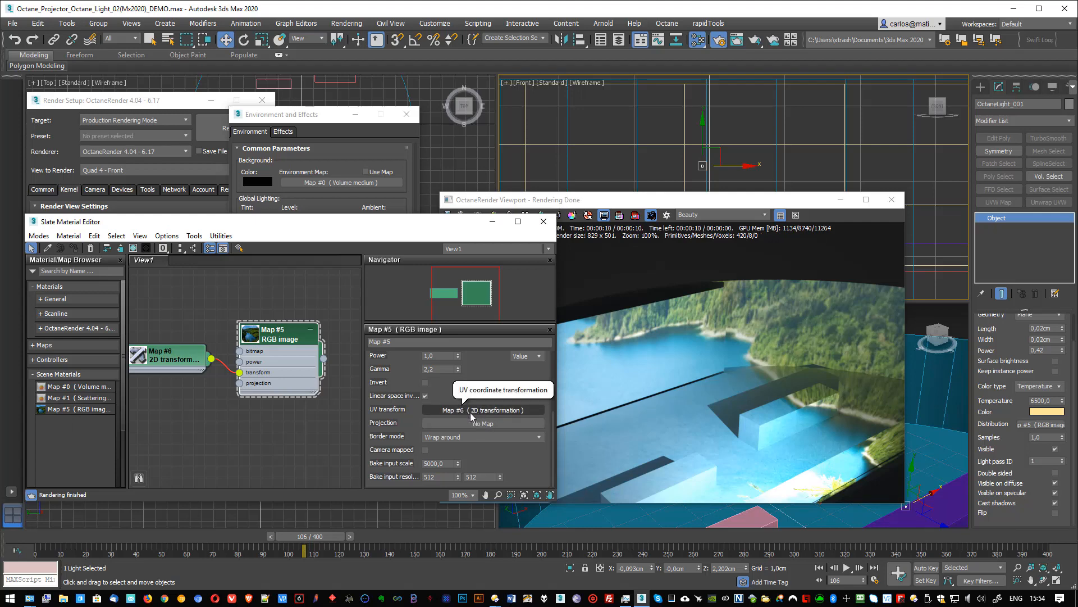
pyautogui.moveTo(275, 335); pyautogui.dragTo(298, 323)
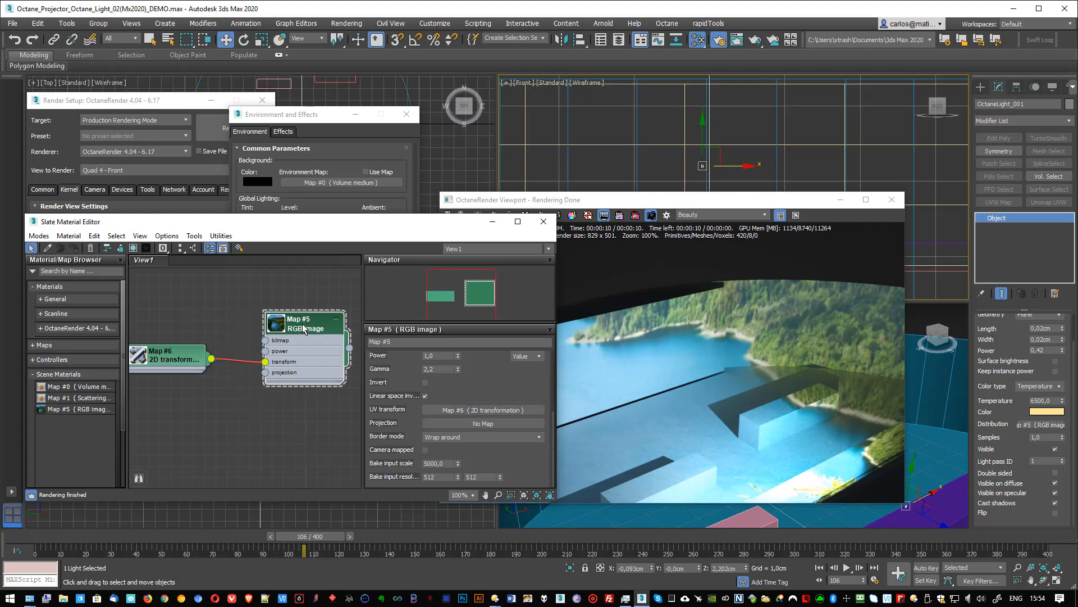
pyautogui.moveTo(171, 360); pyautogui.dragTo(188, 331)
pyautogui.hotkey('ctrl', 'z')
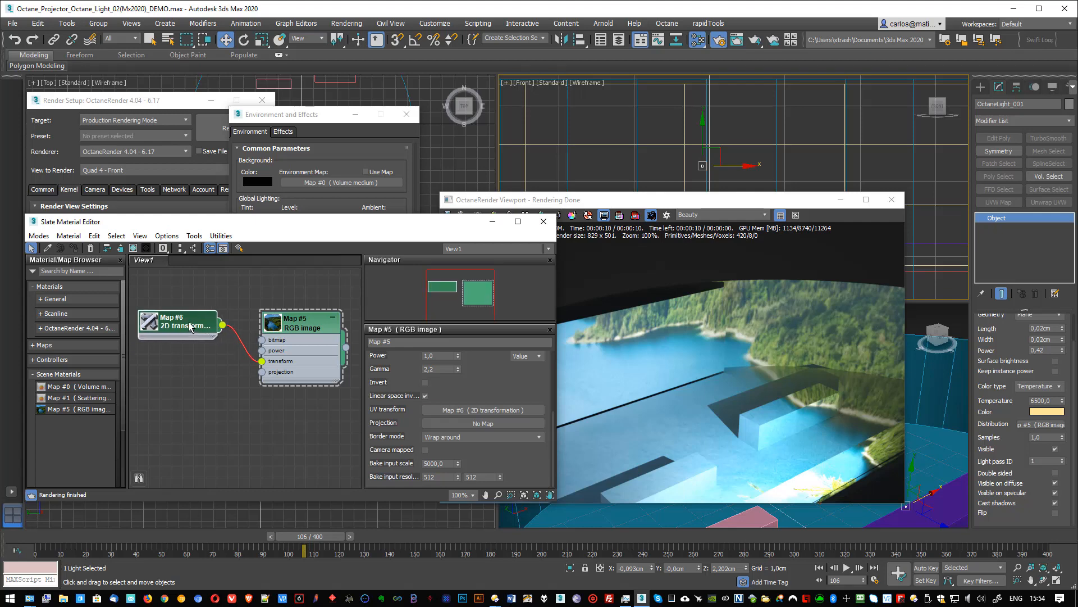
pyautogui.press('Delete')
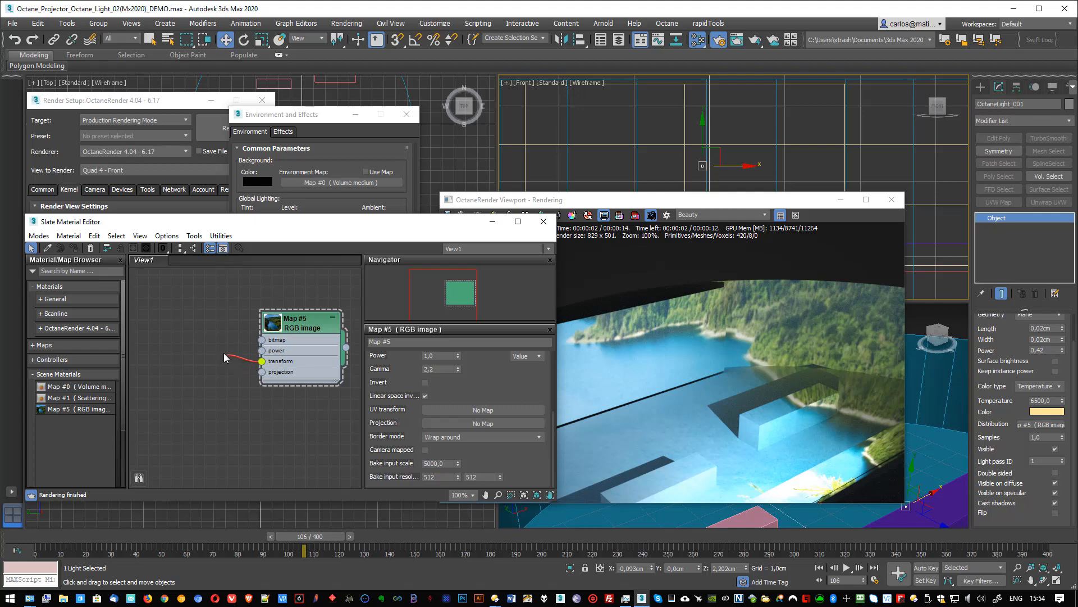
# - Assign a 3D transformation map to the RGB image's UV transform and position its node beside the image node
pyautogui.moveTo(182, 333)
pyautogui.mouseDown()
pyautogui.moveTo(215, 346)
pyautogui.moveTo(190, 327)
pyautogui.mouseUp()
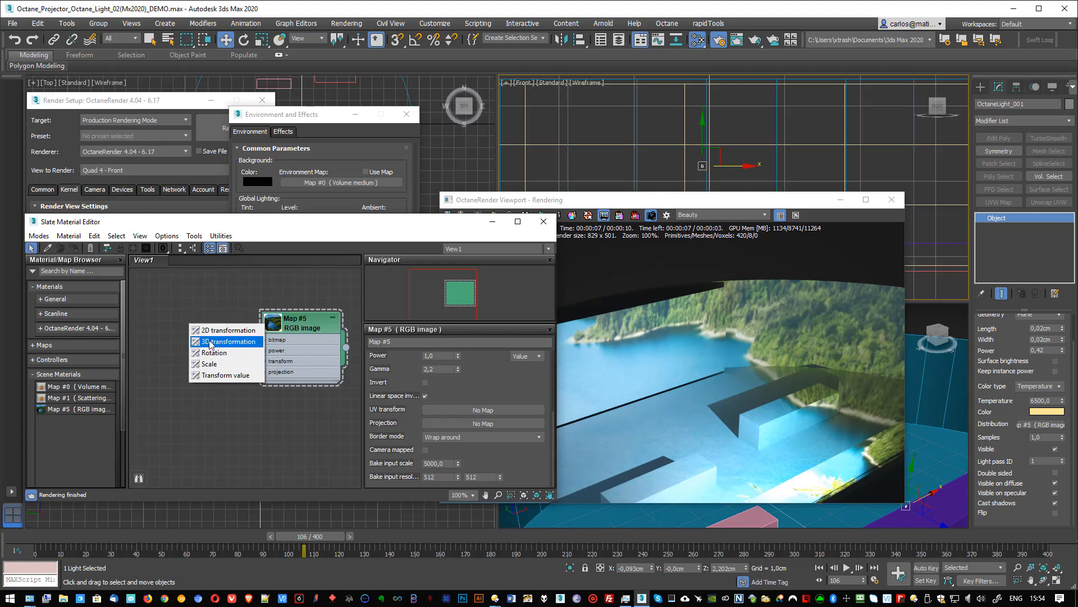
pyautogui.click(224, 288)
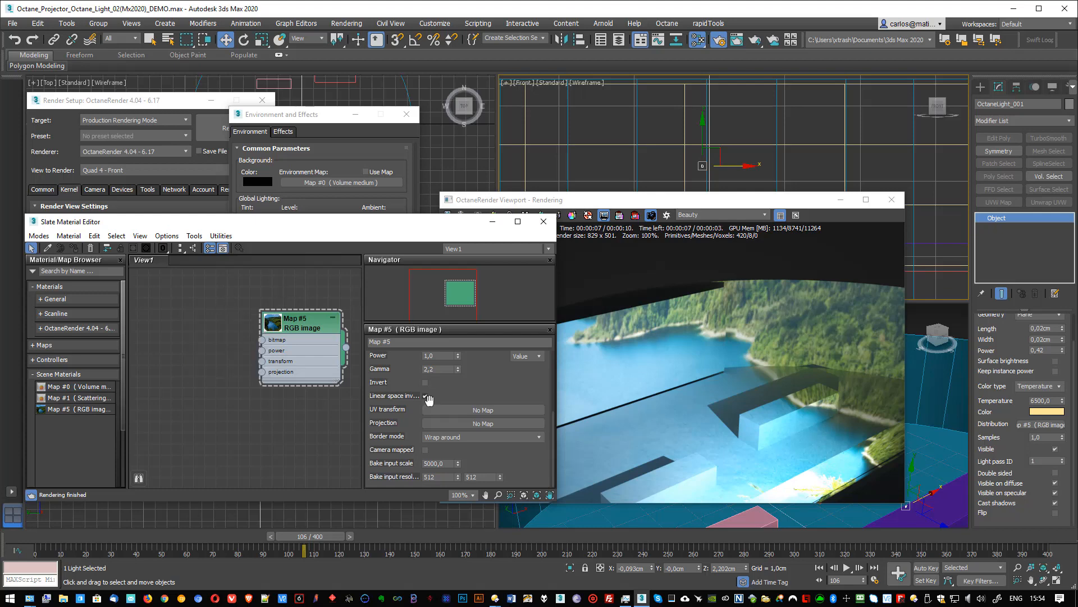
pyautogui.click(457, 412)
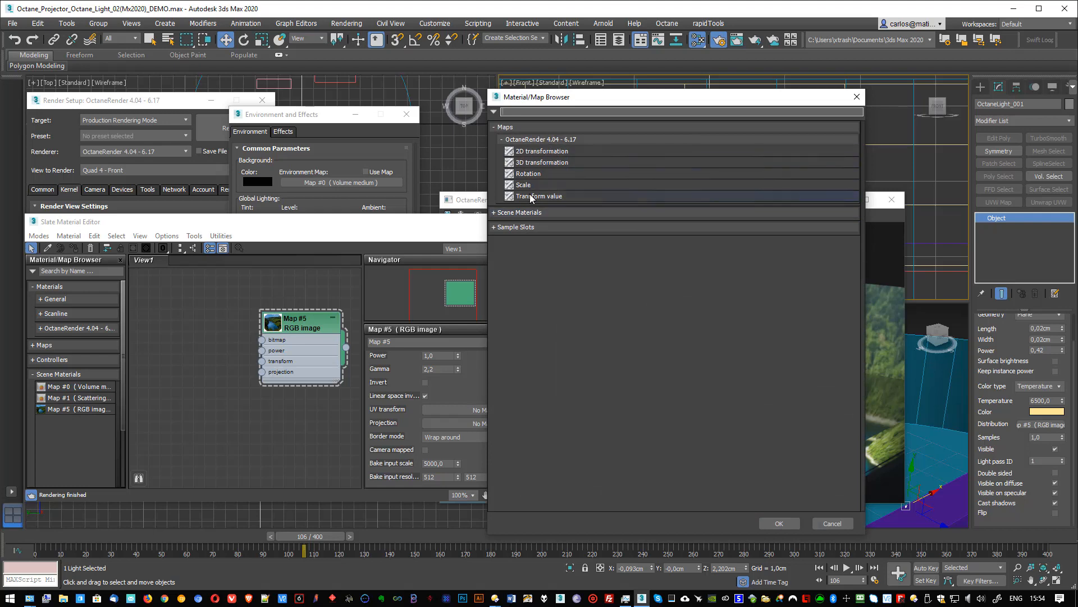
pyautogui.click(531, 163)
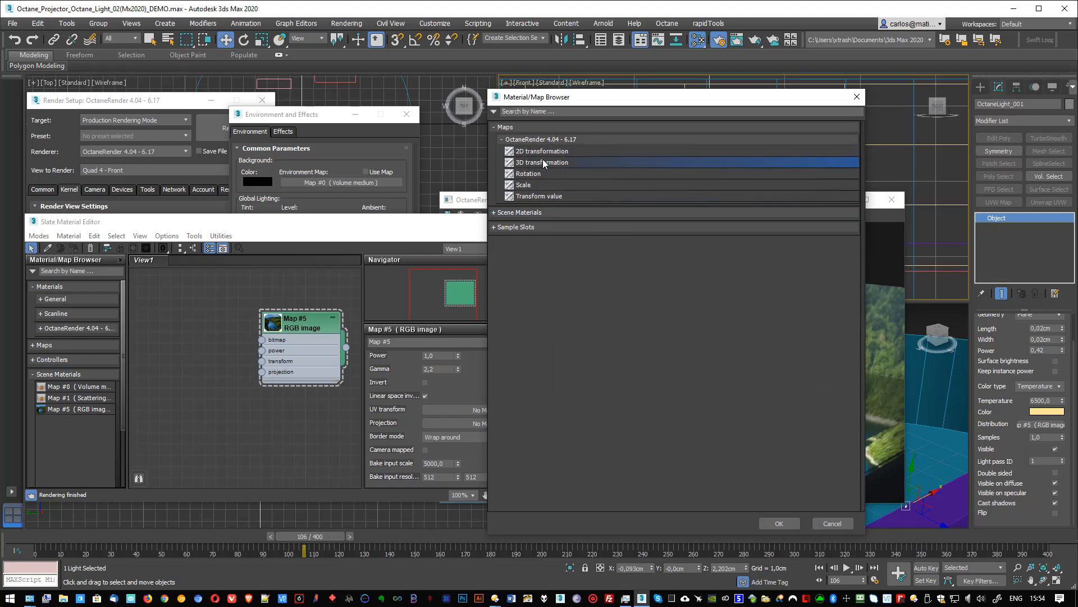
pyautogui.click(779, 523)
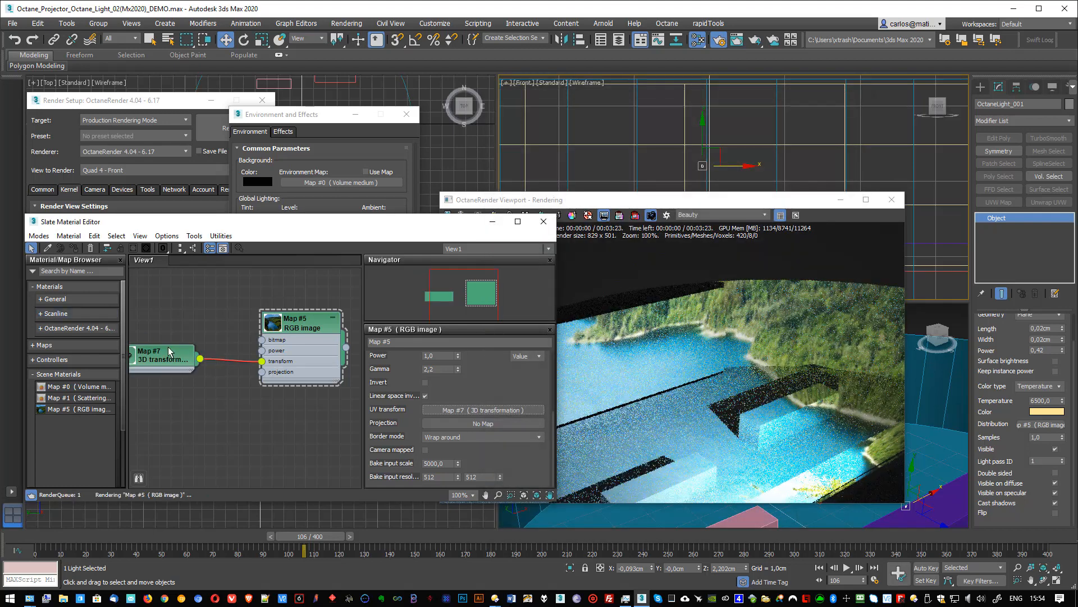
pyautogui.moveTo(174, 355); pyautogui.dragTo(196, 344)
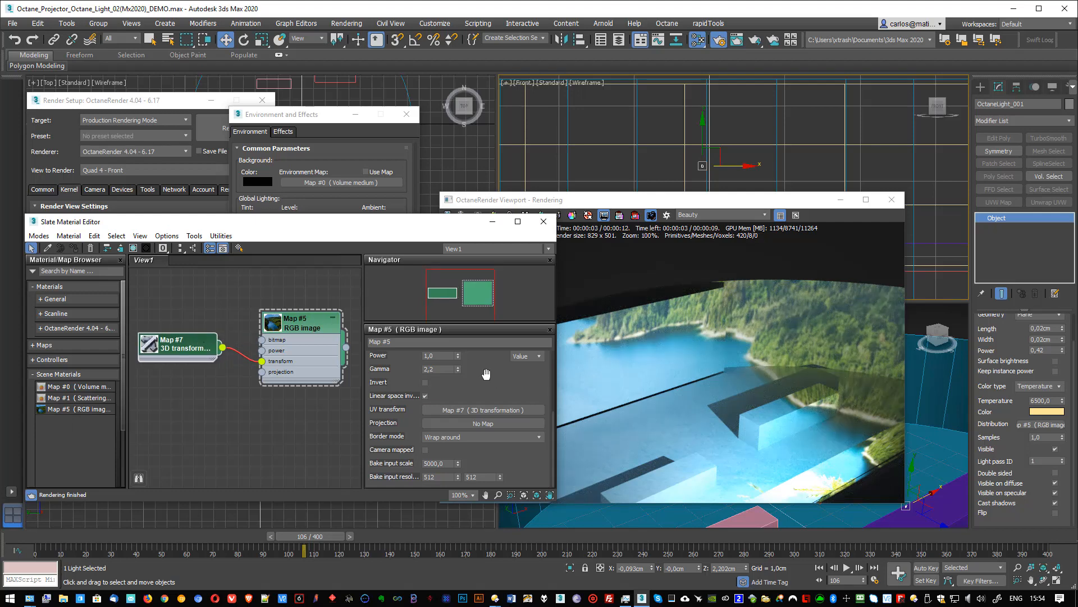
# - Set the 3D transformation's scale to 0,16 for the first value and 0,09 for the second
pyautogui.doubleClick(182, 350)
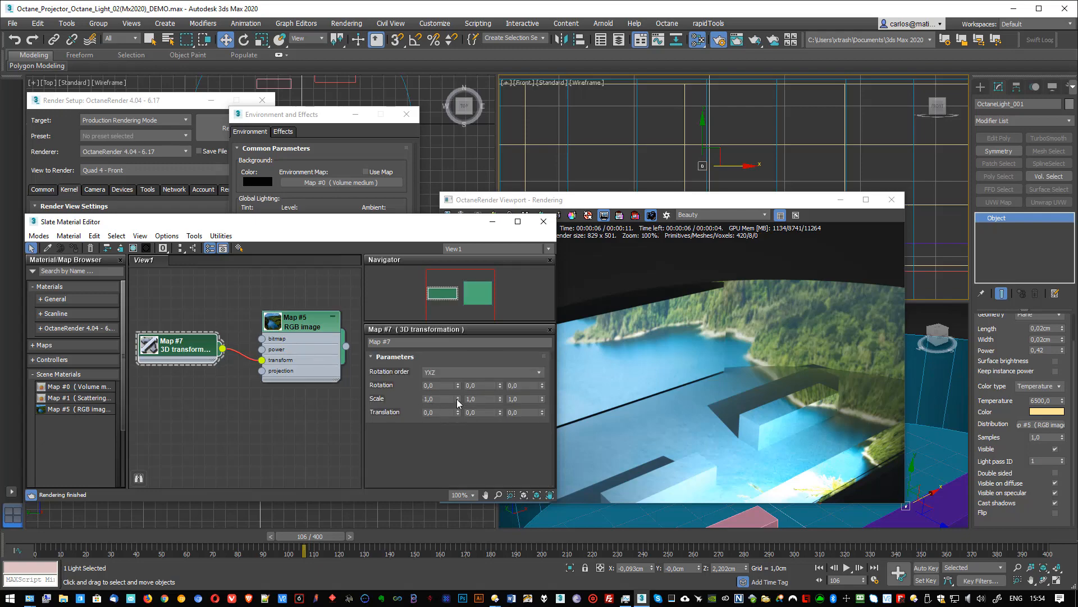
pyautogui.moveTo(458, 405); pyautogui.dragTo(462, 448)
pyautogui.moveTo(500, 399); pyautogui.dragTo(503, 438)
pyautogui.click(441, 400)
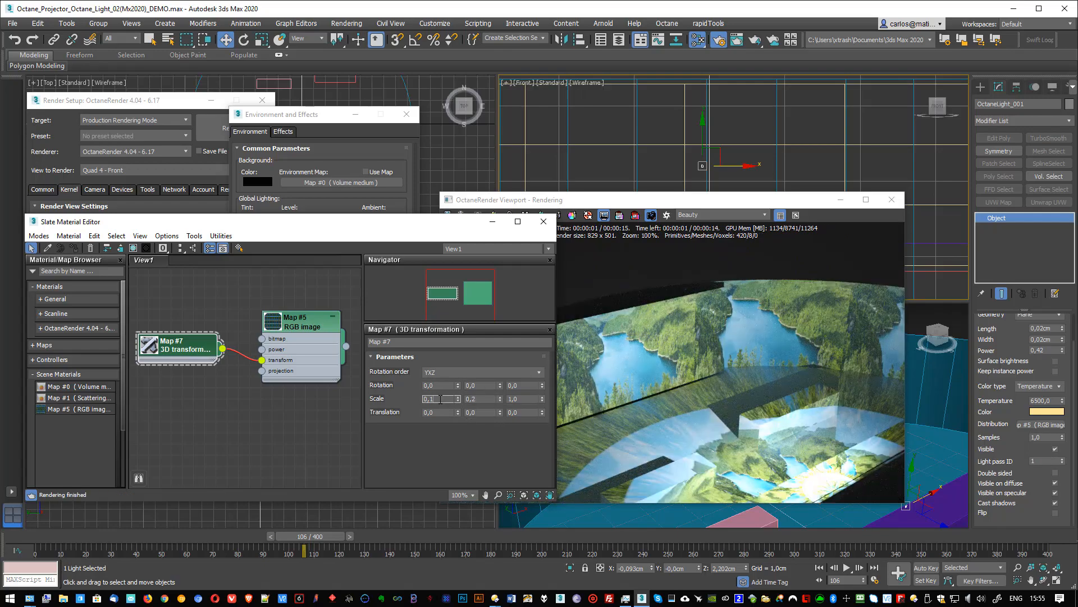
pyautogui.press('Tab')
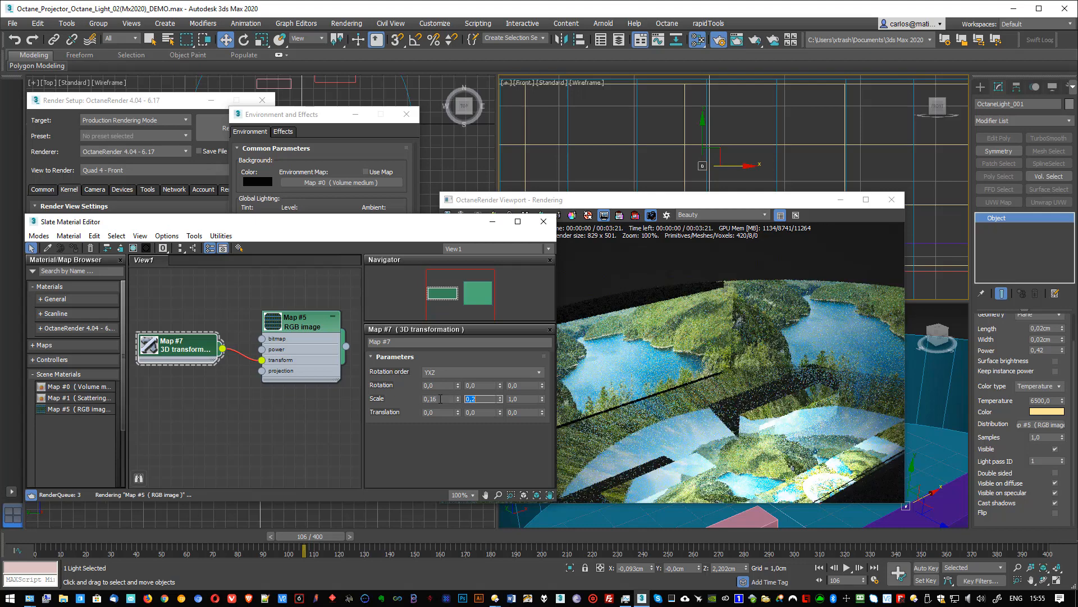
pyautogui.write(',0')
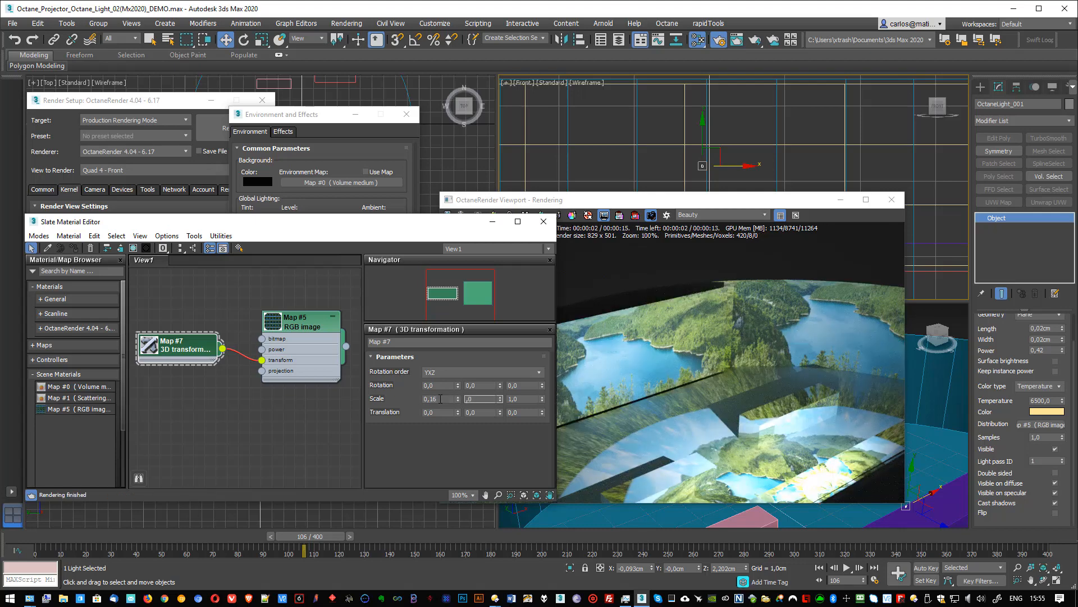
pyautogui.write('9')
pyautogui.press('Tab')
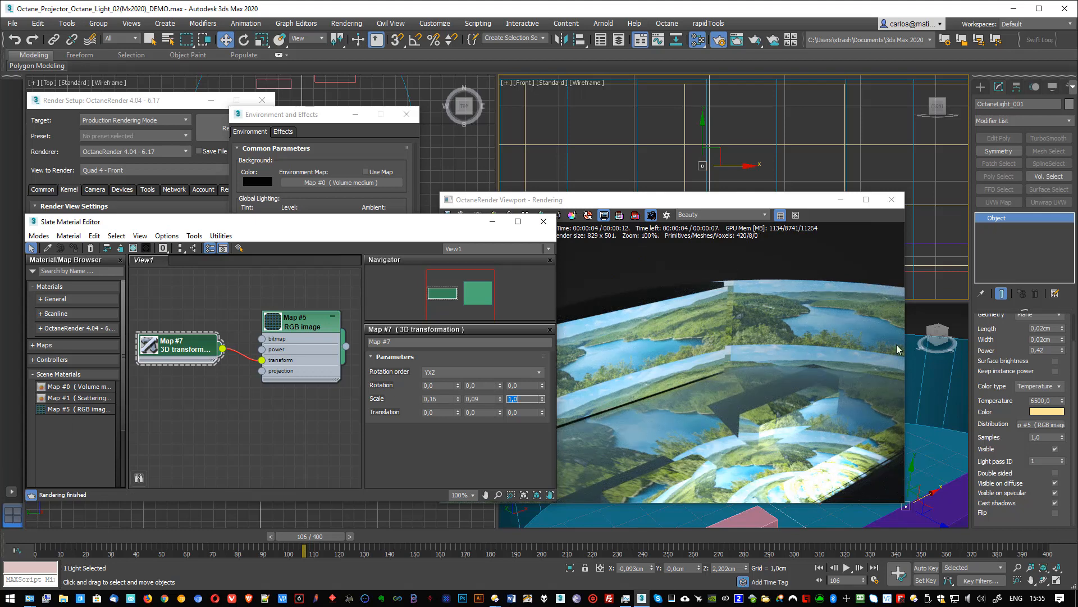
# - Try the Mirror and White color border modes on the RGB image map and settle on Black color
pyautogui.moveTo(301, 326); pyautogui.dragTo(290, 315)
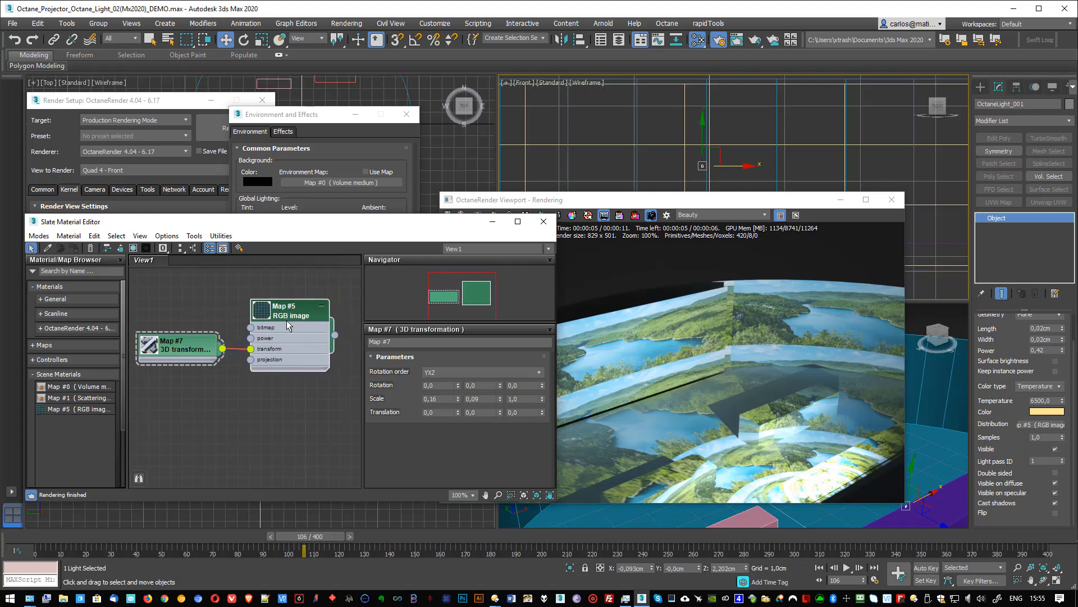
pyautogui.click(289, 315)
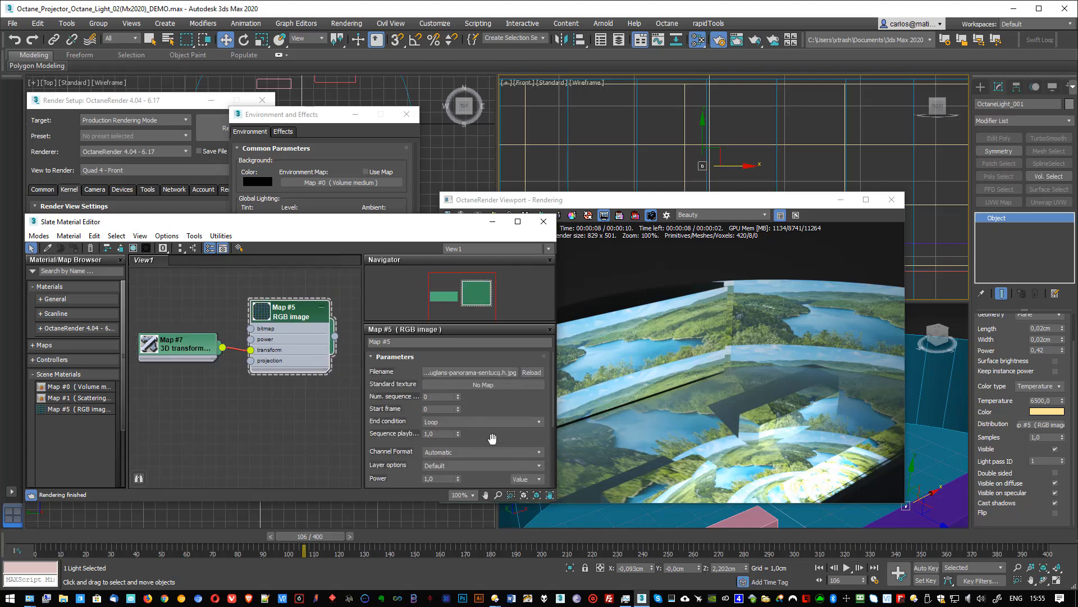
pyautogui.scroll(-3, 451, 357)
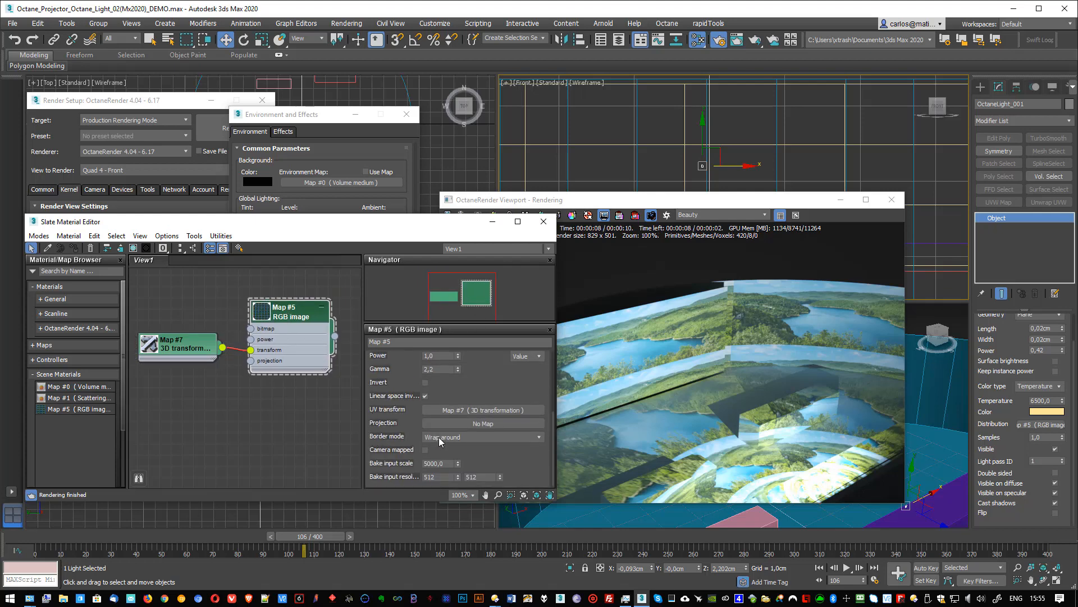
pyautogui.click(477, 439)
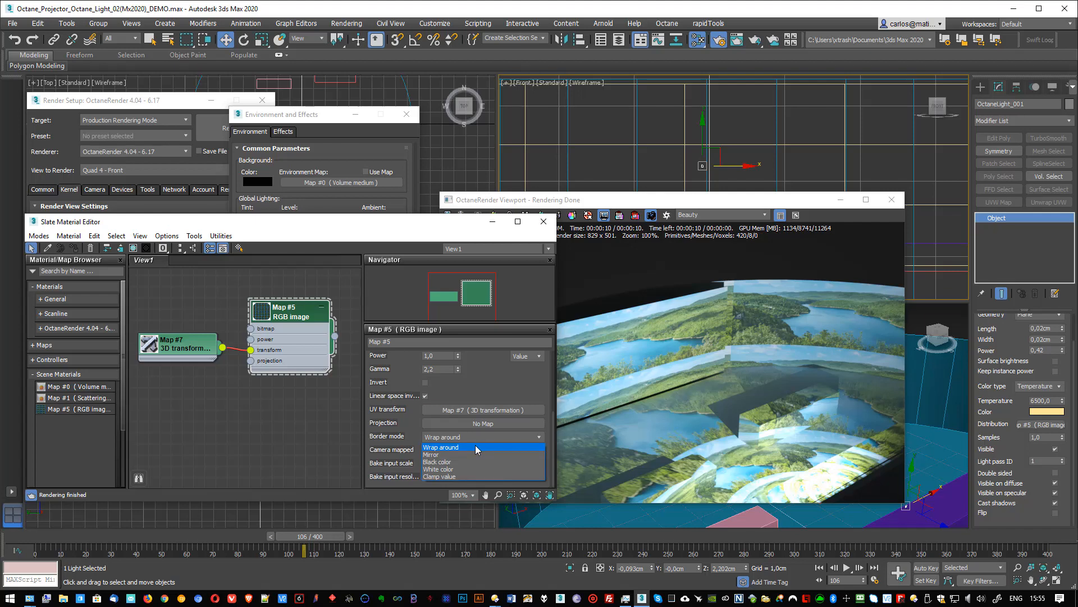
pyautogui.click(437, 455)
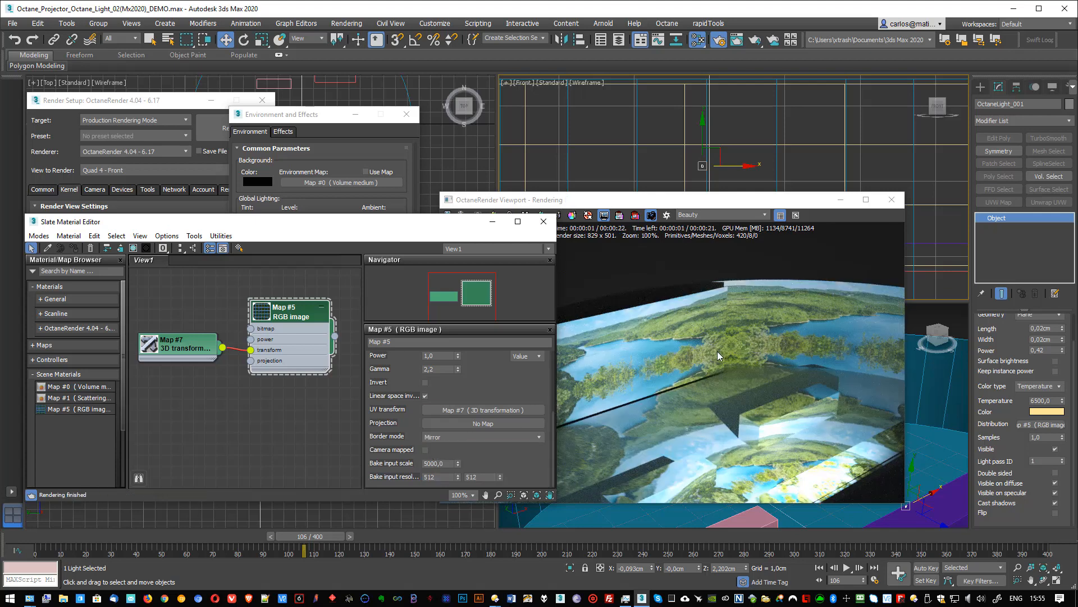
pyautogui.click(453, 435)
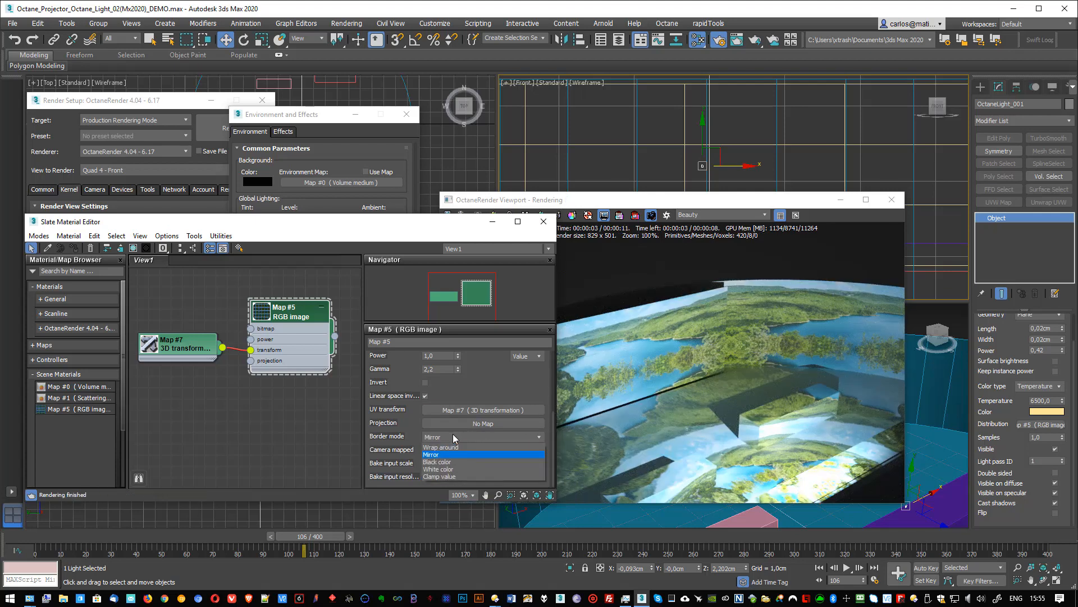
pyautogui.click(450, 470)
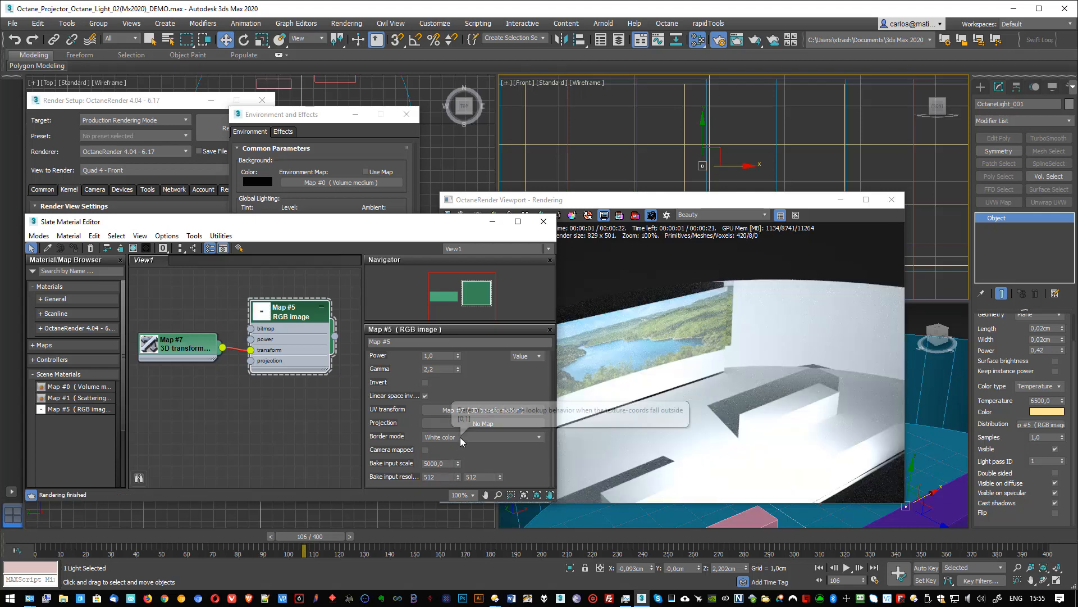
pyautogui.click(462, 438)
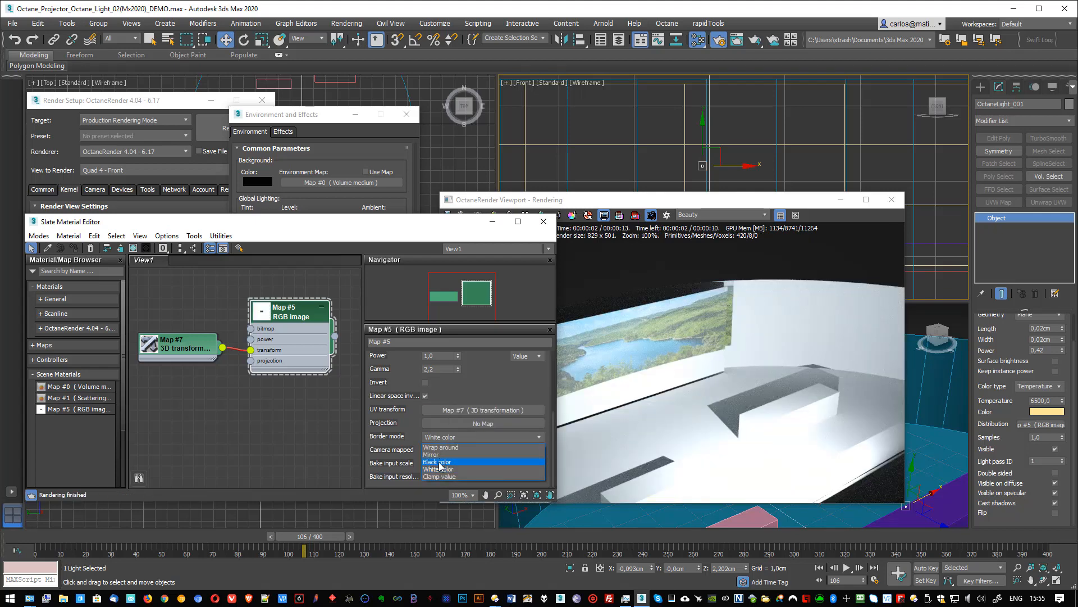
pyautogui.click(440, 464)
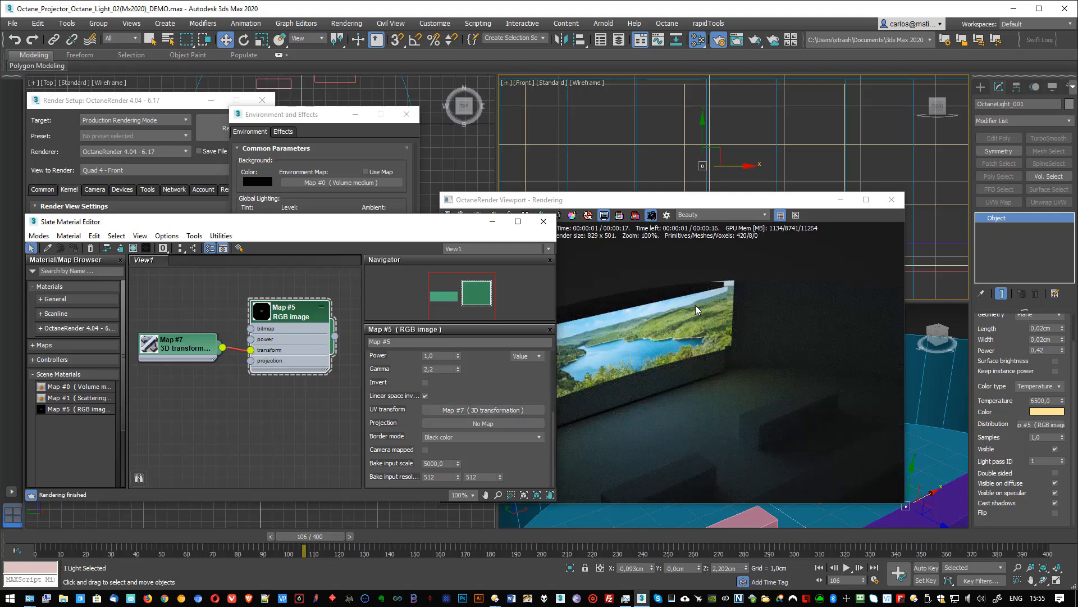
# - Shift the render window aside and move the light in the front view to X about -0,301 cm and Z about 1,689 cm
pyautogui.moveTo(728, 208); pyautogui.dragTo(809, 198)
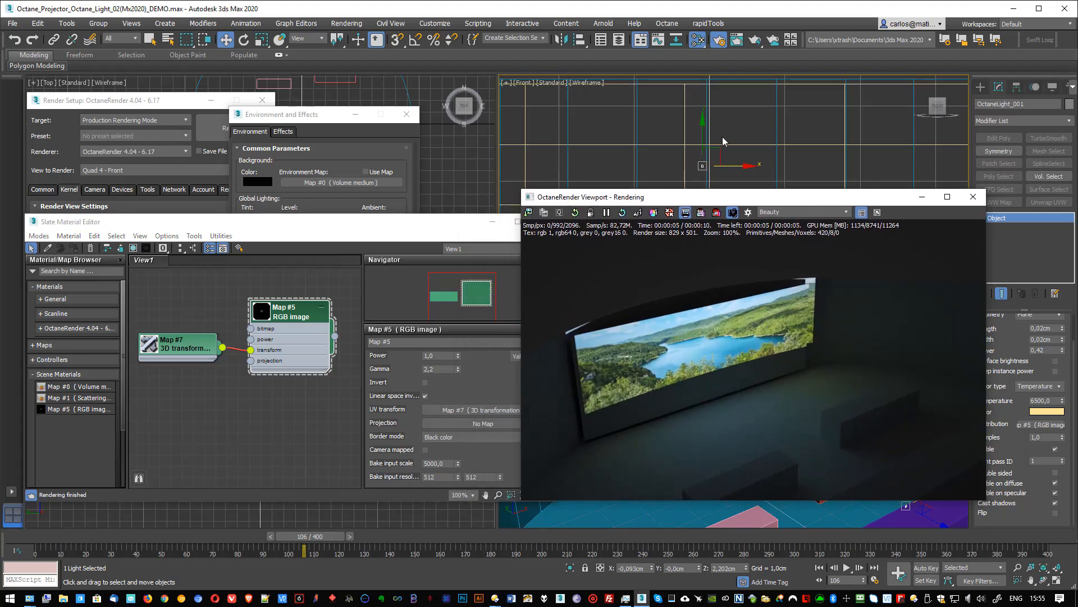
pyautogui.scroll(-2, 718, 140)
pyautogui.moveTo(717, 139); pyautogui.dragTo(724, 151)
pyautogui.moveTo(729, 138)
pyautogui.mouseDown(button='middle')
pyautogui.moveTo(726, 110)
pyautogui.moveTo(726, 125)
pyautogui.mouseUp(button='middle')
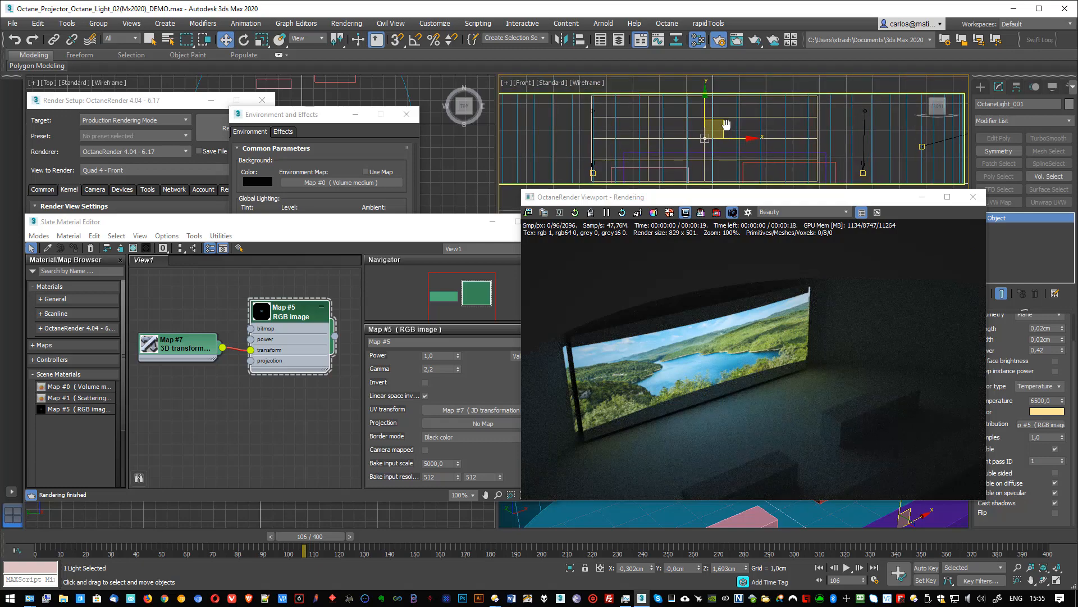
pyautogui.moveTo(723, 124); pyautogui.dragTo(723, 123)
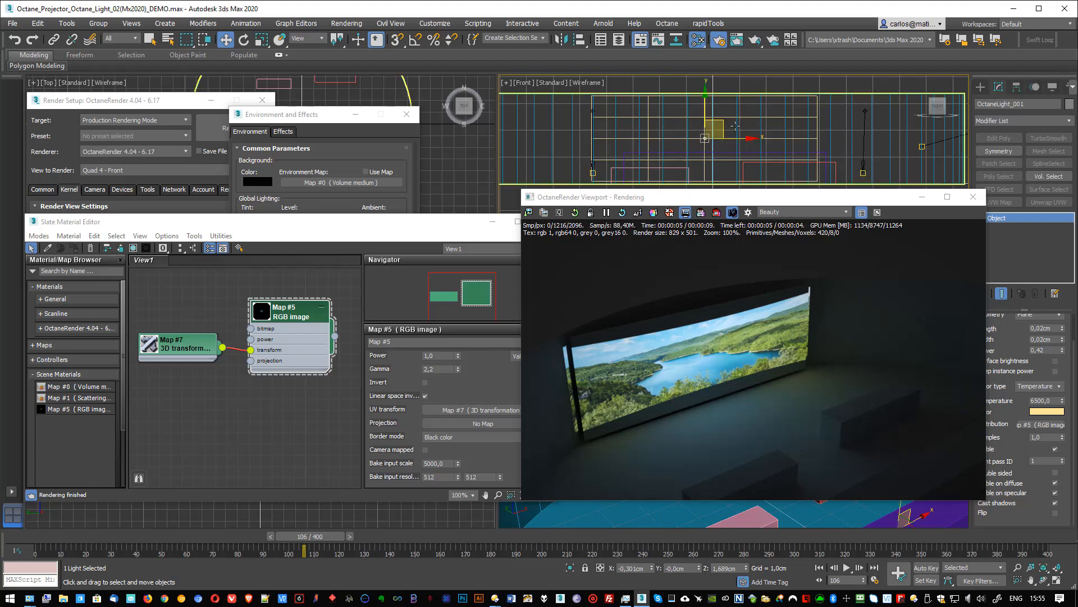
# - Switch the front view to a top view and move the light along Y to about 0,591 cm
pyautogui.moveTo(724, 141); pyautogui.dragTo(729, 163, button='middle')
pyautogui.press('t')
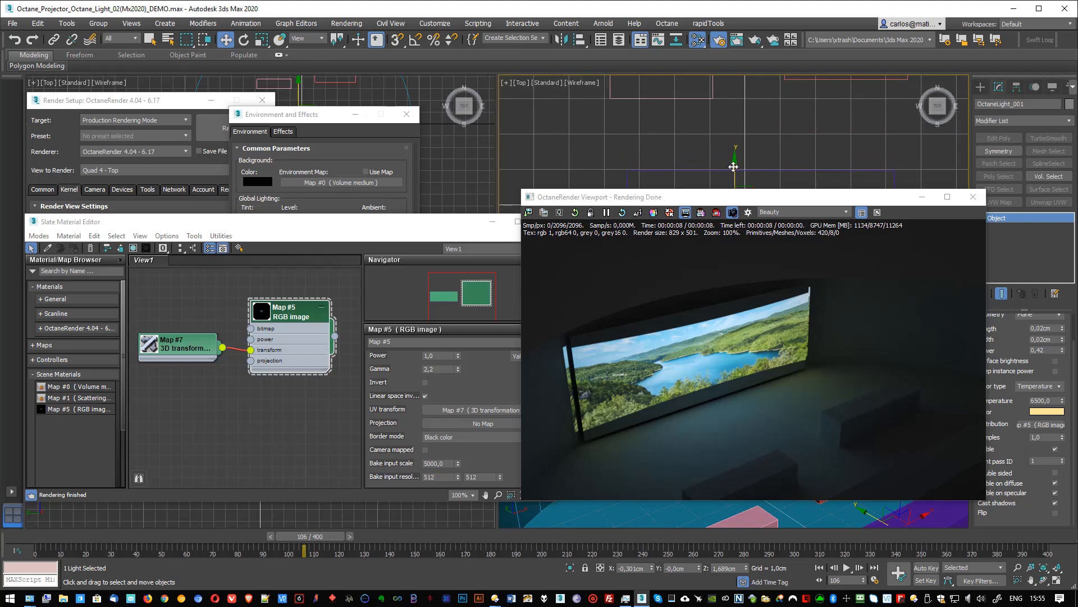
pyautogui.moveTo(734, 166); pyautogui.dragTo(734, 146)
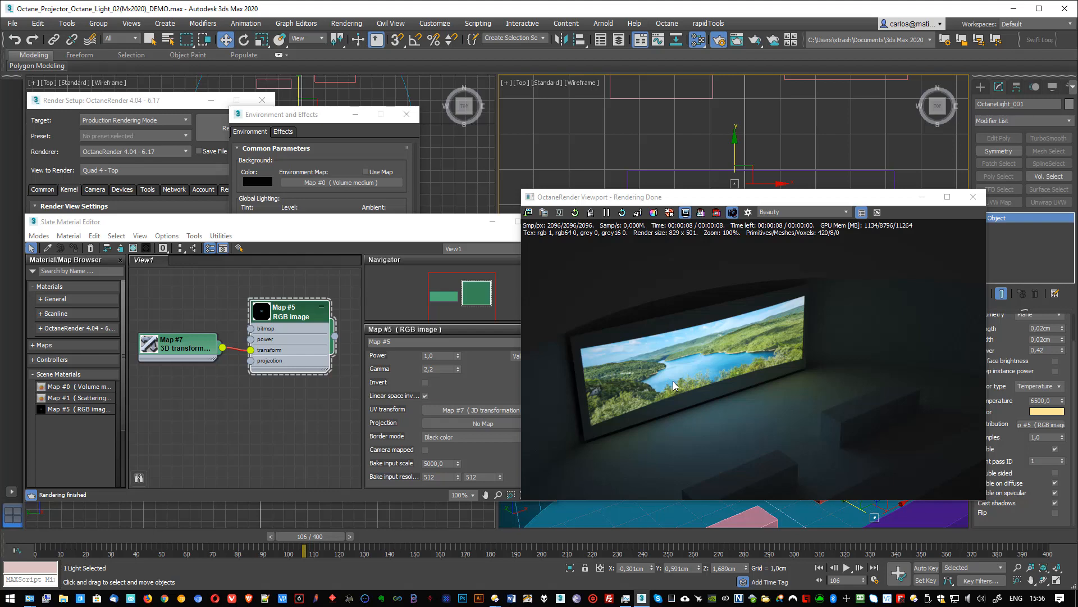
# - Lower the Octane render window to uncover the top view and frame the light and screen there
pyautogui.scroll(-5, 693, 110)
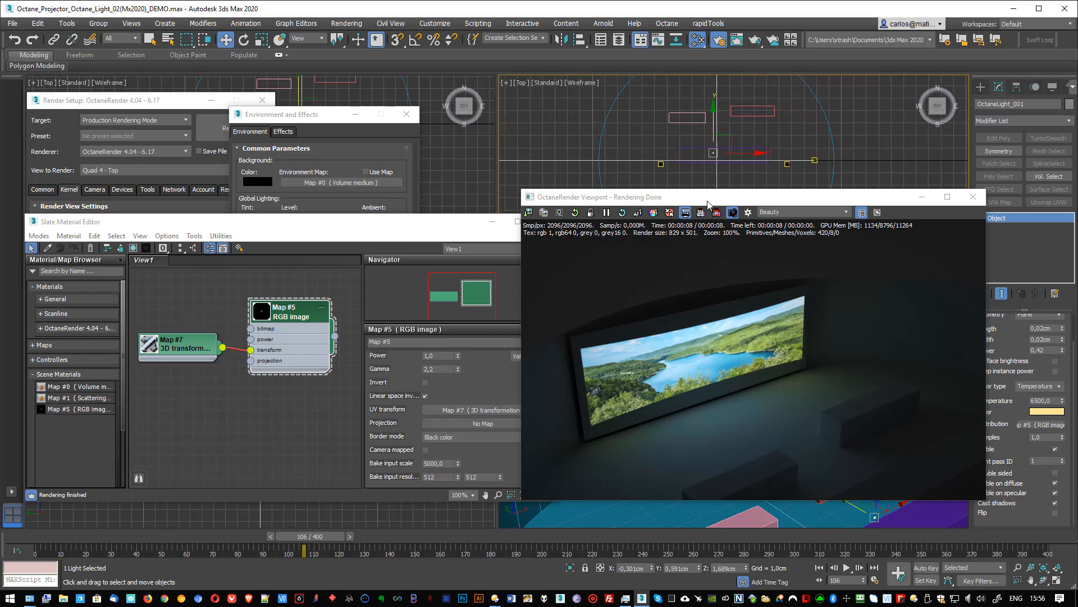
pyautogui.moveTo(708, 201); pyautogui.dragTo(701, 308)
pyautogui.scroll(4, 743, 203)
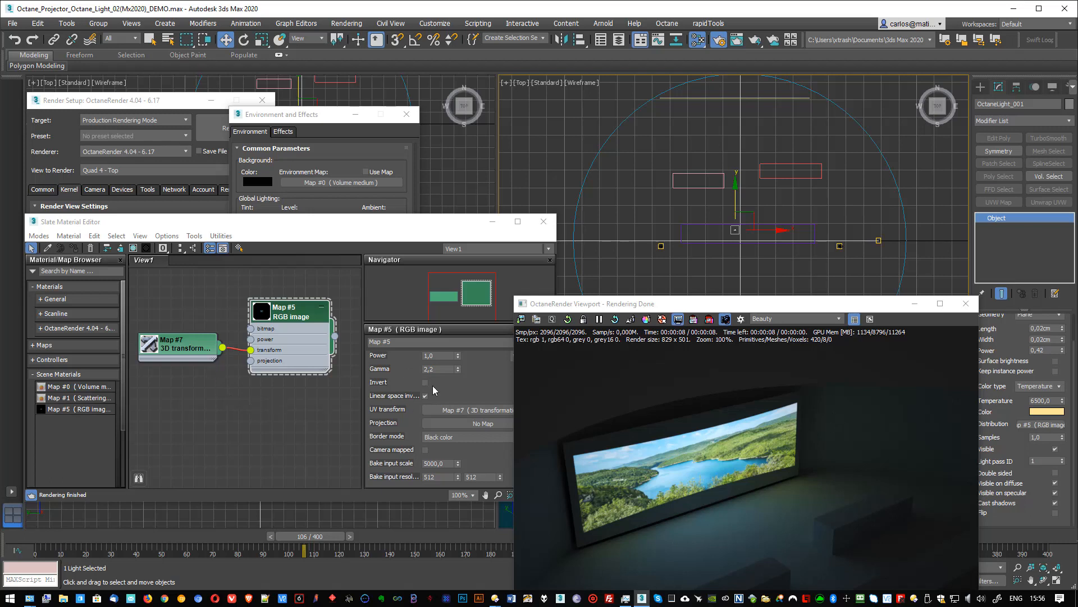
# - Assign a Perspective projection to the RGB image map and place its node below the 3D transformation node
pyautogui.click(475, 395)
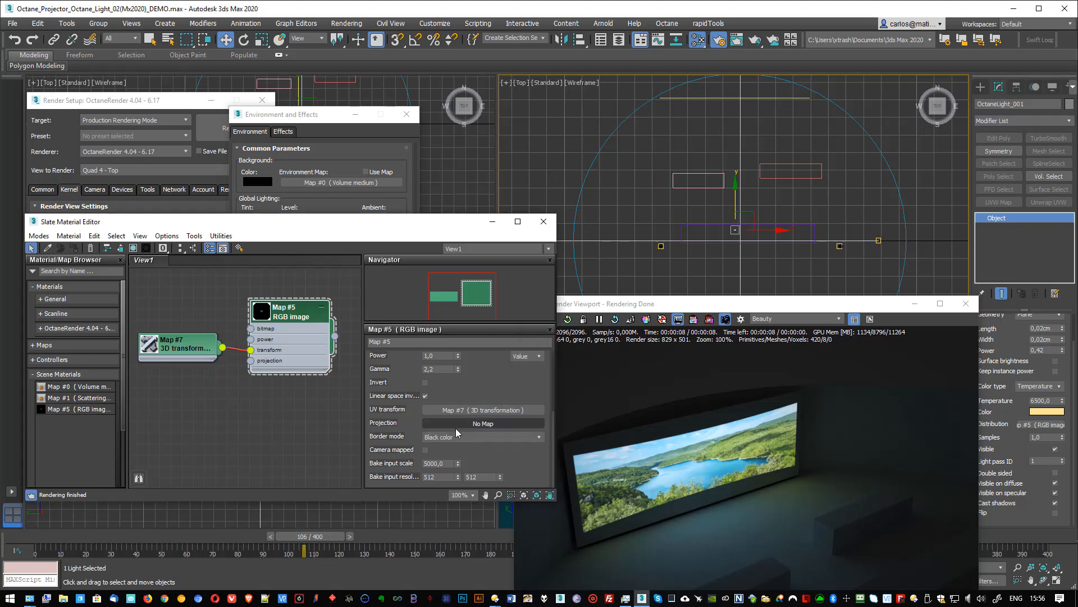
pyautogui.click(478, 424)
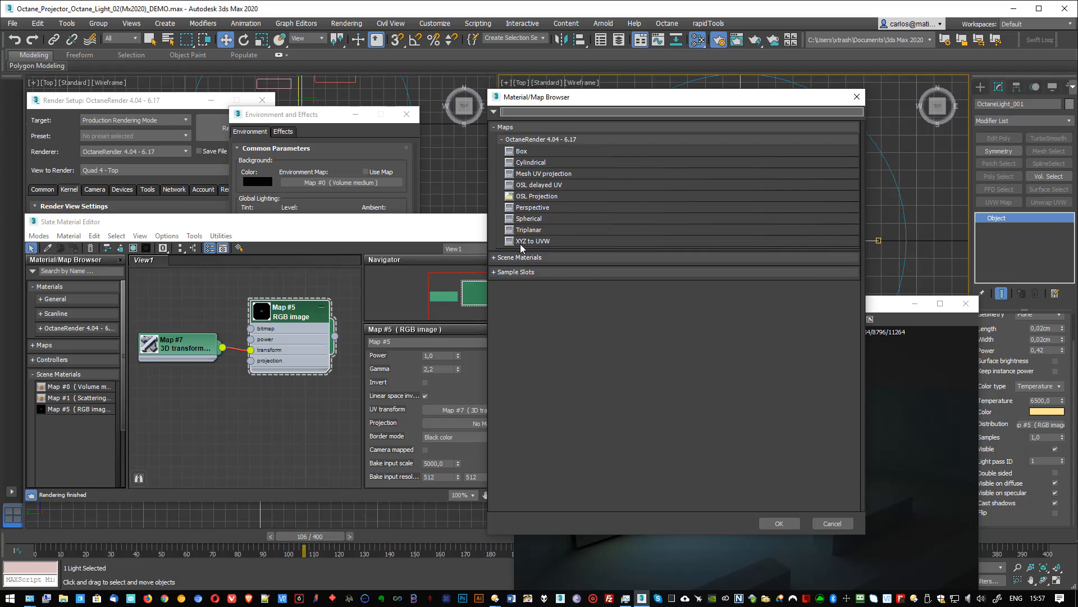
pyautogui.click(524, 209)
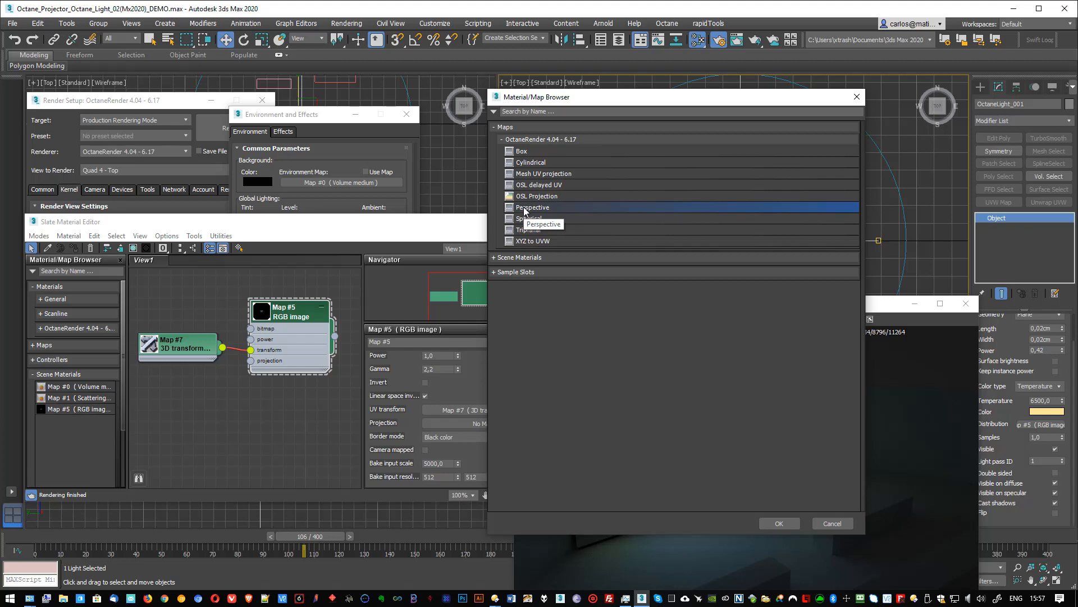
pyautogui.doubleClick(524, 210)
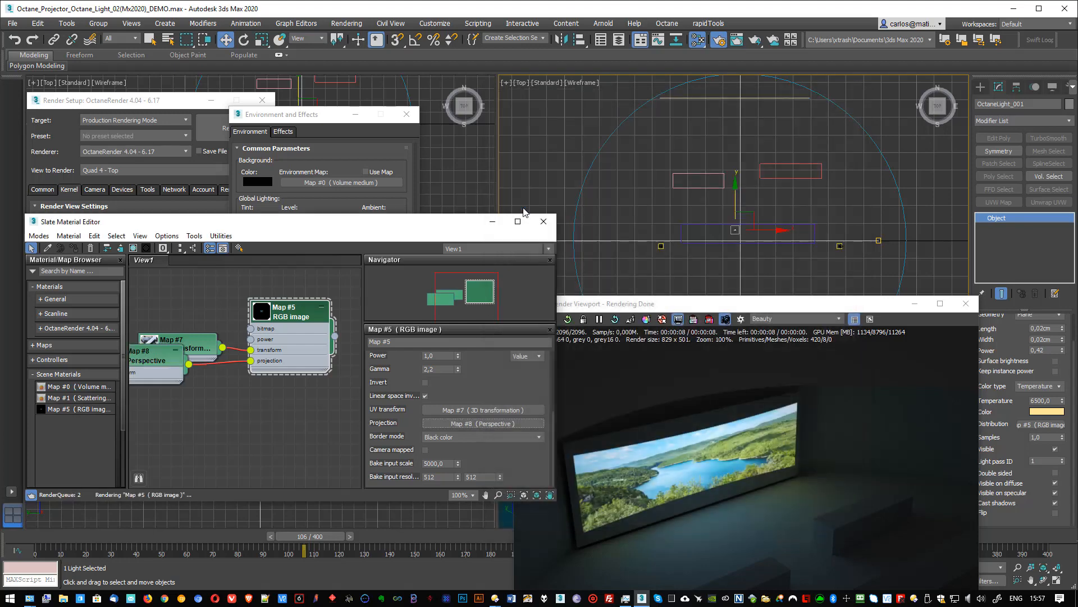
pyautogui.moveTo(162, 366); pyautogui.dragTo(184, 400)
pyautogui.moveTo(254, 403); pyautogui.dragTo(295, 384, button='middle')
# - Keep the Perspective projection in Object space and assign a 3D transformation map to its plane transformation
pyautogui.doubleClick(217, 381)
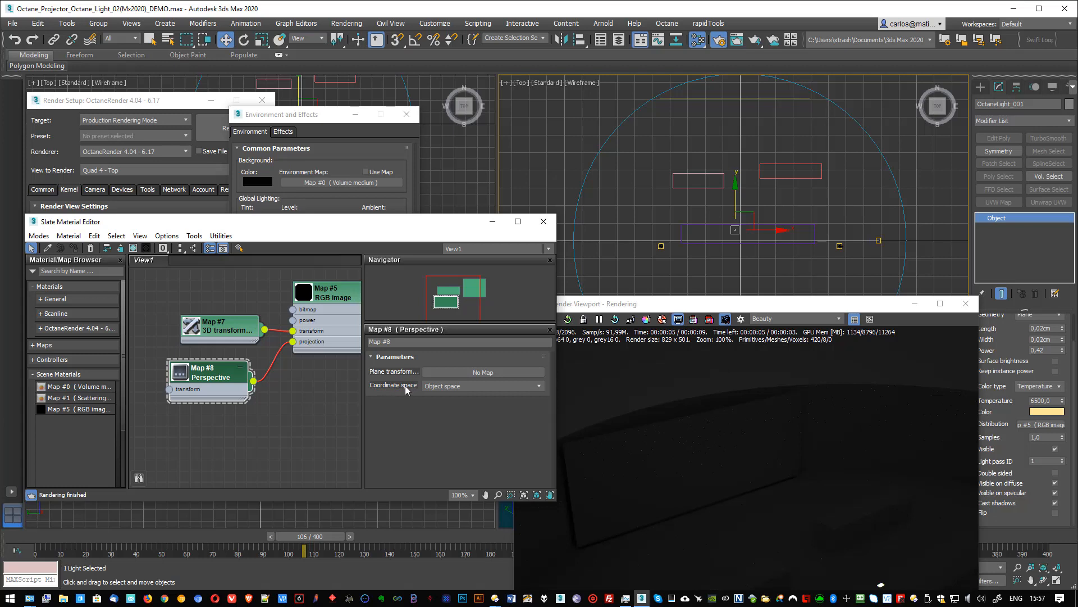
pyautogui.click(448, 387)
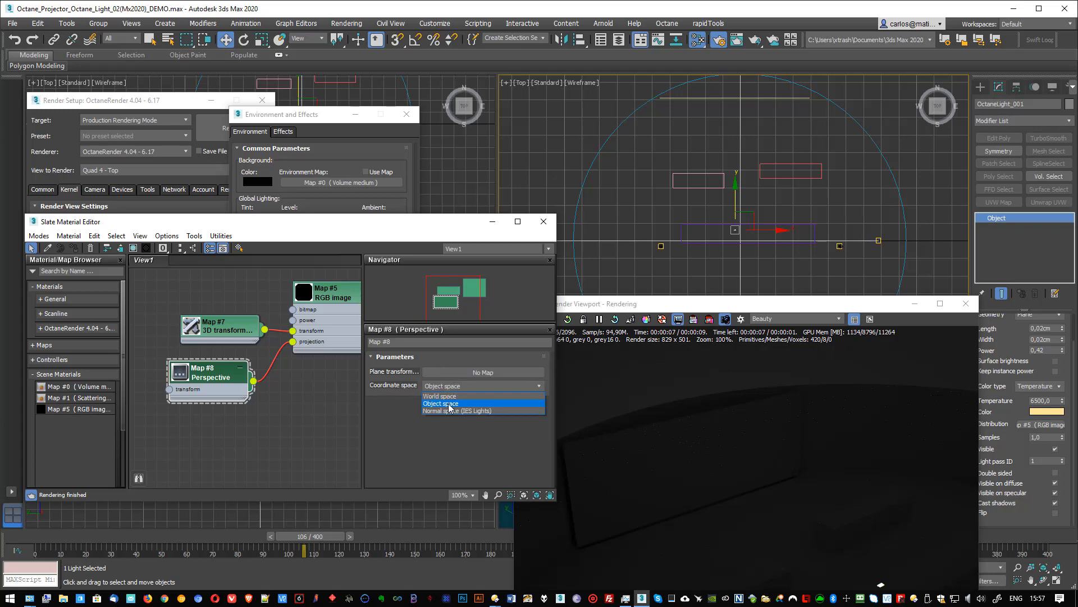
pyautogui.click(448, 404)
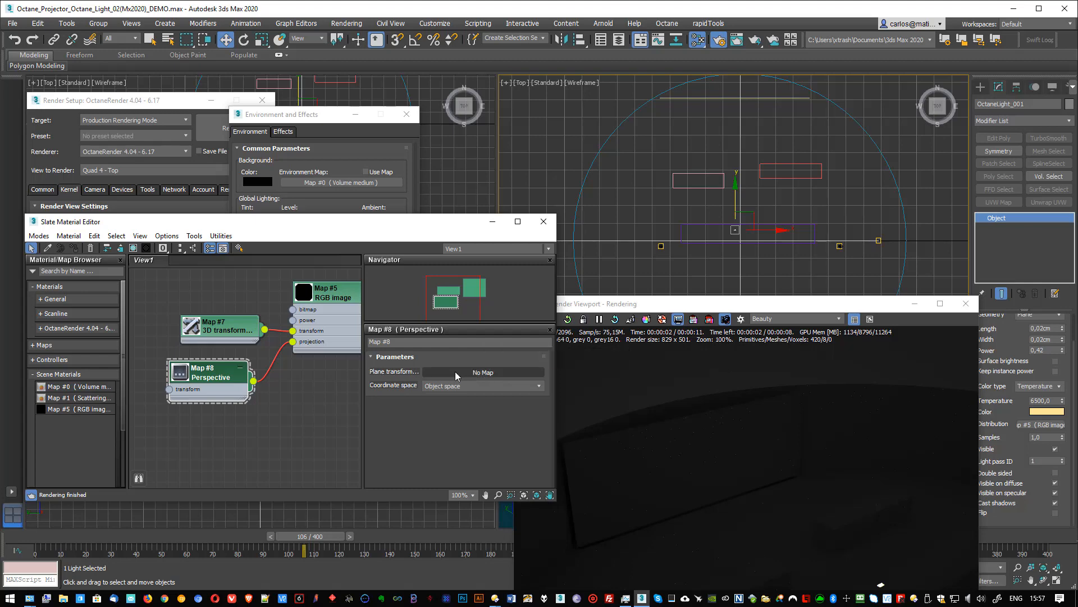
pyautogui.click(478, 373)
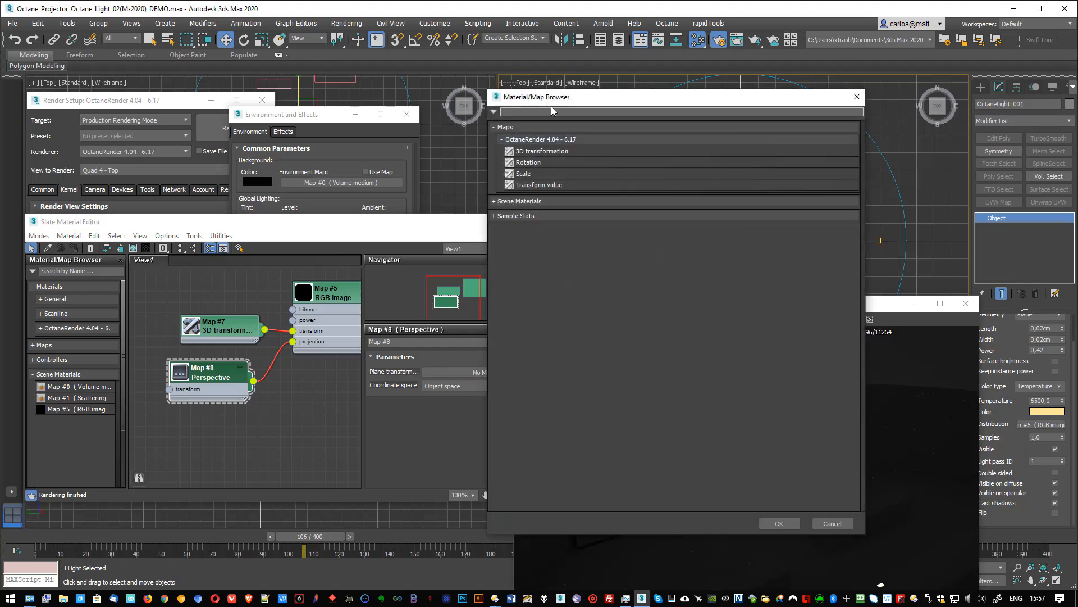
pyautogui.doubleClick(531, 153)
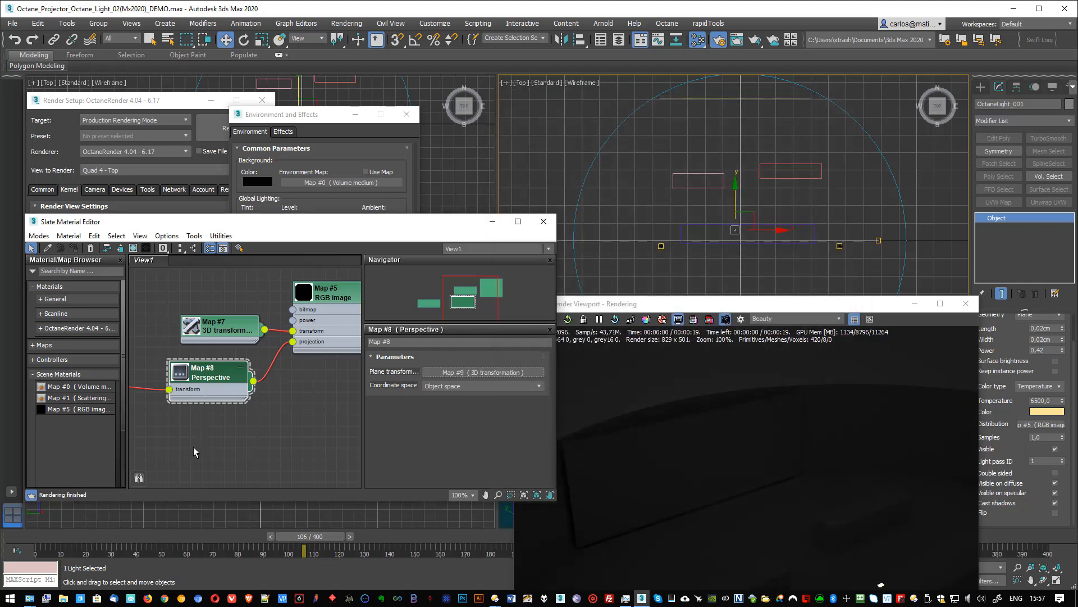
pyautogui.moveTo(193, 447); pyautogui.dragTo(295, 446, button='middle')
pyautogui.moveTo(178, 374); pyautogui.dragTo(213, 364)
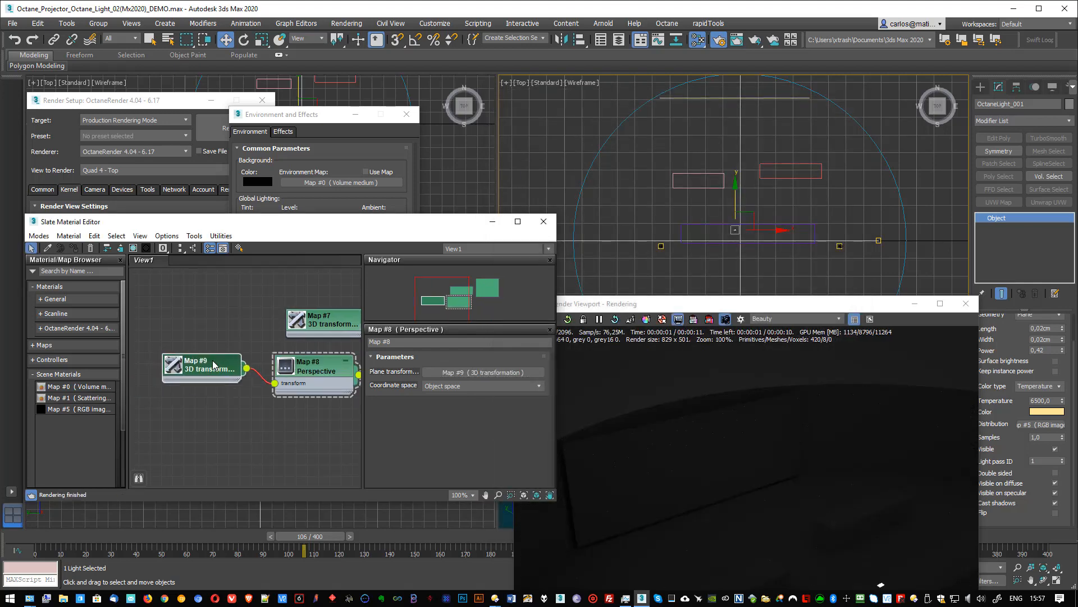
# - Set the X rotation of the Perspective projection's 3D transformation to -90,0
pyautogui.doubleClick(212, 364)
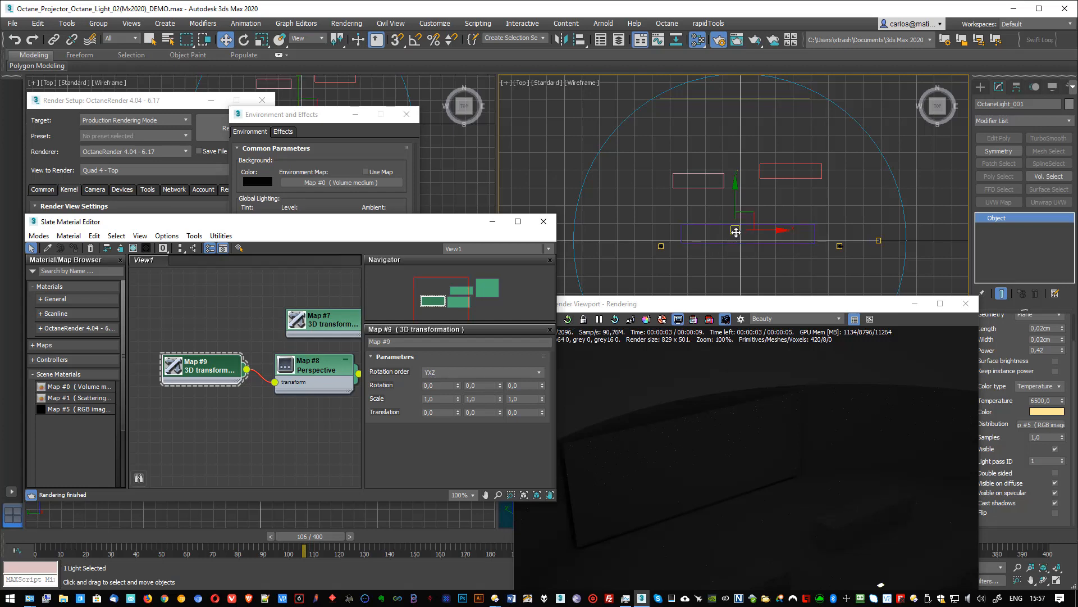
pyautogui.scroll(10, 741, 231)
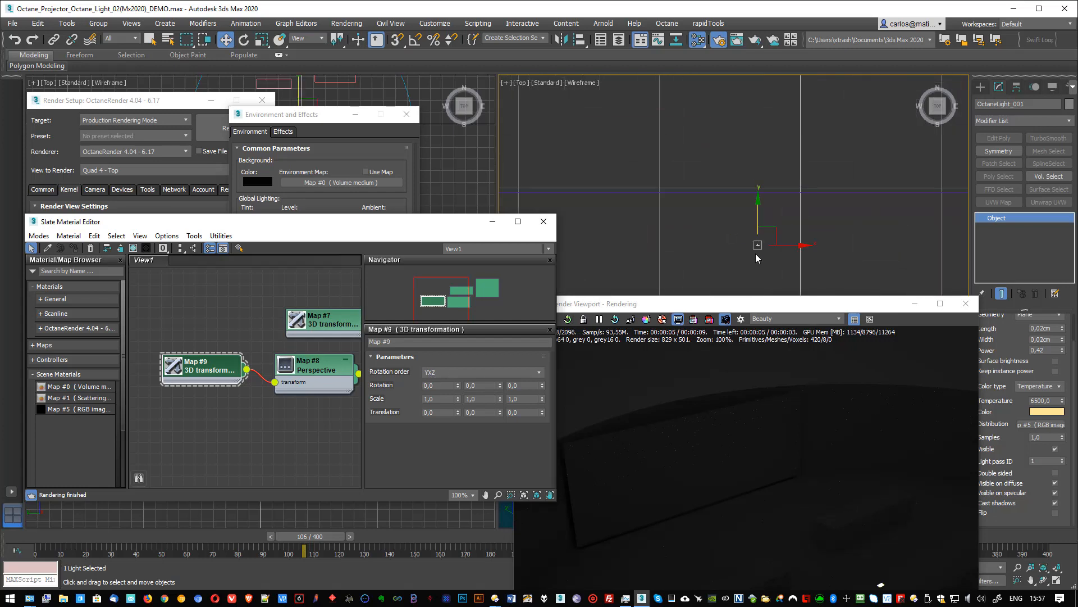
pyautogui.scroll(-4, 750, 225)
pyautogui.click(750, 224)
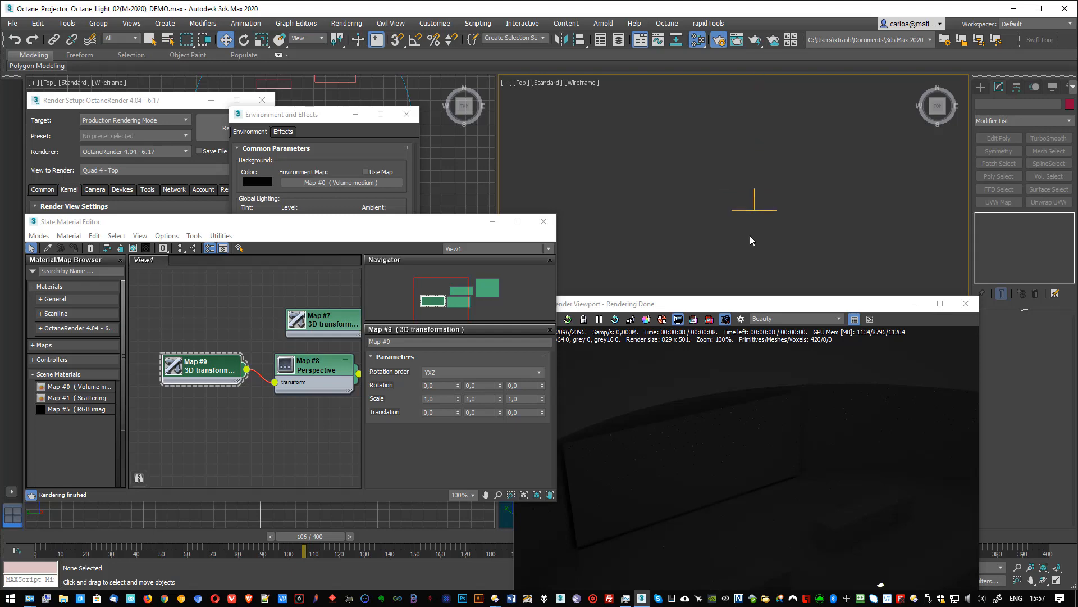
pyautogui.scroll(10, 750, 234)
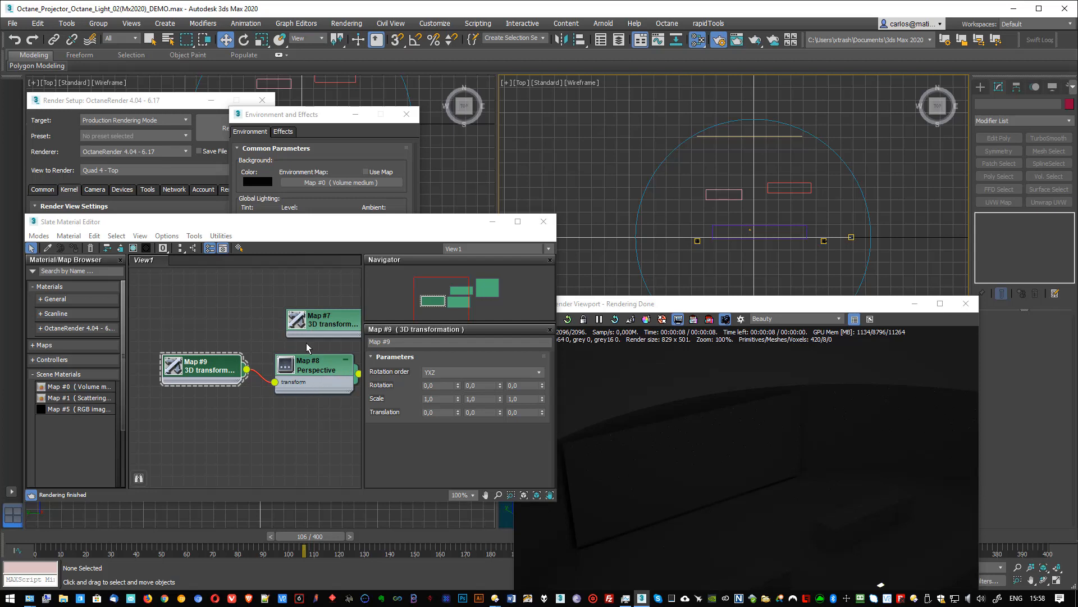
pyautogui.moveTo(309, 344); pyautogui.dragTo(183, 357, button='middle')
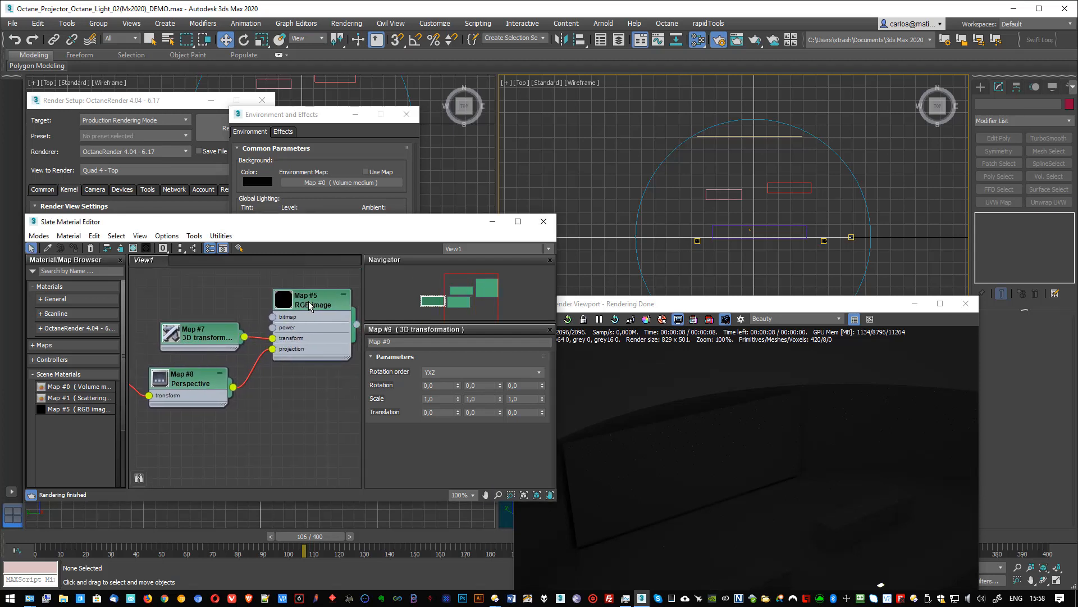
pyautogui.click(751, 230)
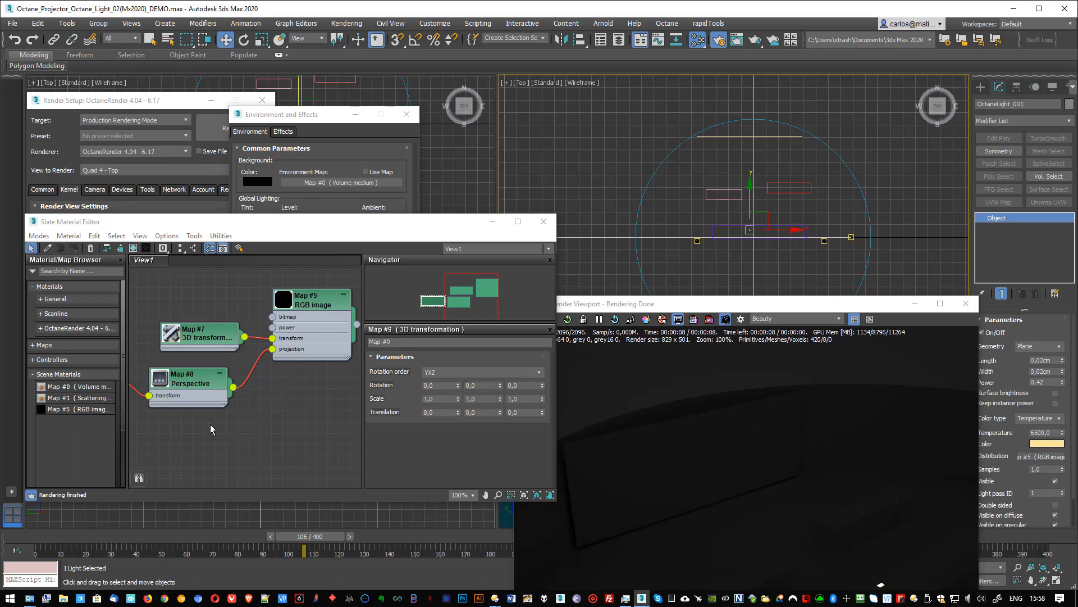
pyautogui.moveTo(210, 424); pyautogui.dragTo(203, 402, button='middle')
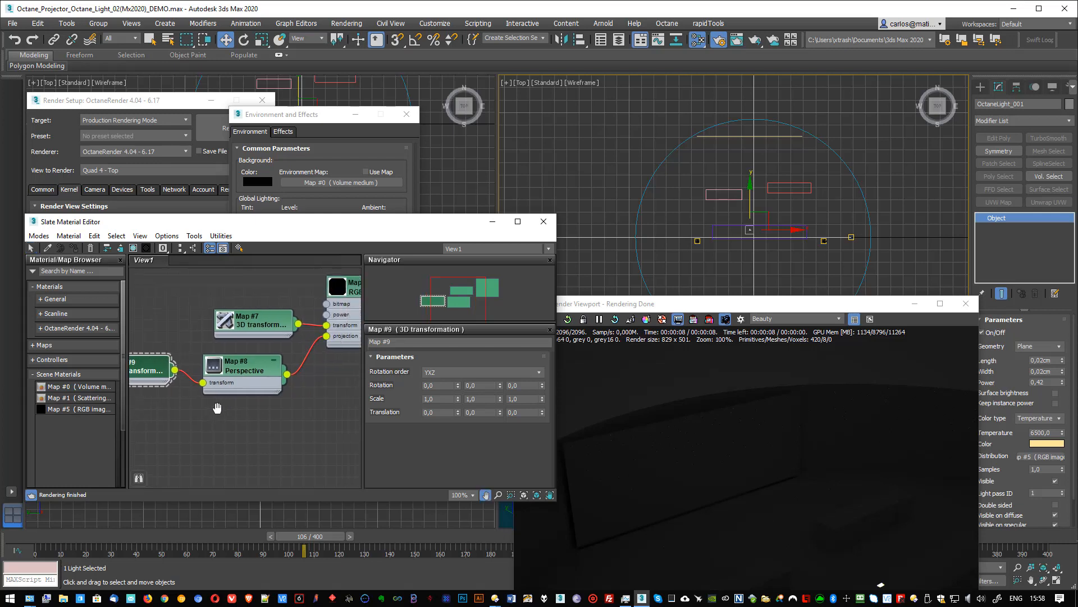
pyautogui.doubleClick(433, 385)
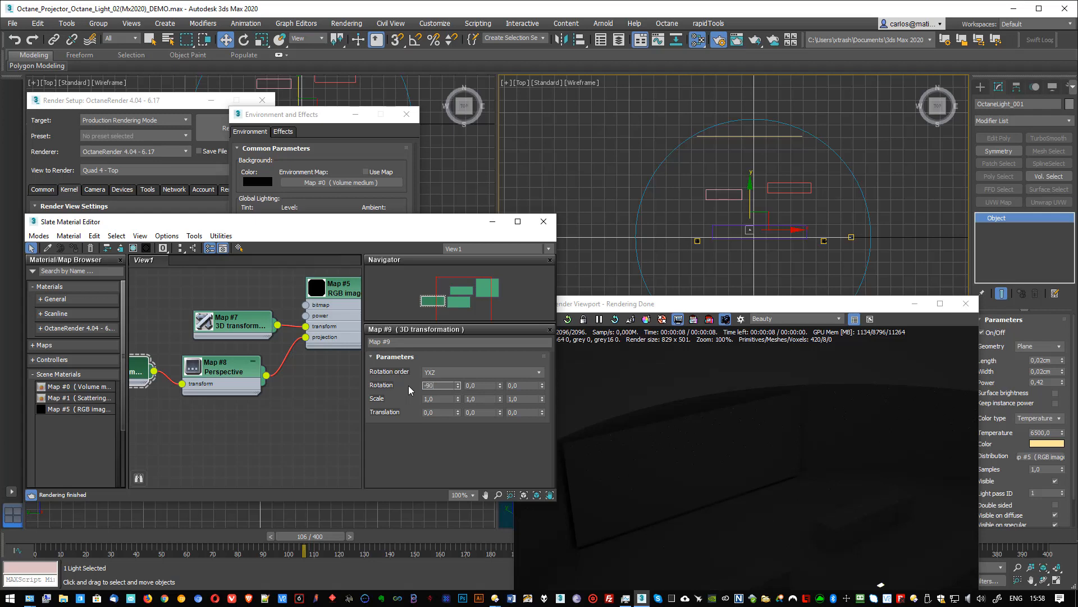
pyautogui.press('Return')
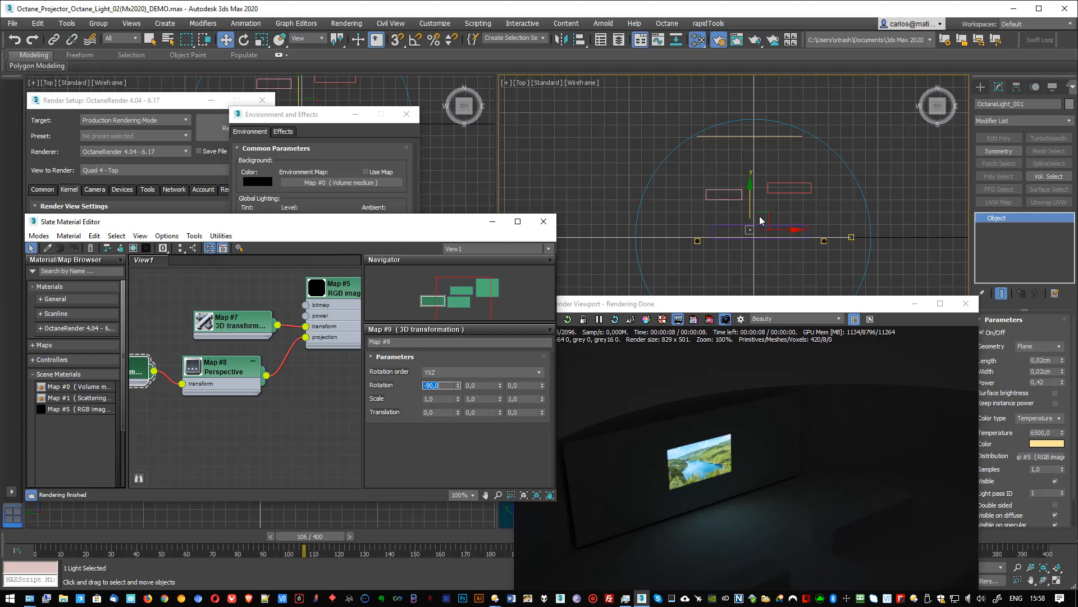
# - Try rotating the light about its vertical axis in the top view, freely and with angle snap on
pyautogui.press('e')
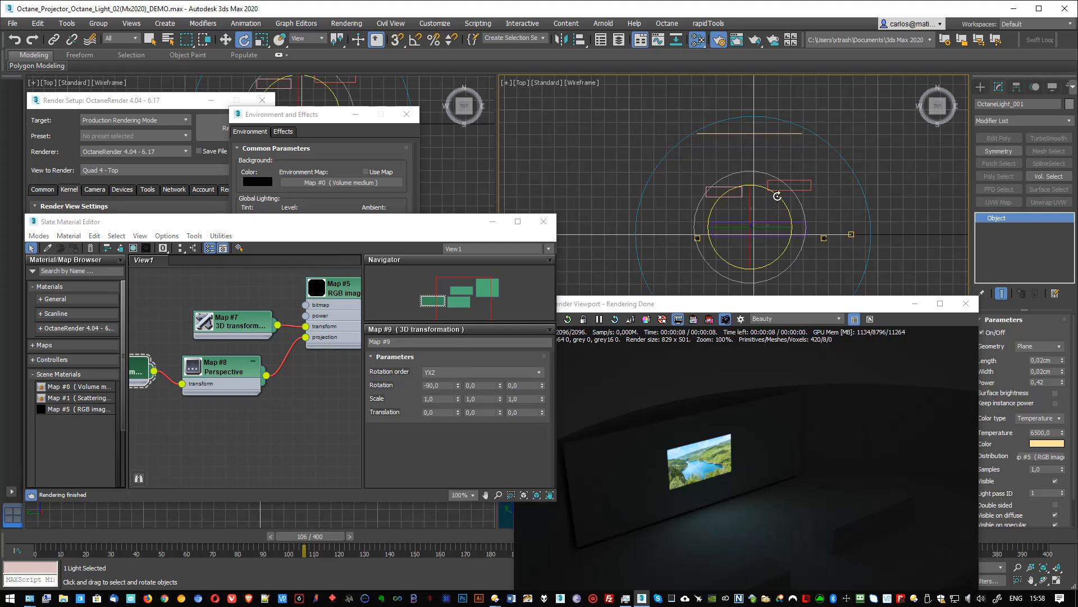
pyautogui.moveTo(777, 196); pyautogui.dragTo(825, 236)
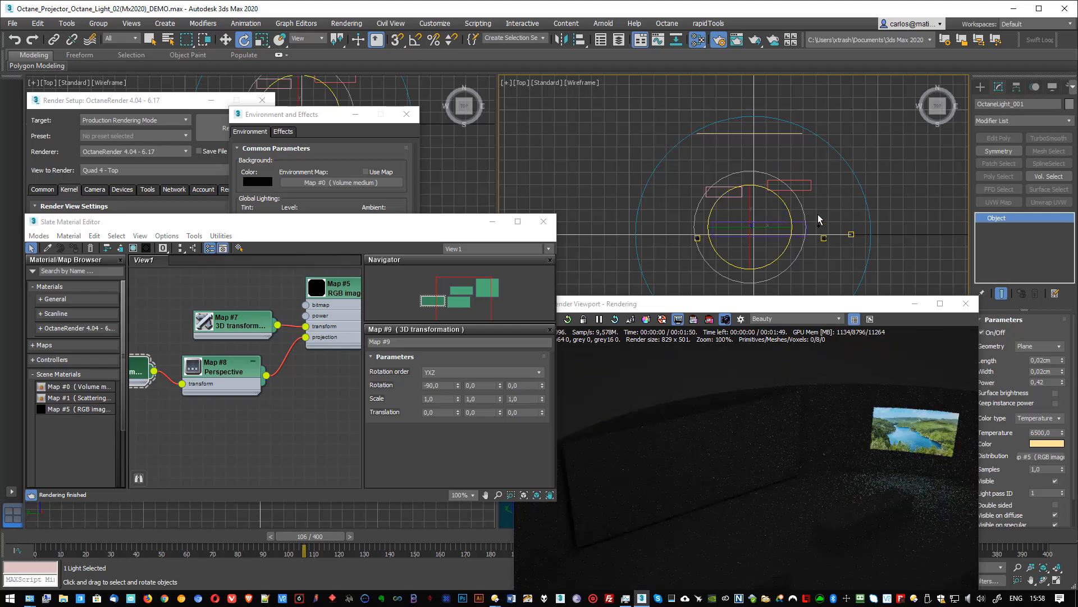
pyautogui.click(414, 40)
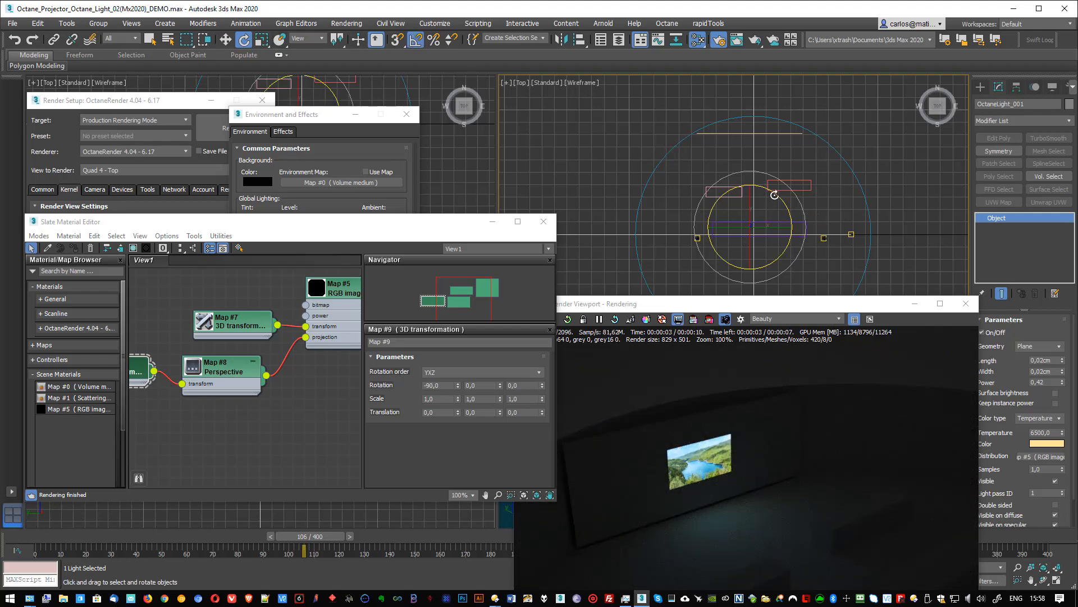
pyautogui.moveTo(775, 195)
pyautogui.mouseDown()
pyautogui.moveTo(831, 233)
pyautogui.moveTo(816, 184)
pyautogui.moveTo(824, 191)
pyautogui.moveTo(786, 172)
pyautogui.moveTo(774, 192)
pyautogui.mouseUp()
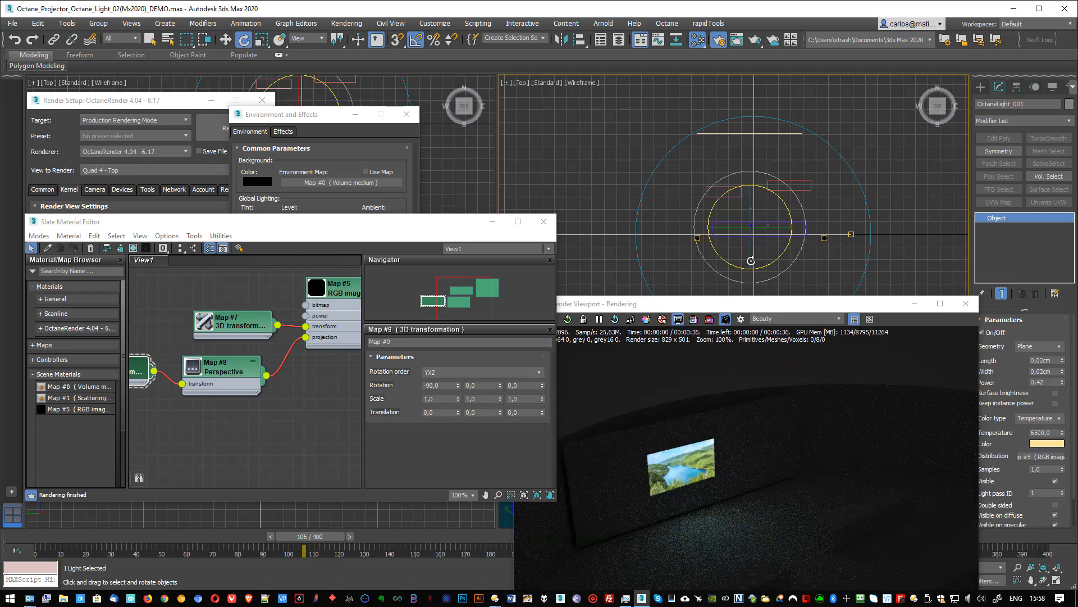
pyautogui.moveTo(751, 260)
pyautogui.mouseDown()
pyautogui.moveTo(750, 241)
pyautogui.moveTo(753, 254)
pyautogui.mouseUp()
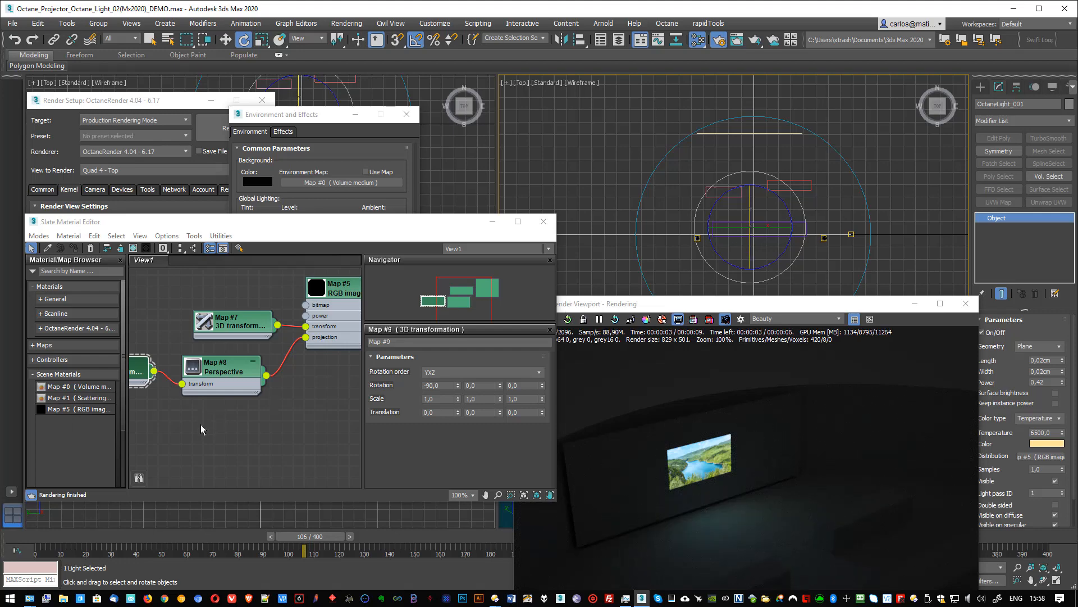
# - Inspect the parameters of the 3D transformation feeding the RGB image's transform input and trace the node connections
pyautogui.moveTo(200, 424); pyautogui.dragTo(256, 437, button='middle')
pyautogui.click(284, 330)
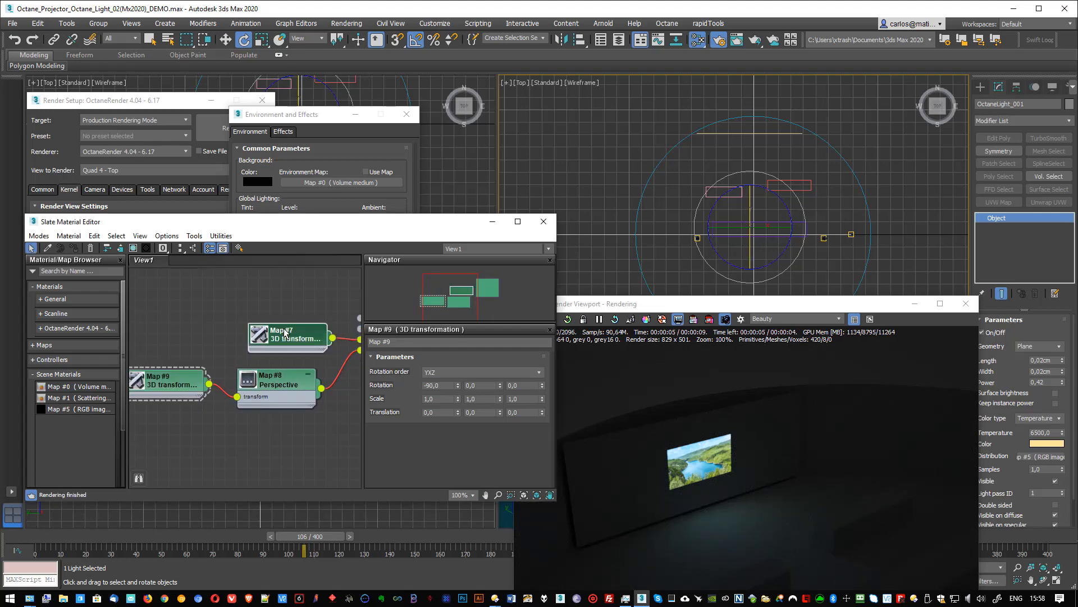
pyautogui.moveTo(284, 331); pyautogui.dragTo(263, 321)
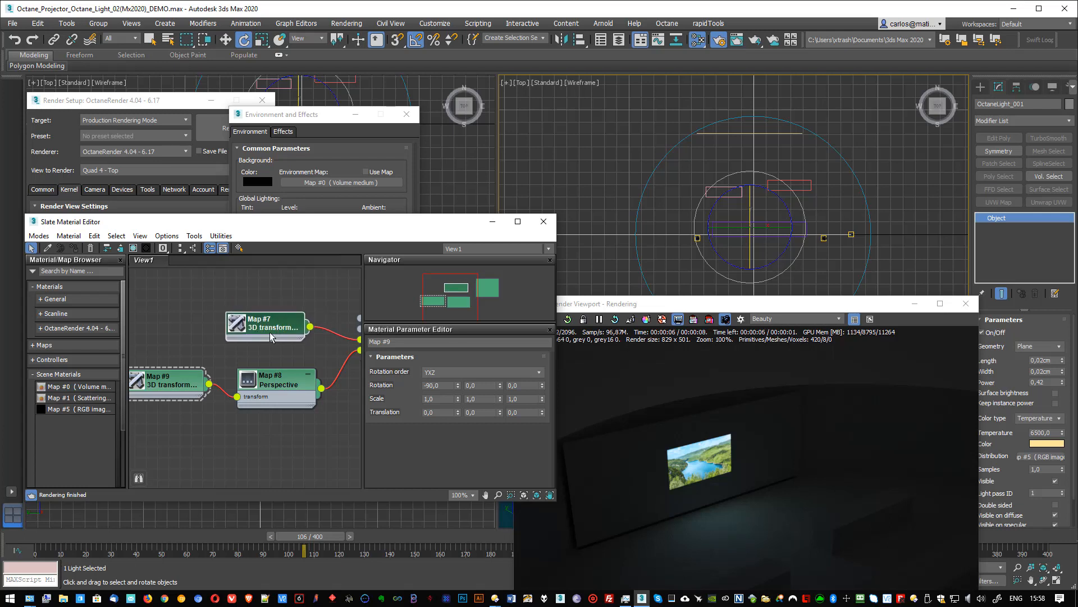
pyautogui.doubleClick(279, 328)
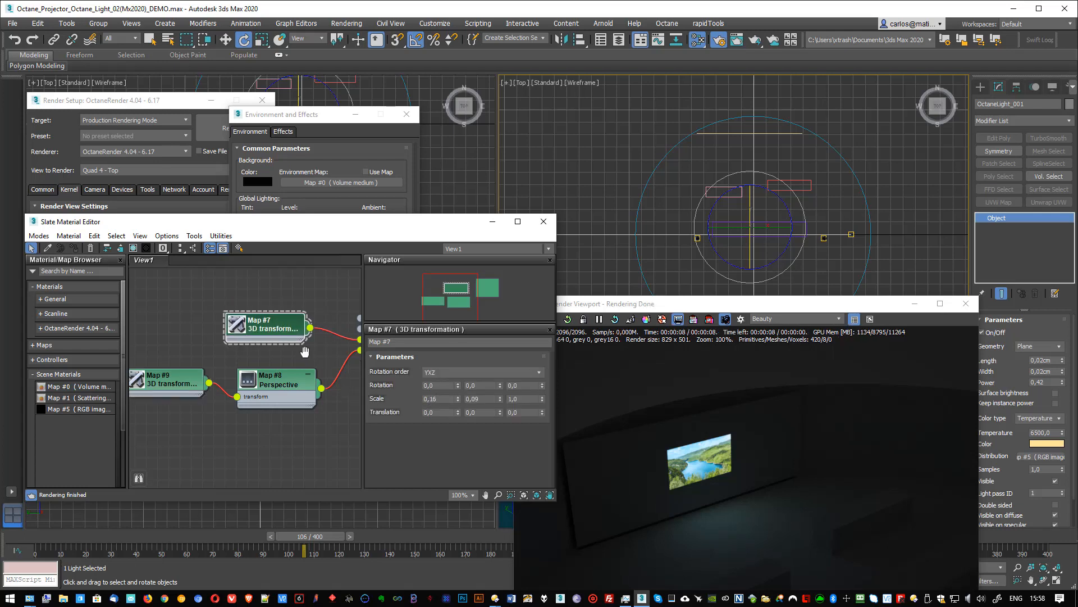
pyautogui.moveTo(382, 315); pyautogui.dragTo(275, 331, button='middle')
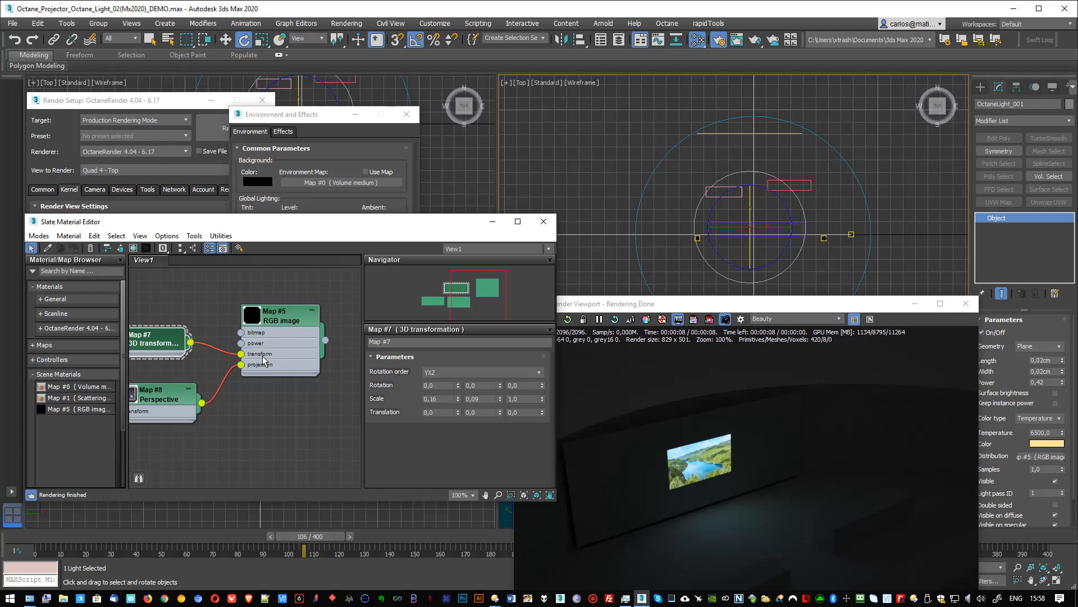
pyautogui.moveTo(228, 440); pyautogui.dragTo(337, 416, button='middle')
# - Set the Z scale of the Perspective projection's 3D transformation to about 0,434, leaving the X scale at 1,0
pyautogui.click(175, 363)
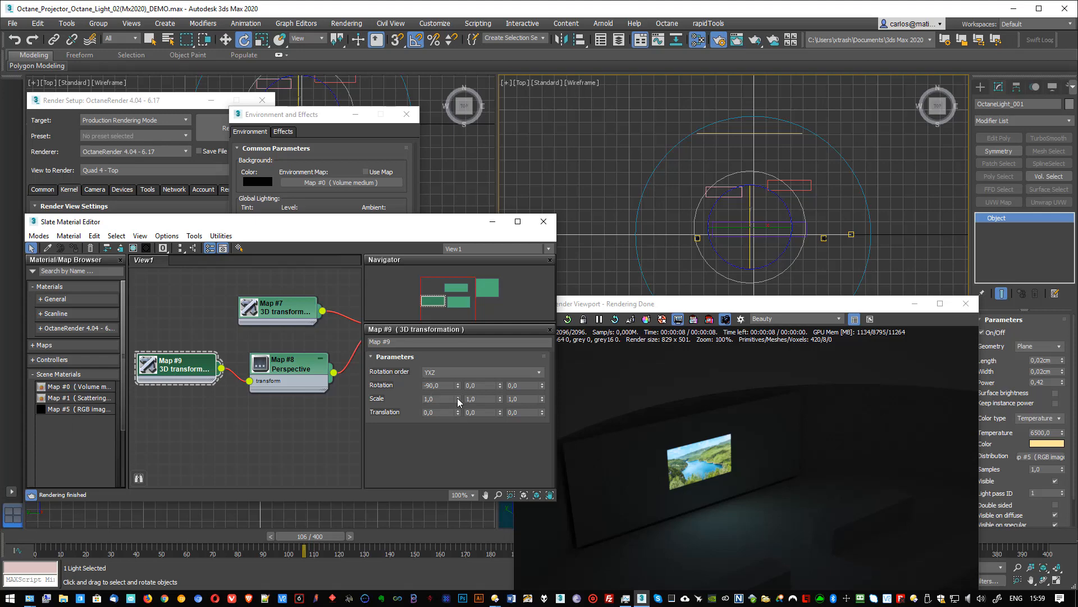
pyautogui.moveTo(458, 401)
pyautogui.mouseDown()
pyautogui.moveTo(464, 337)
pyautogui.moveTo(465, 398)
pyautogui.mouseUp()
pyautogui.moveTo(542, 399); pyautogui.dragTo(543, 432)
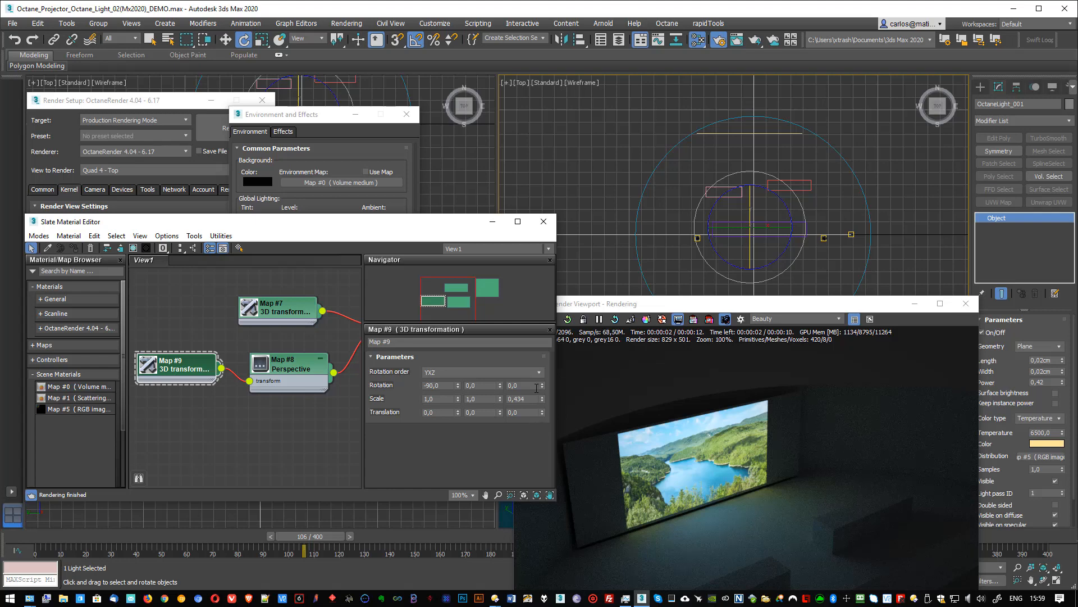
# - Review the X and Y scale of the 3D transformation connected to the RGB image's transform input
pyautogui.click(261, 305)
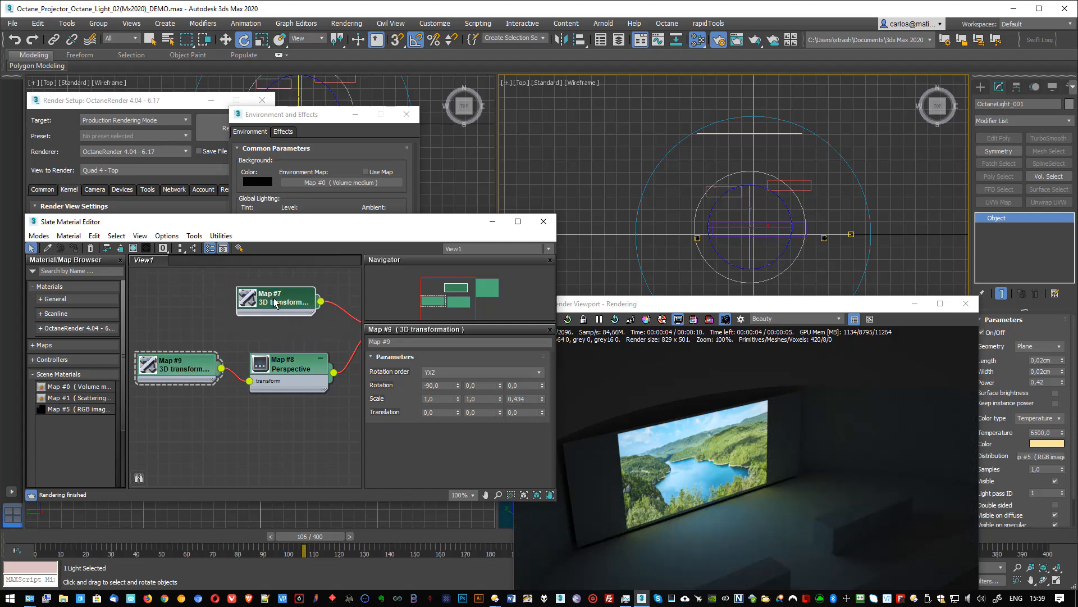
pyautogui.moveTo(285, 312); pyautogui.dragTo(199, 320, button='middle')
pyautogui.doubleClick(214, 325)
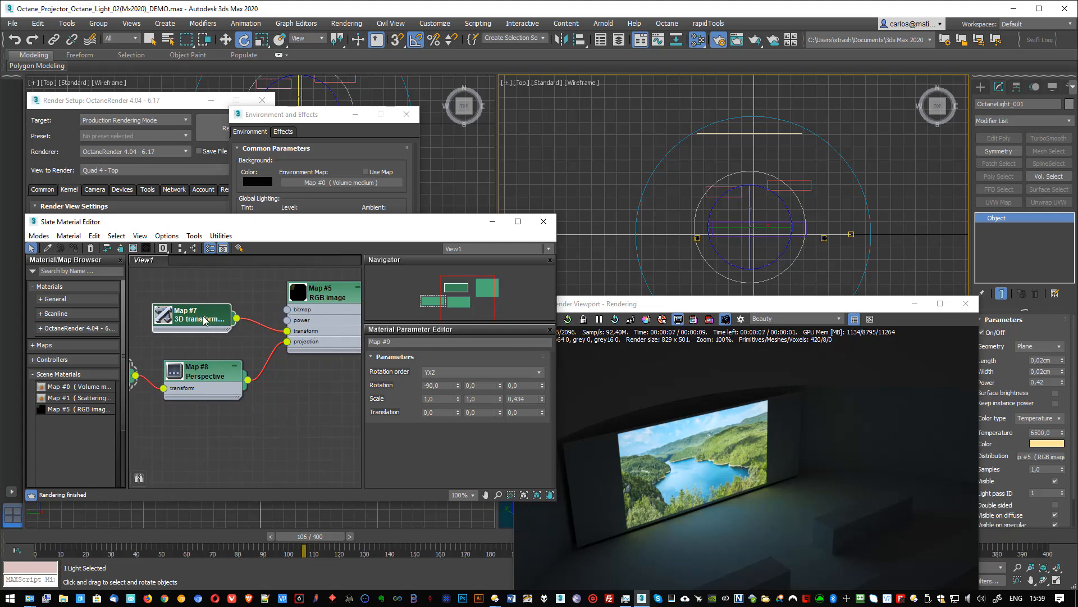
pyautogui.doubleClick(441, 398)
pyautogui.press('Tab')
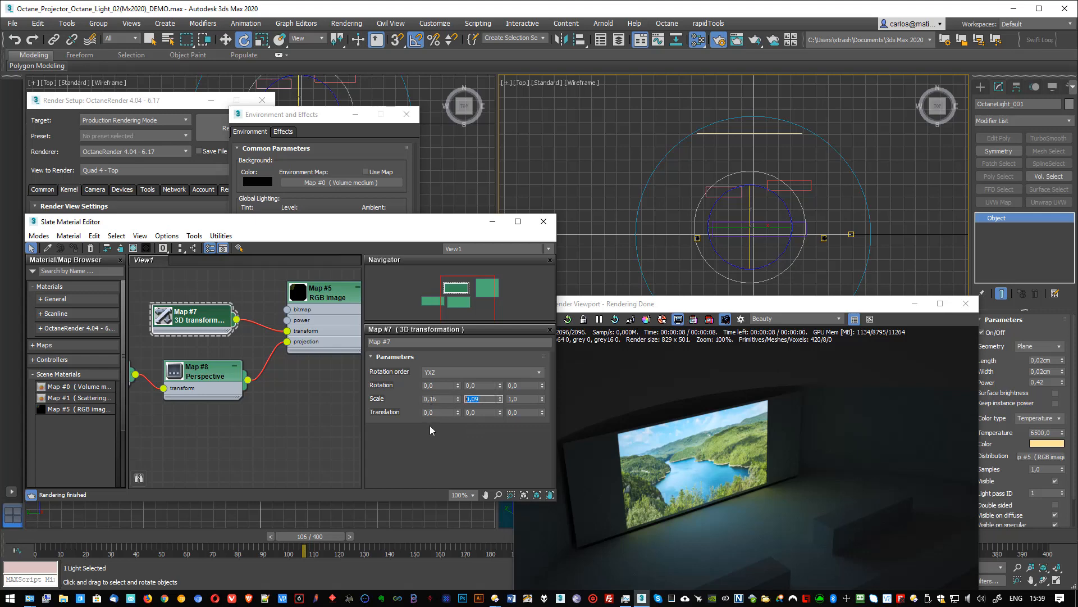
# - Try shifting the X and Z translation of the Perspective projection's 3D transformation and reset both to 0,0
pyautogui.moveTo(189, 365); pyautogui.dragTo(298, 339, button='middle')
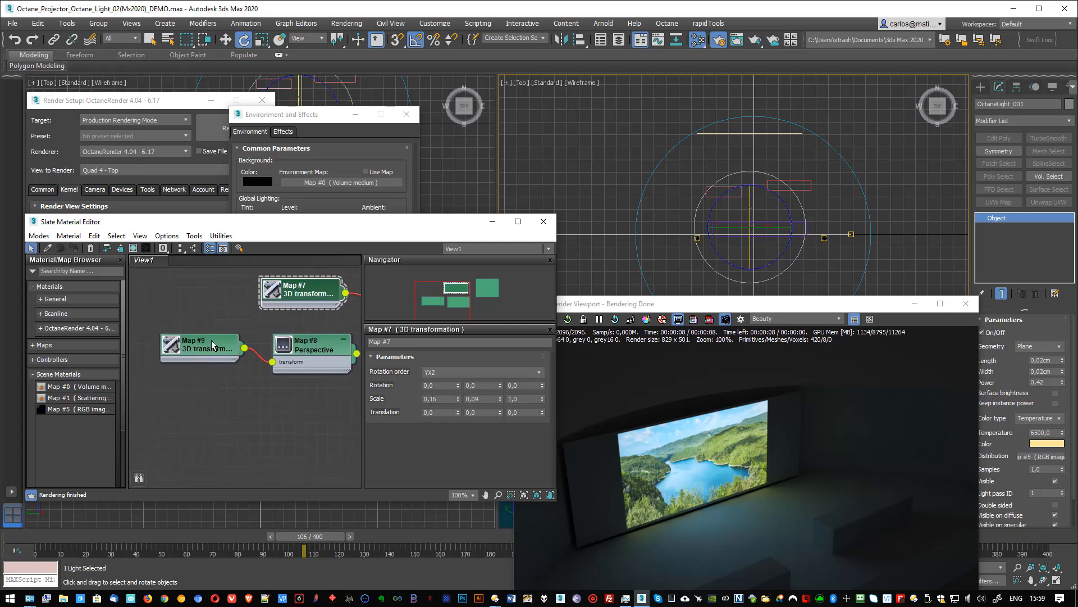
pyautogui.doubleClick(211, 339)
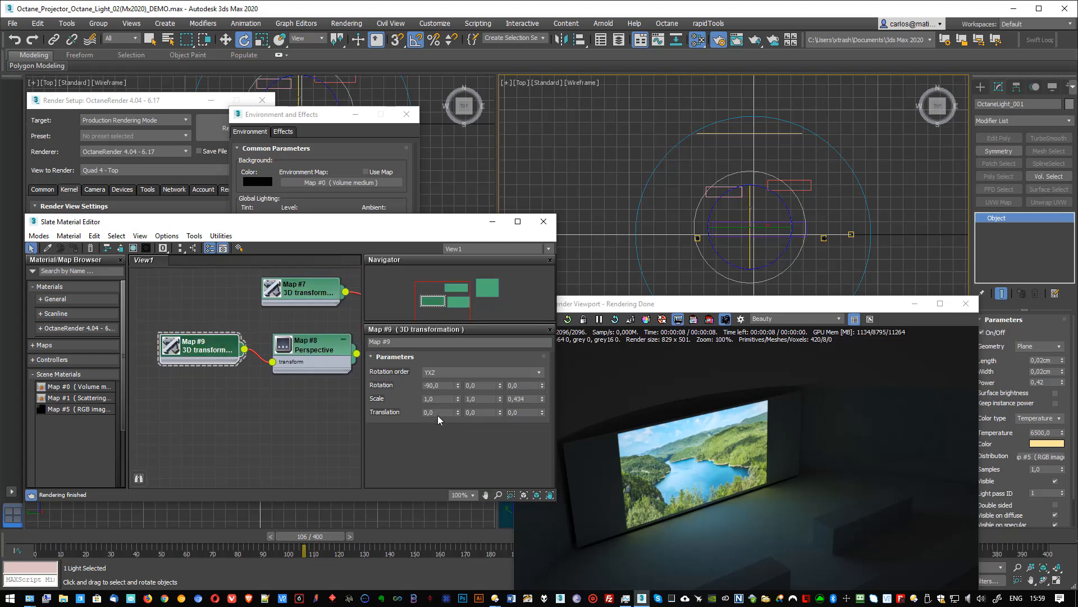
pyautogui.moveTo(458, 415)
pyautogui.mouseDown()
pyautogui.moveTo(461, 393)
pyautogui.moveTo(459, 428)
pyautogui.mouseUp()
pyautogui.rightClick(458, 416)
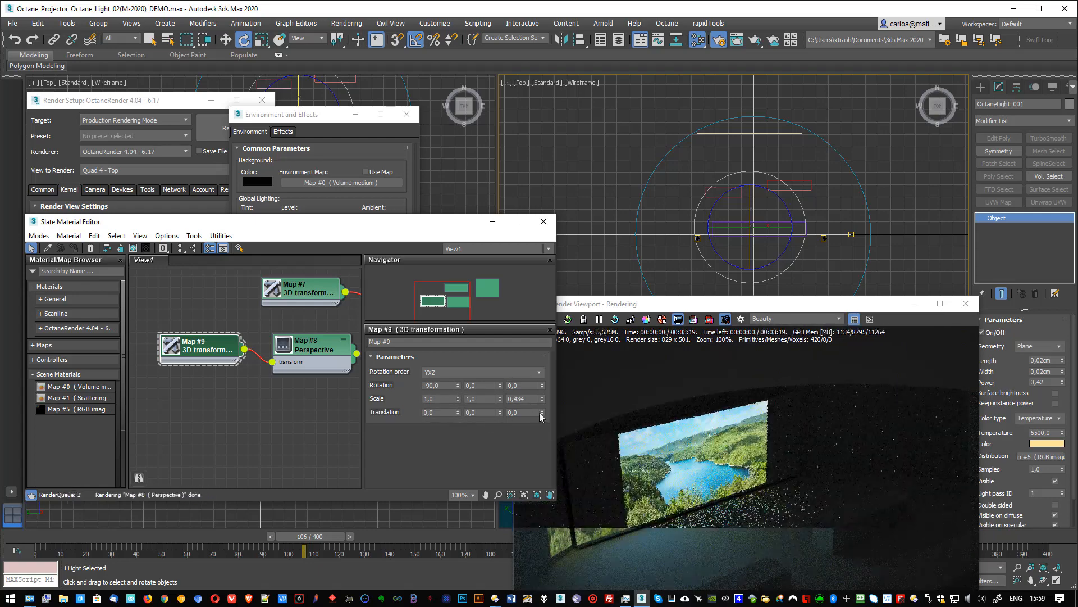
pyautogui.moveTo(542, 414); pyautogui.dragTo(543, 428)
pyautogui.rightClick(543, 415)
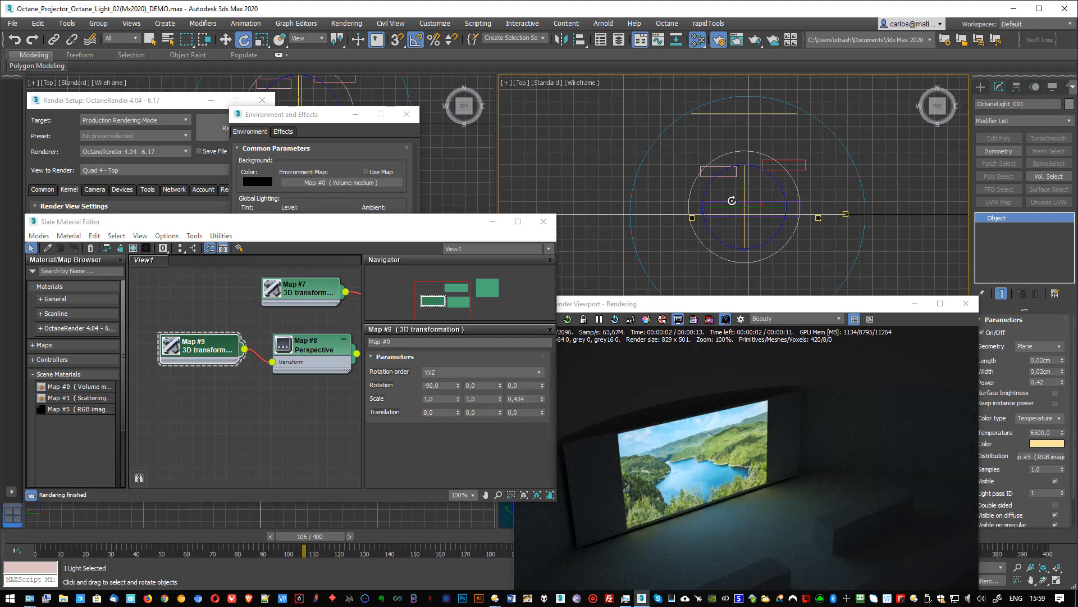
# - Switch the top view to a front view and move the light vertically up to the screen's upper edge
pyautogui.press('f')
pyautogui.scroll(2, 736, 139)
pyautogui.press('w')
pyautogui.moveTo(724, 166); pyautogui.dragTo(723, 278, button='middle')
pyautogui.scroll(-3, 720, 201)
pyautogui.moveTo(719, 201); pyautogui.dragTo(726, 139)
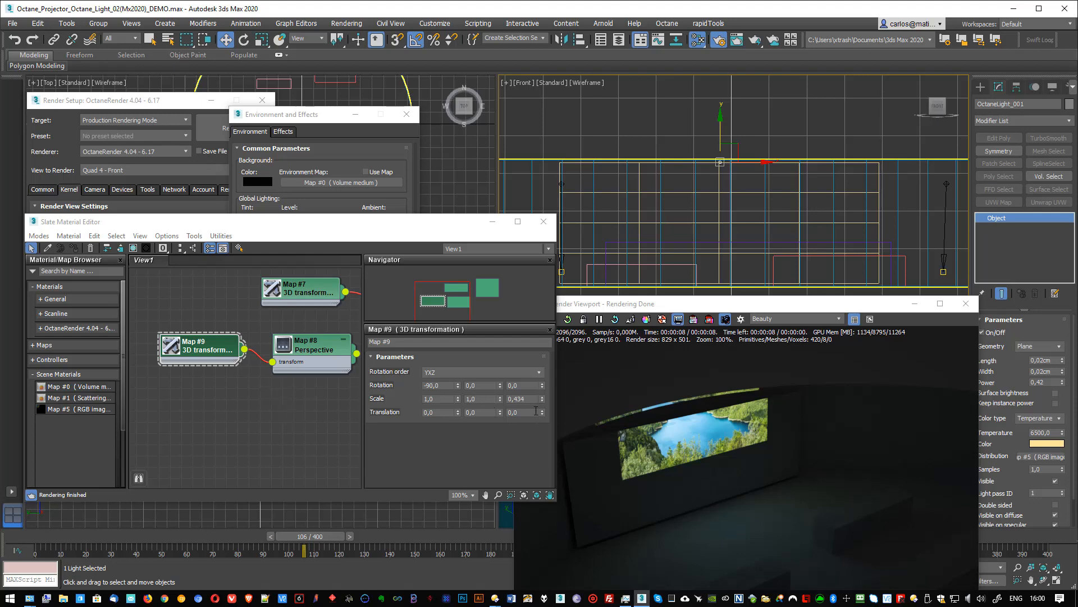
# - Try shifting the Z translation of the Perspective projection's 3D transformation to 0,23 and reset it to 0,0
pyautogui.moveTo(541, 414); pyautogui.dragTo(542, 399)
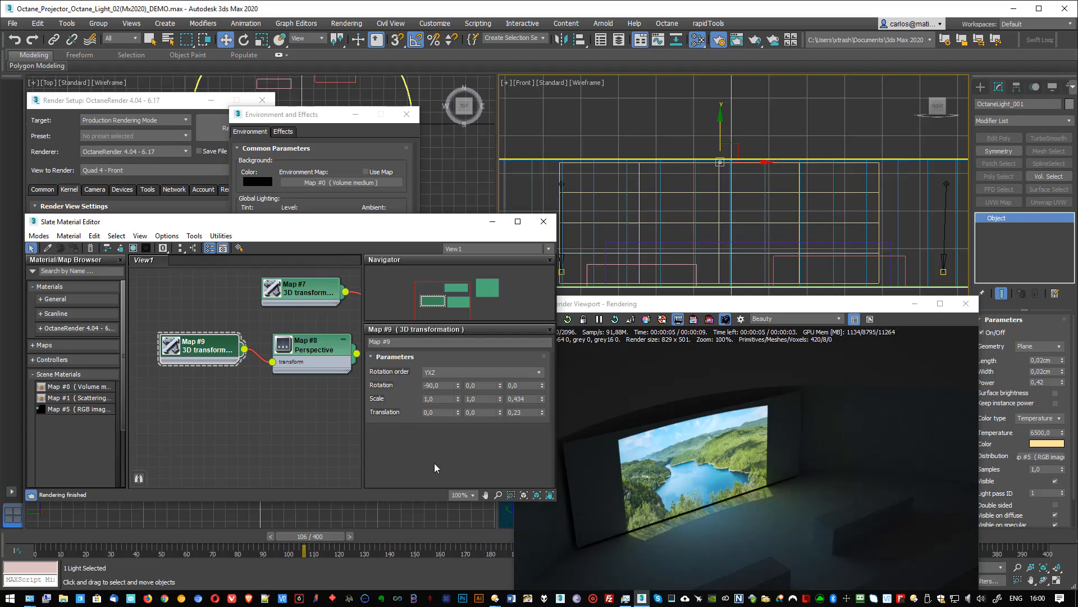
pyautogui.doubleClick(533, 414)
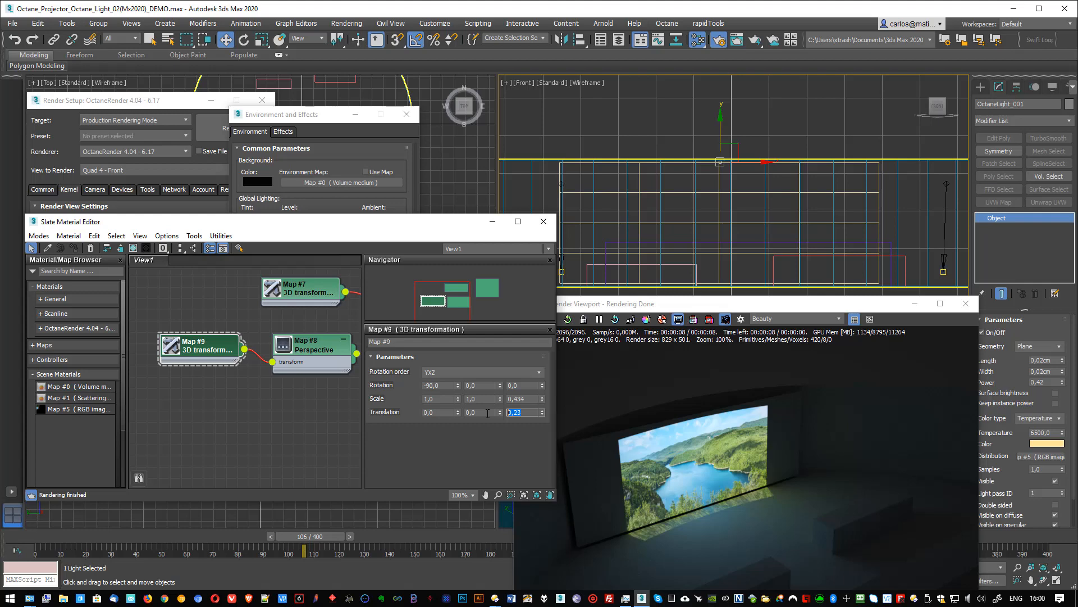
pyautogui.write('0')
pyautogui.press('Return')
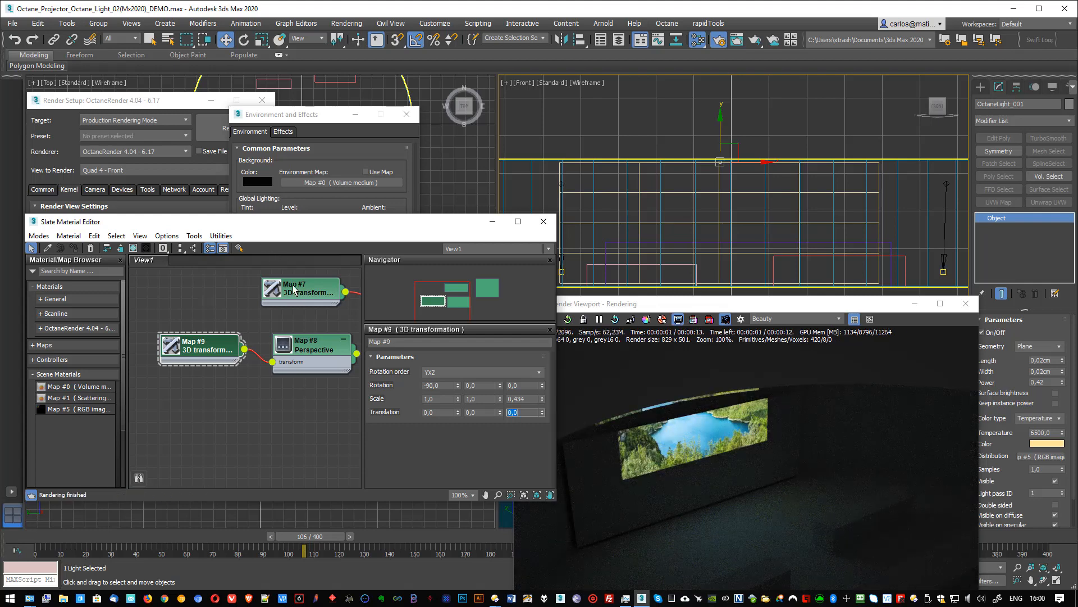
# - Set the Y translation of the RGB image's 3D transformation to about -0,048, leaving its Z translation at 0,0
pyautogui.moveTo(287, 288); pyautogui.dragTo(274, 284)
pyautogui.moveTo(324, 336); pyautogui.dragTo(236, 359, button='middle')
pyautogui.moveTo(207, 312); pyautogui.dragTo(230, 301)
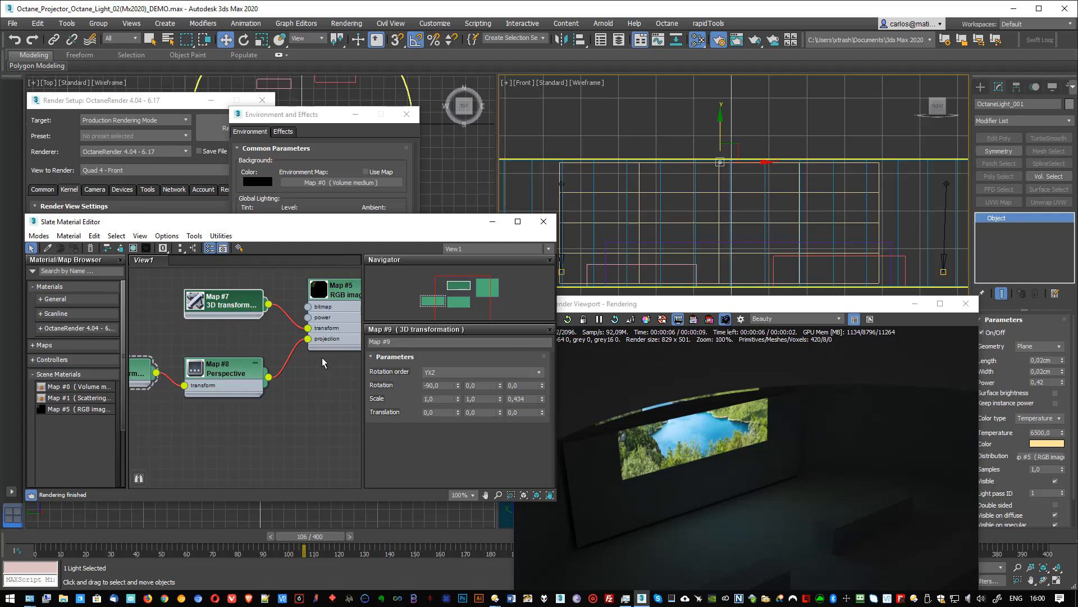
pyautogui.click(227, 308)
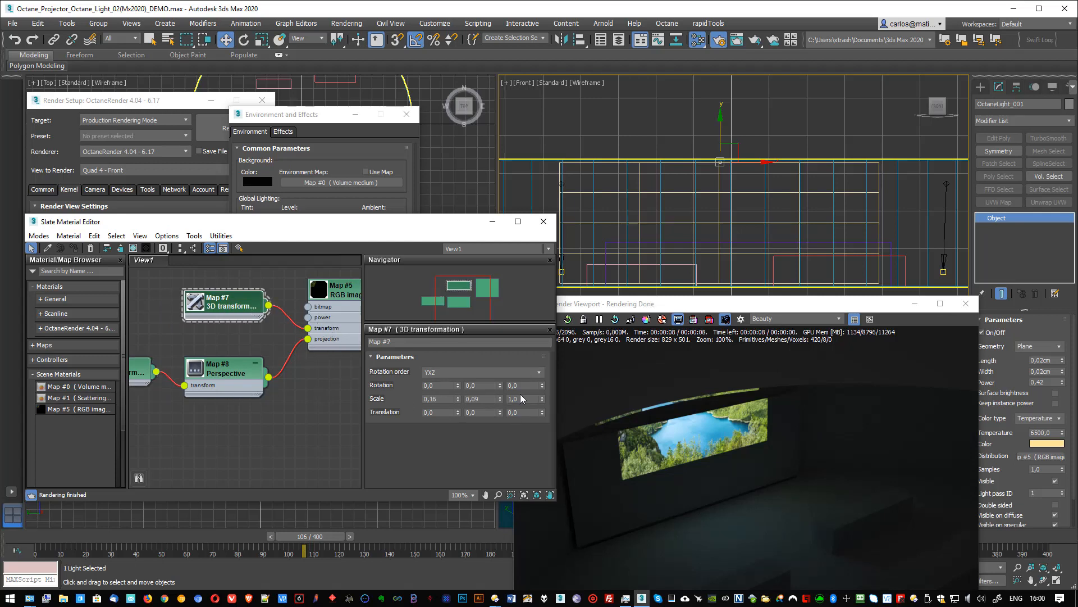
pyautogui.moveTo(542, 414); pyautogui.dragTo(542, 415)
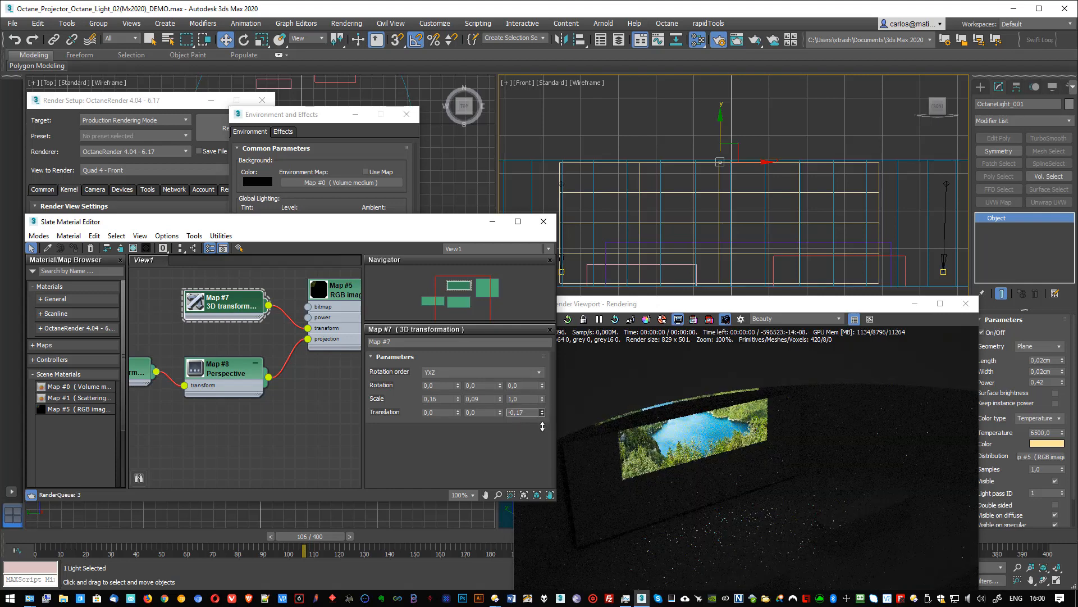
pyautogui.rightClick(542, 416)
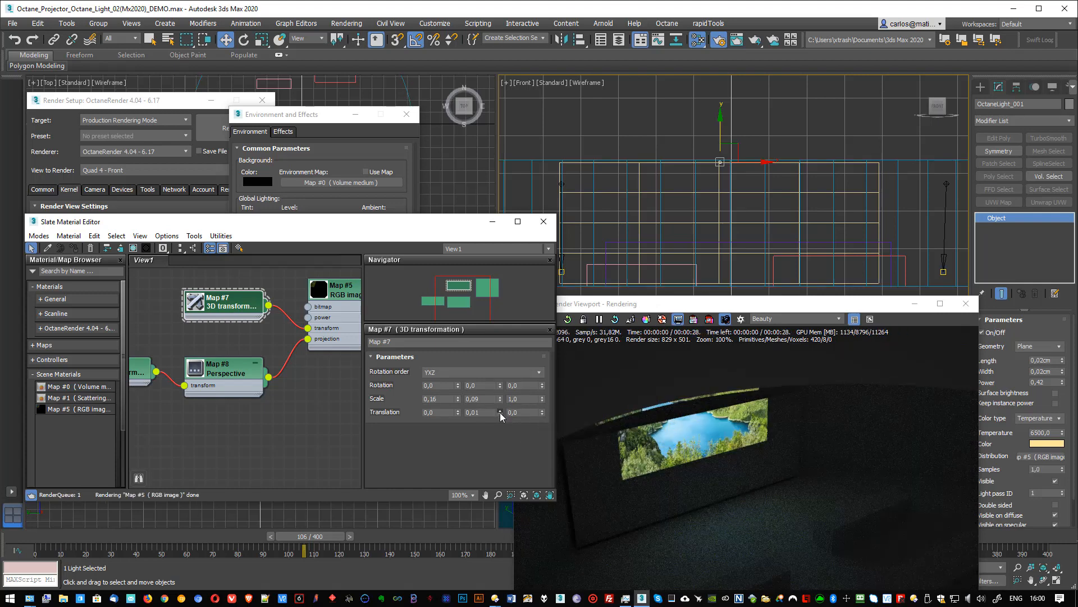
pyautogui.moveTo(500, 413); pyautogui.dragTo(500, 412)
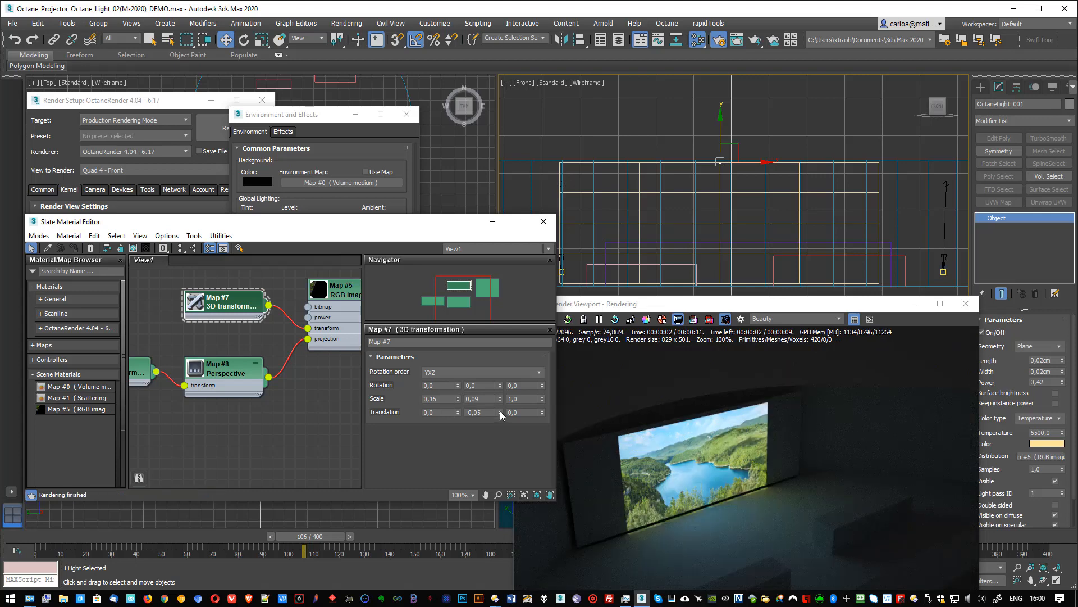
pyautogui.moveTo(500, 410); pyautogui.dragTo(500, 411)
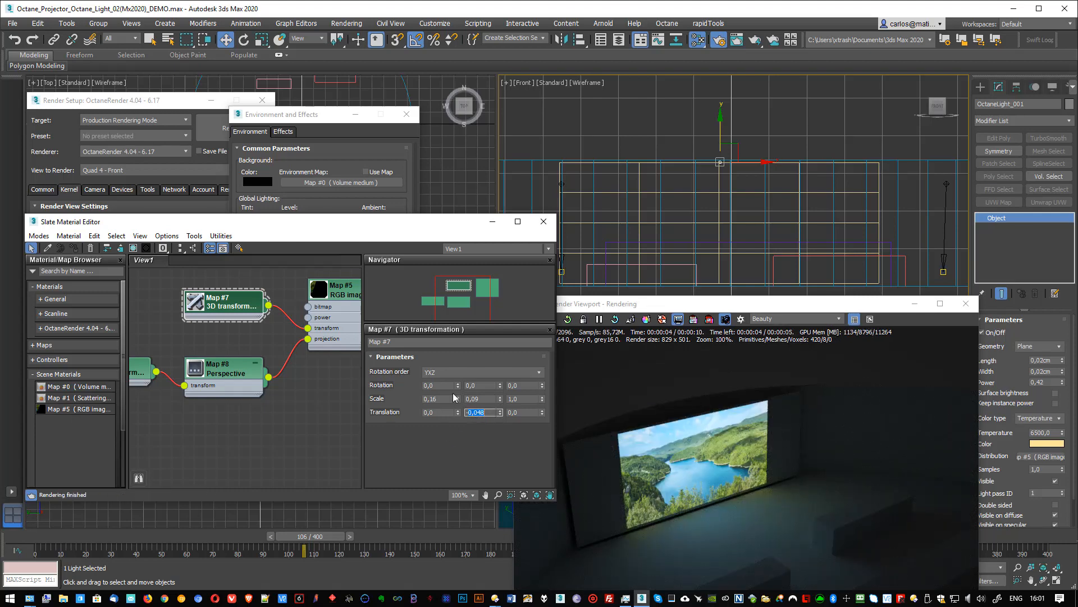
# - Set the X scale of the RGB image's 3D transformation to 1,6 and its Y scale to 0,9
pyautogui.moveTo(413, 403); pyautogui.dragTo(391, 411)
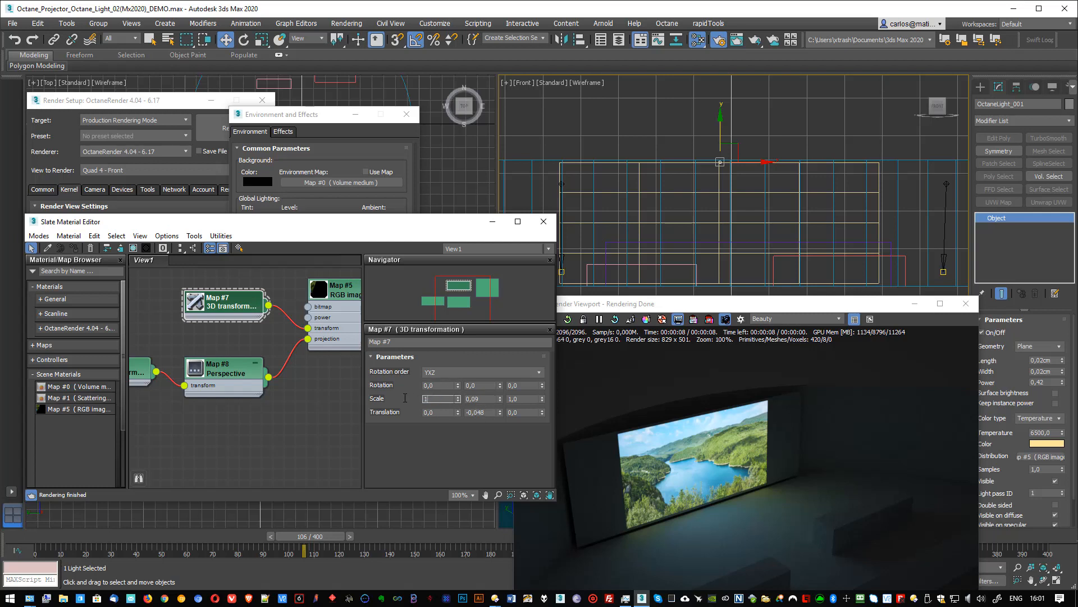
pyautogui.press('Tab')
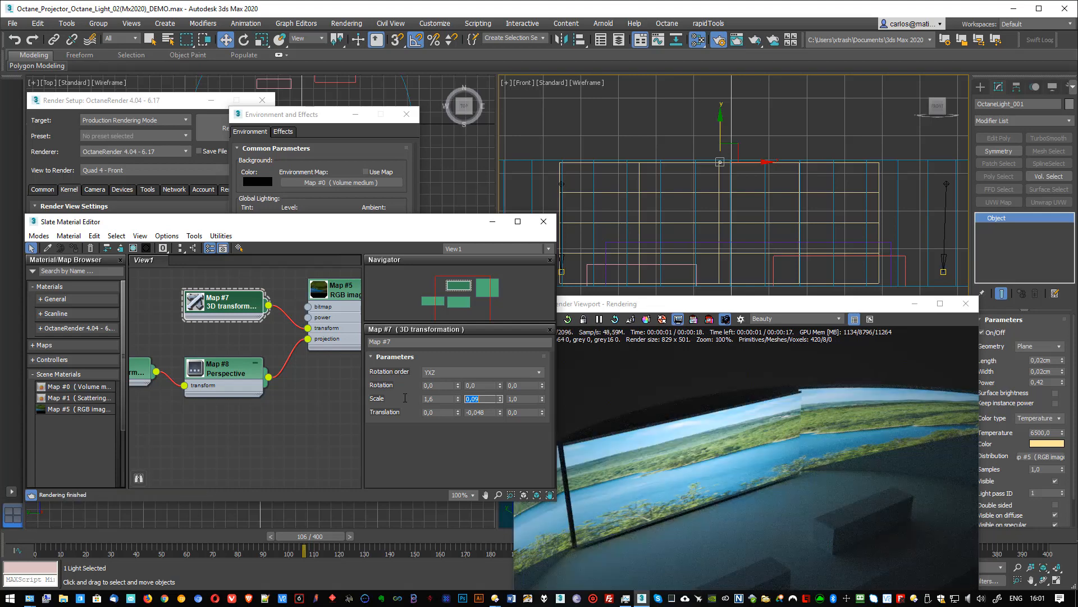
pyautogui.press('Return')
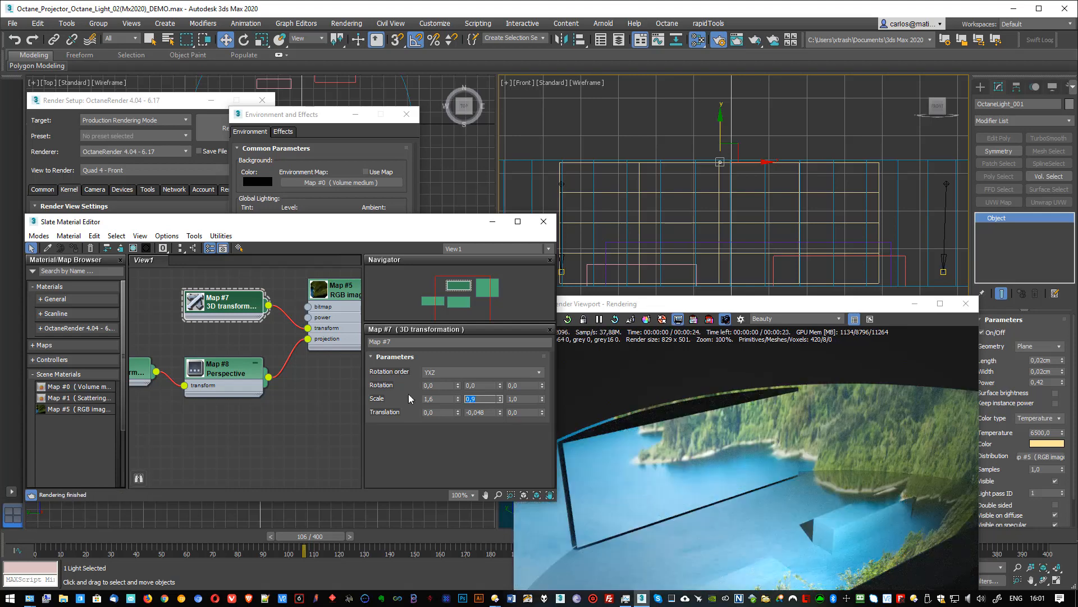
# - Set the X and Y scale of the Perspective projection's 3D transformation to 0,1 and lower its Z scale to enlarge the image
pyautogui.moveTo(188, 445); pyautogui.dragTo(277, 445, button='middle')
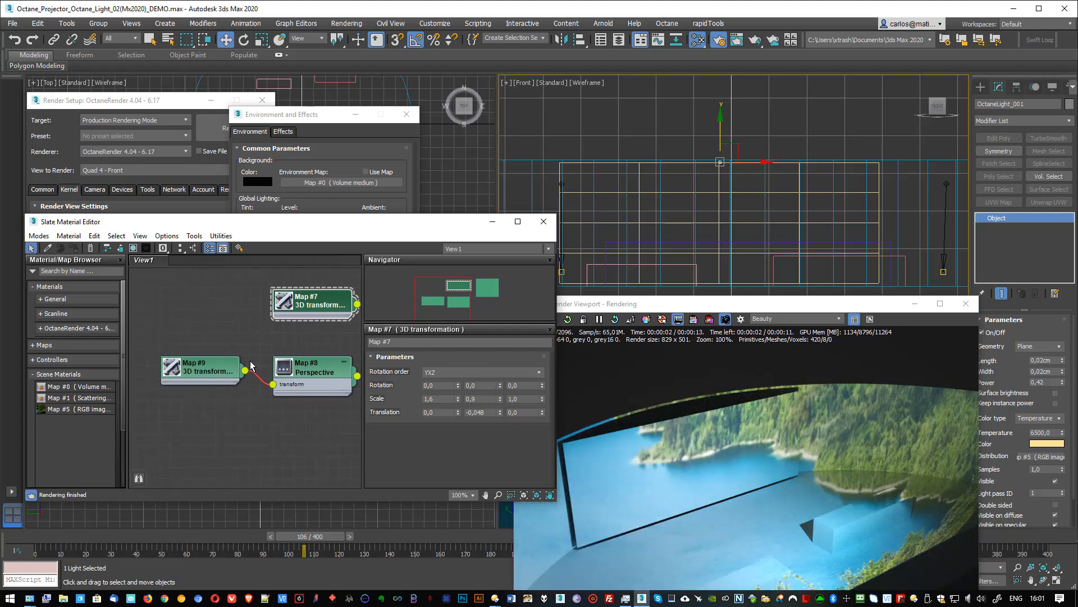
pyautogui.moveTo(208, 371); pyautogui.dragTo(209, 364)
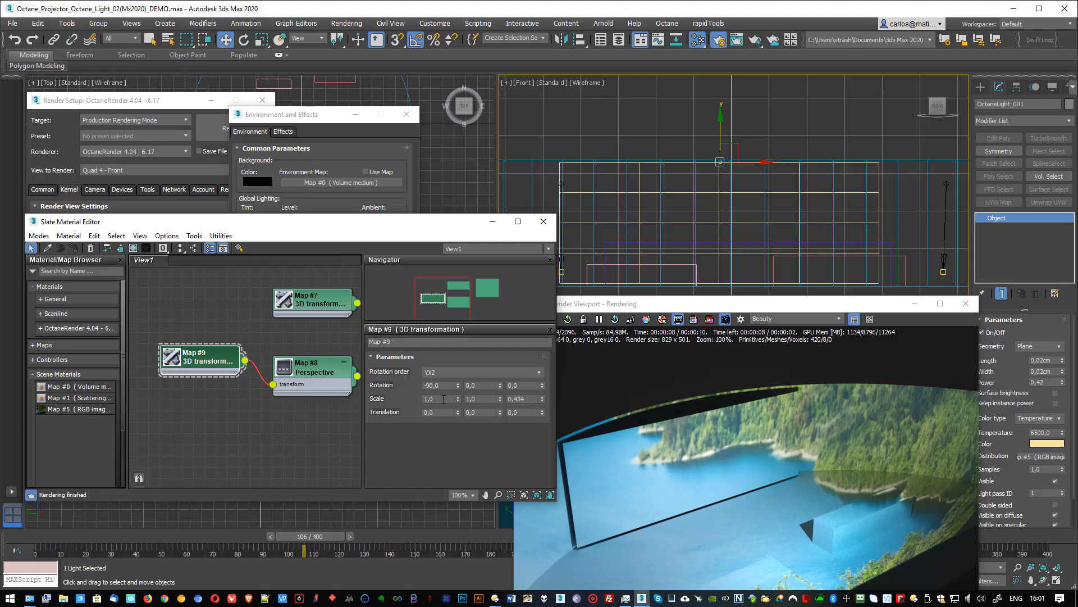
pyautogui.write(',1')
pyautogui.press('Tab')
pyautogui.write('0')
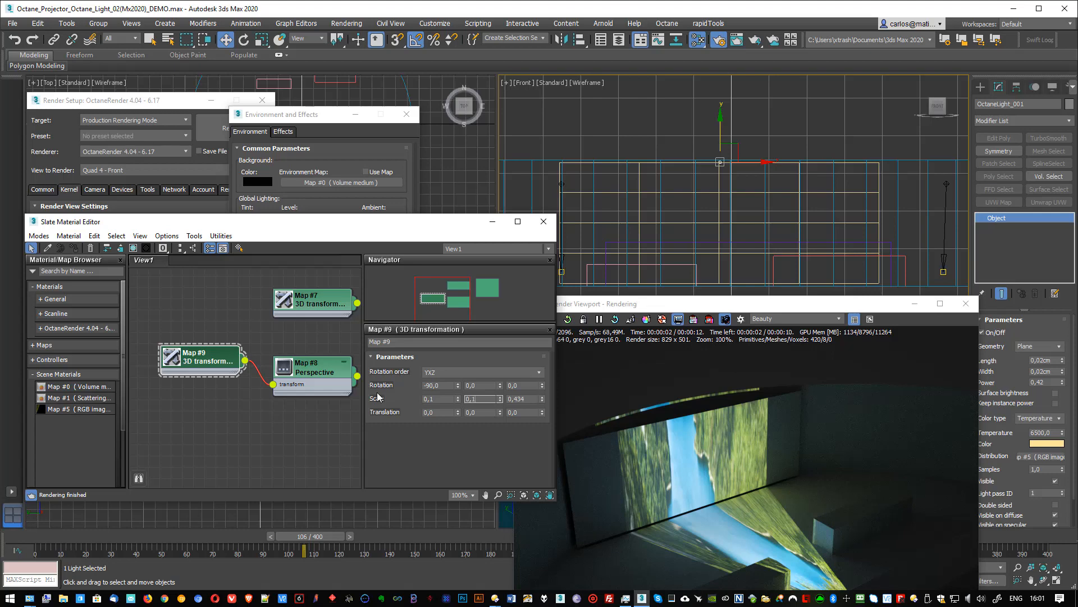
pyautogui.write(',1')
pyautogui.press('Tab')
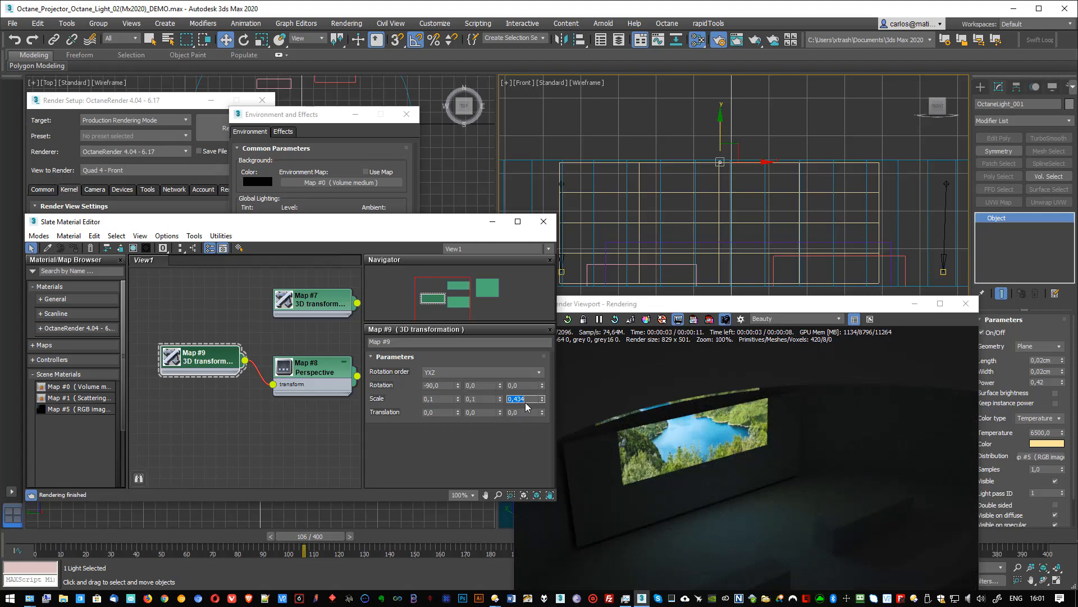
pyautogui.moveTo(542, 400); pyautogui.dragTo(544, 405)
# - Lower the Y translation of the RGB image's 3D transformation to about -0,328
pyautogui.moveTo(339, 330); pyautogui.dragTo(239, 378, button='middle')
pyautogui.click(223, 353)
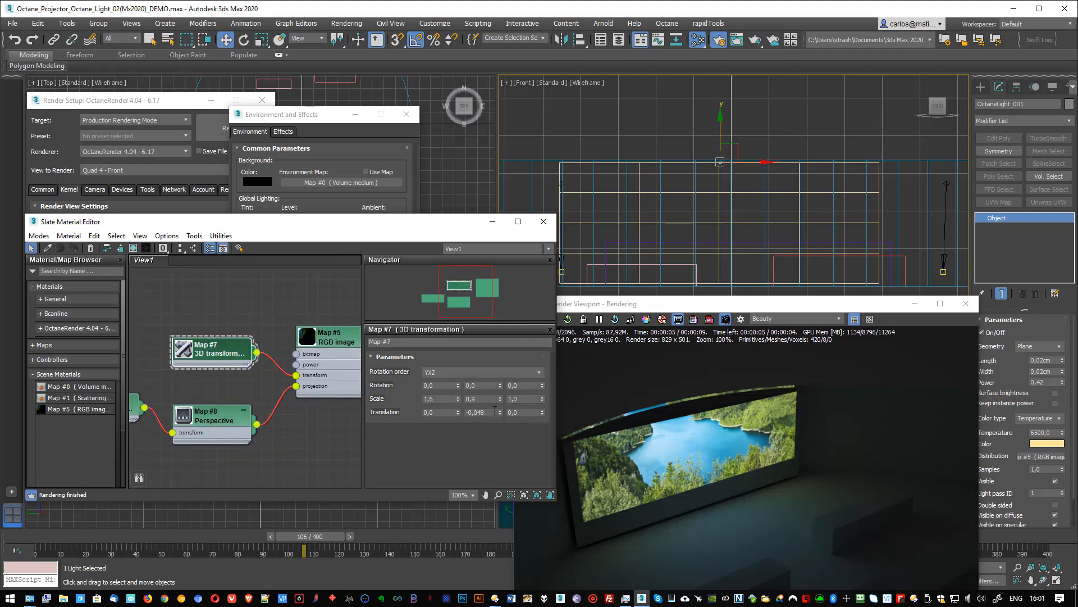
pyautogui.moveTo(499, 413); pyautogui.dragTo(513, 569)
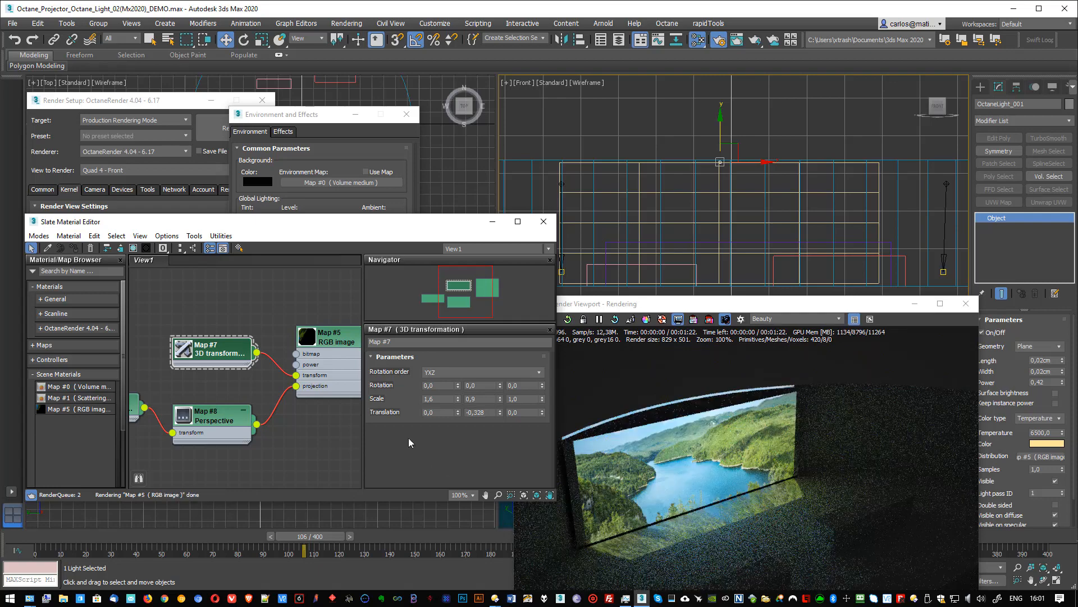
# - Set the Perspective 3D transformation's Z scale to about 0,389 and the RGB image transformation's Y translation to about -0,448
pyautogui.moveTo(189, 381); pyautogui.dragTo(259, 361, button='middle')
pyautogui.click(177, 388)
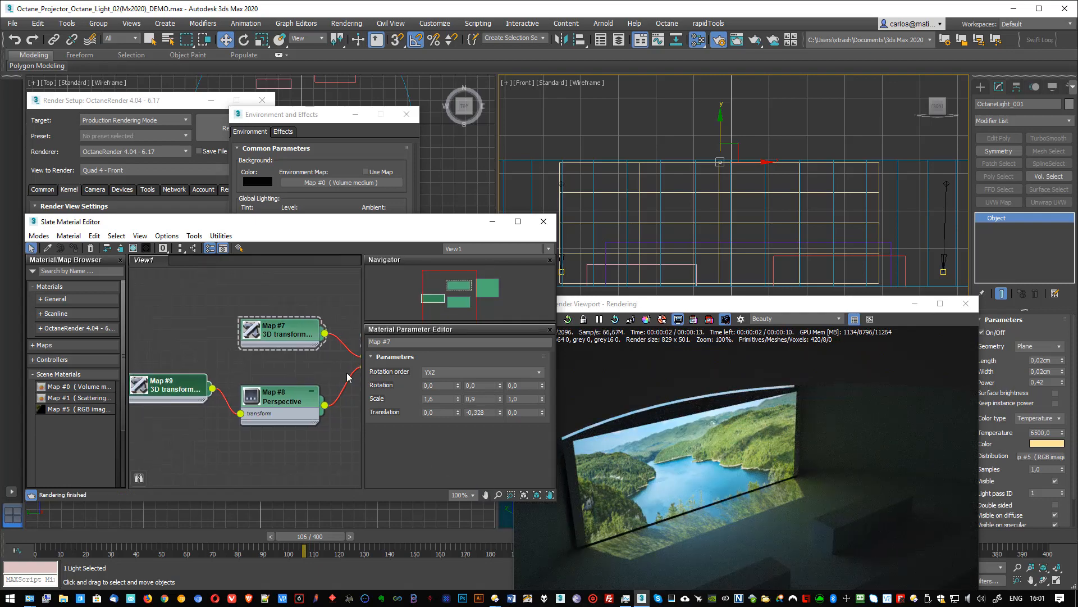
pyautogui.moveTo(542, 402); pyautogui.dragTo(543, 404)
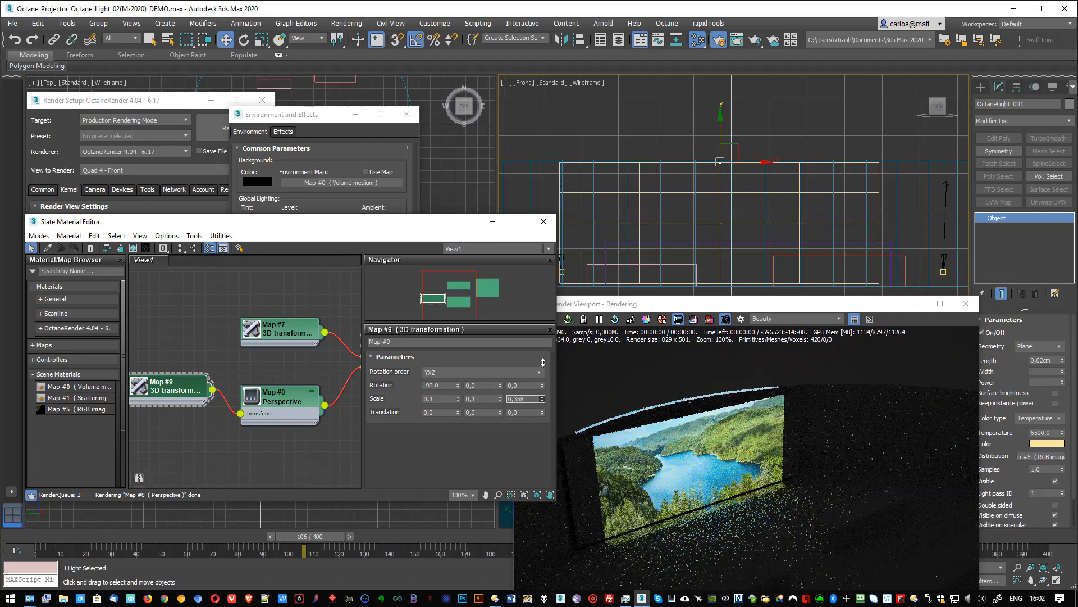
pyautogui.moveTo(545, 349); pyautogui.dragTo(544, 347)
pyautogui.click(287, 335)
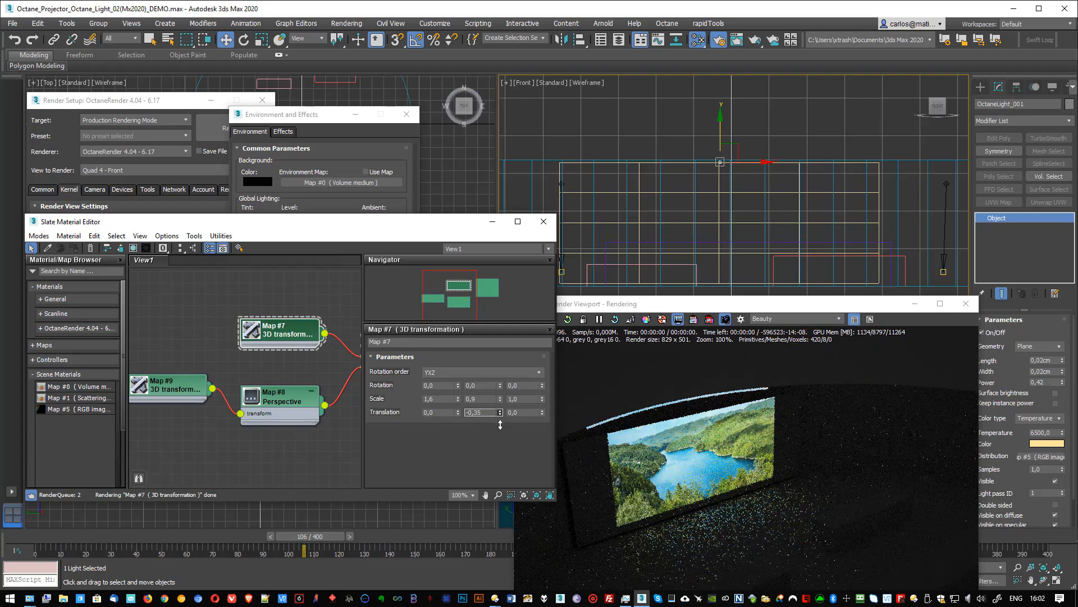
pyautogui.moveTo(499, 415); pyautogui.dragTo(505, 476)
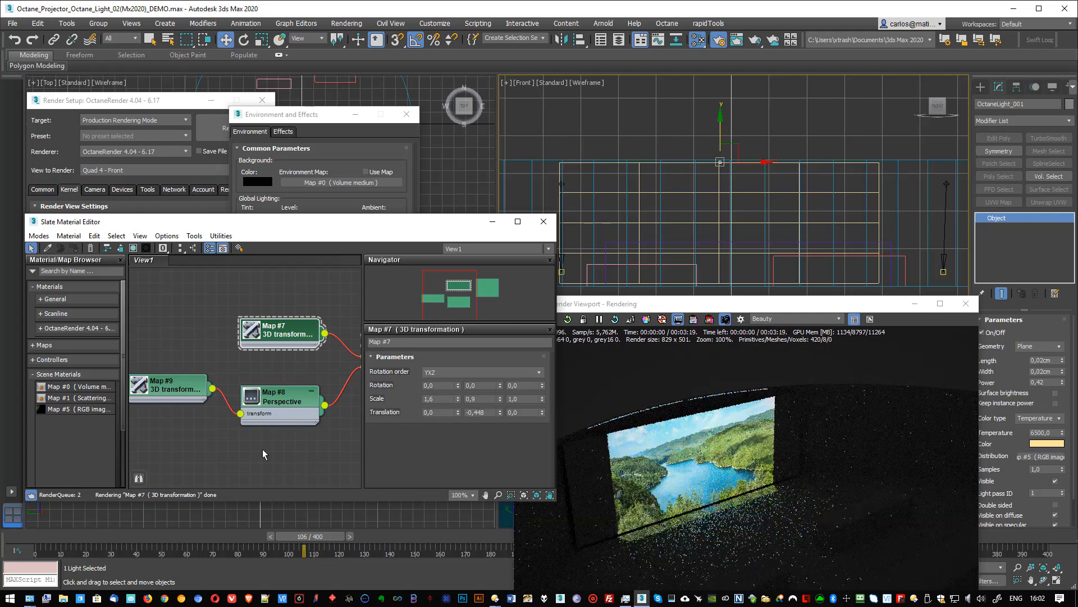
# - Shrink the image with a Perspective Z scale of about 0,484 and set the RGB image transformation's Y translation to about -0,558
pyautogui.click(182, 388)
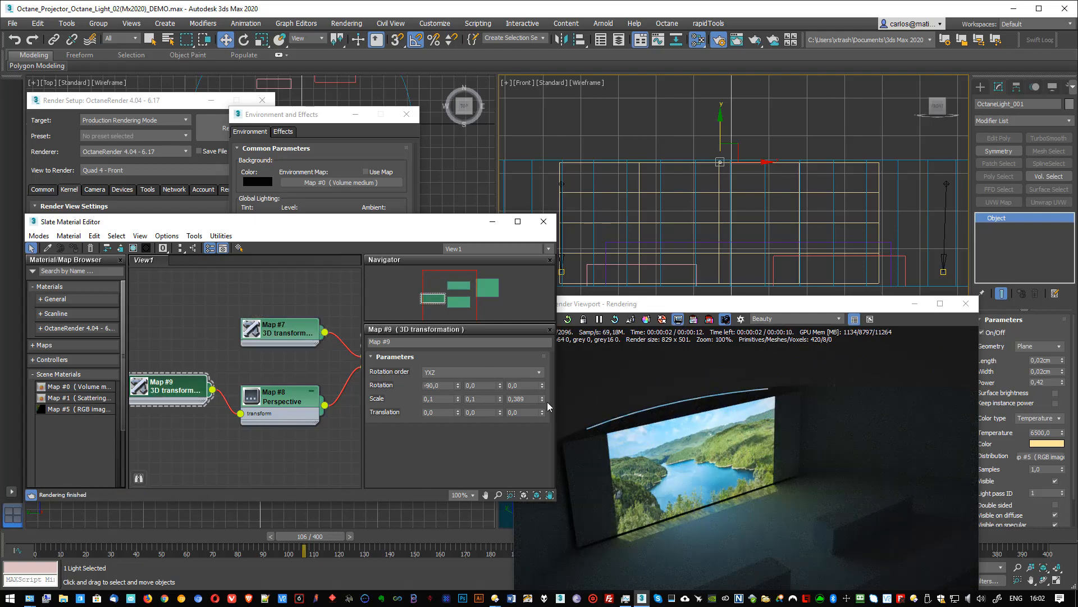
pyautogui.moveTo(543, 407); pyautogui.dragTo(538, 345)
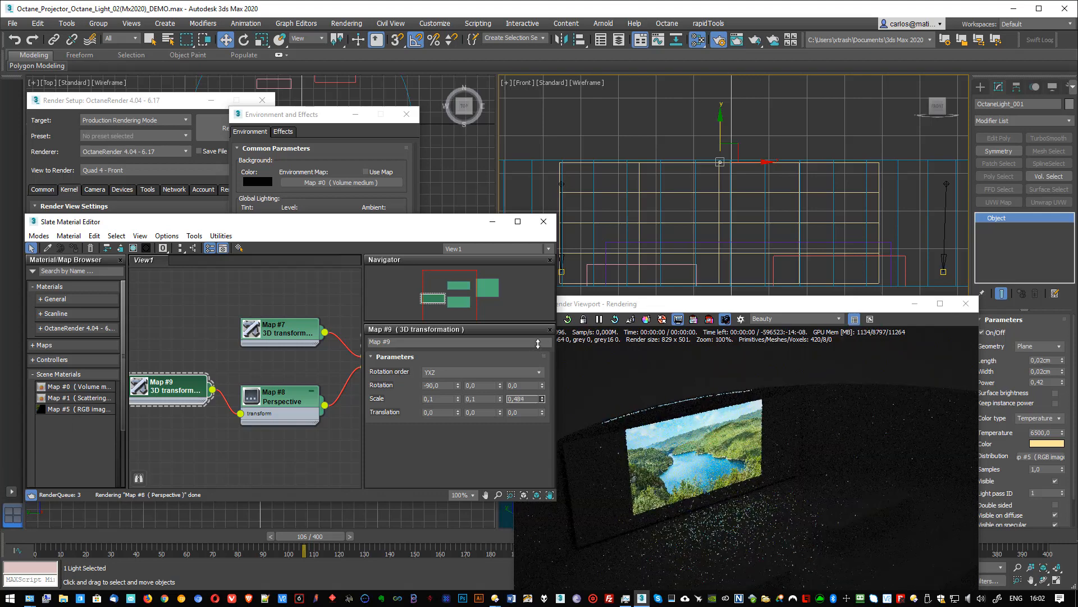
pyautogui.doubleClick(285, 333)
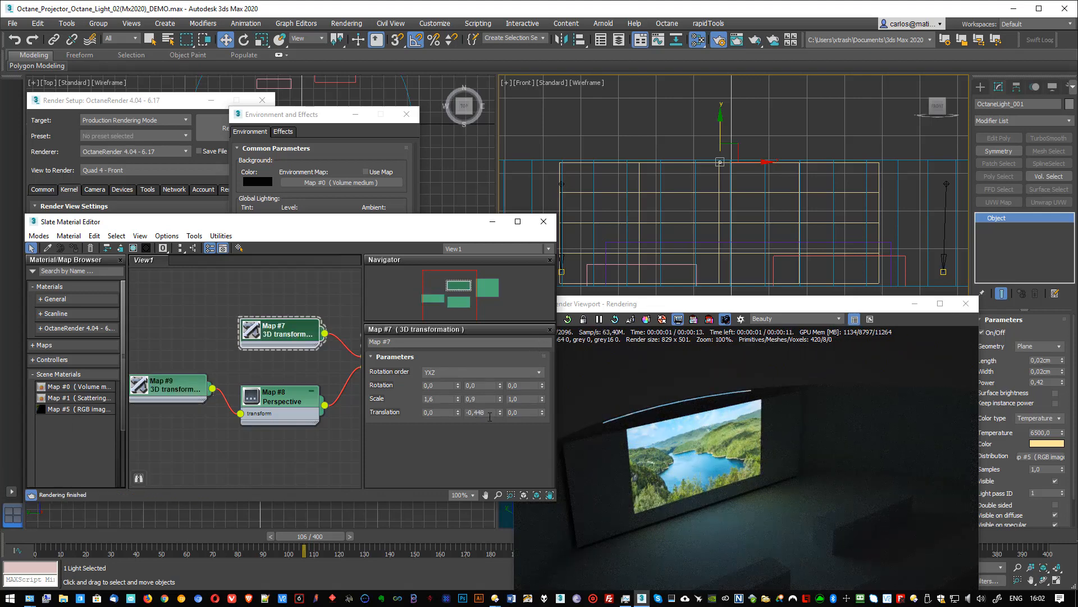
pyautogui.moveTo(500, 412); pyautogui.dragTo(502, 422)
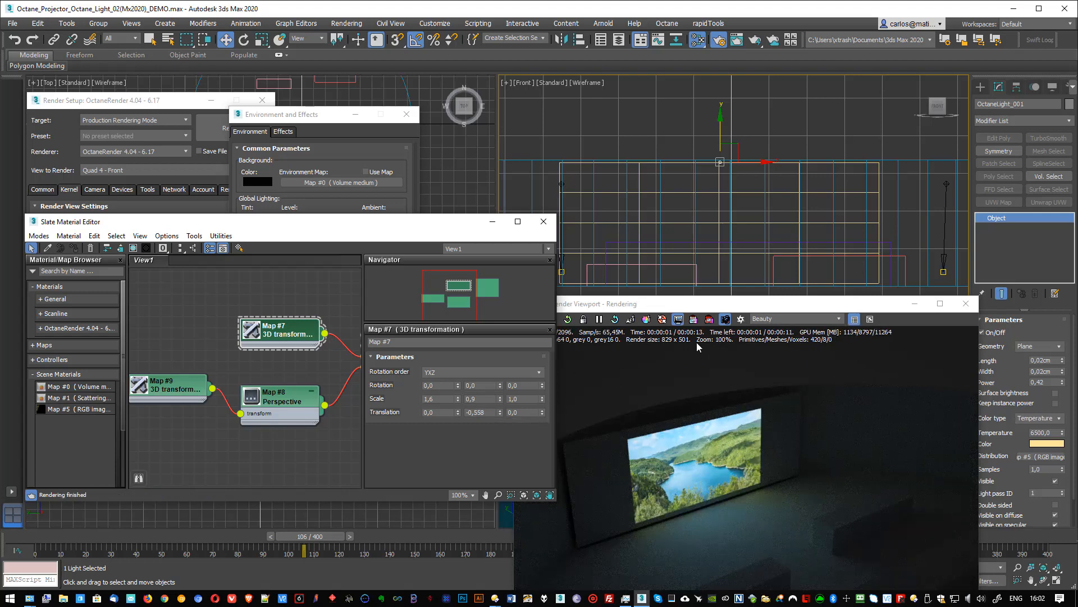
# - Move the light well above the screen in the front view and set the RGB image transformation's Y translation to about -1,808
pyautogui.scroll(-5, 720, 135)
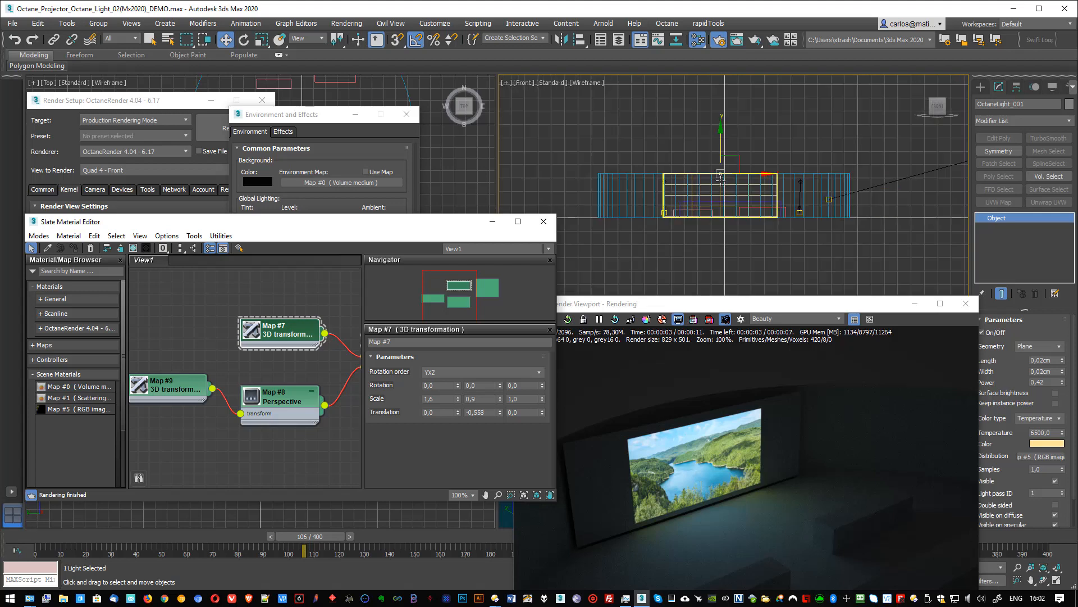
pyautogui.moveTo(718, 119); pyautogui.dragTo(718, 68)
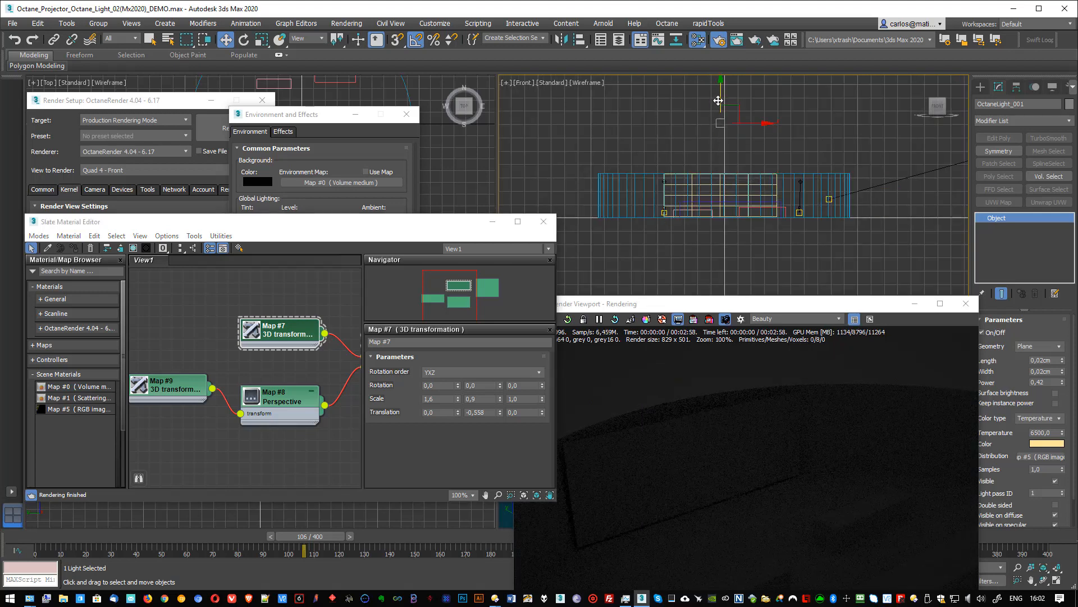
pyautogui.moveTo(501, 413); pyautogui.dragTo(488, 457)
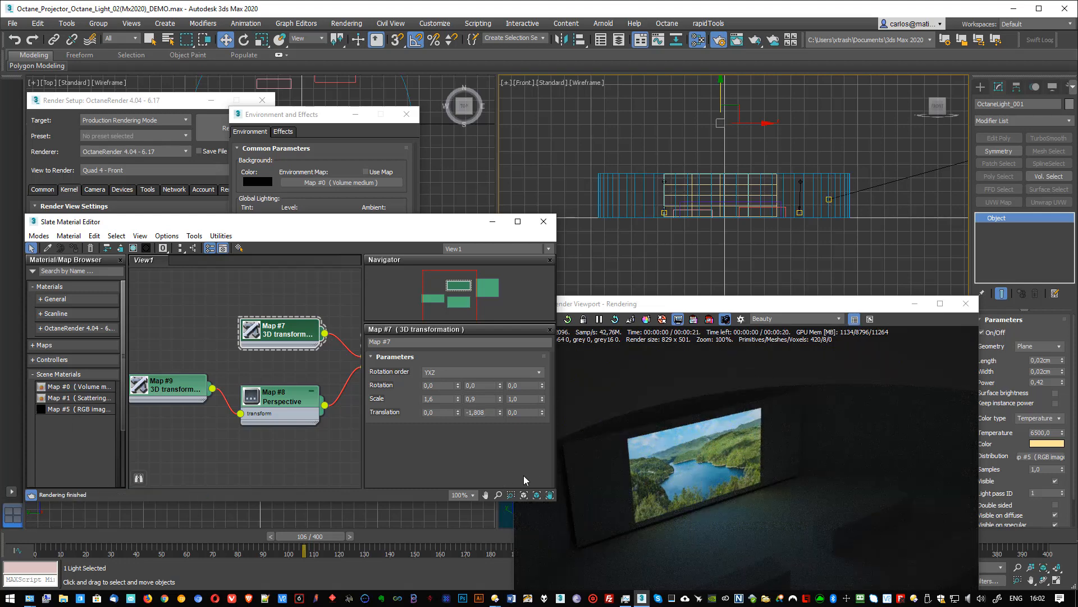
# - Clone the screen plane as a copy while rotating it perpendicular to the original in the top view
pyautogui.moveTo(706, 229); pyautogui.dragTo(724, 217, button='middle')
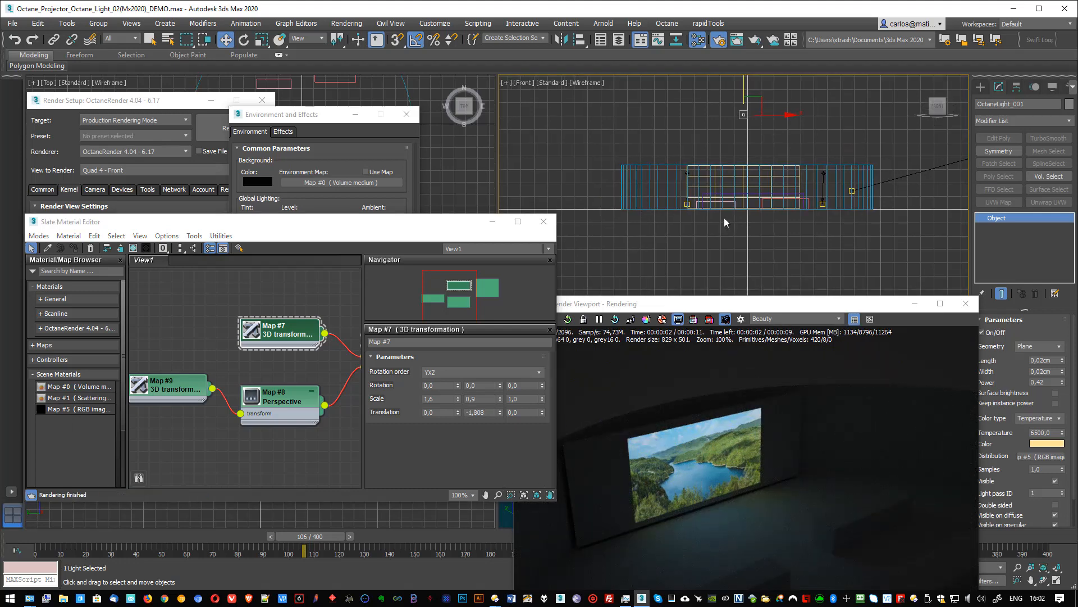
pyautogui.press('t')
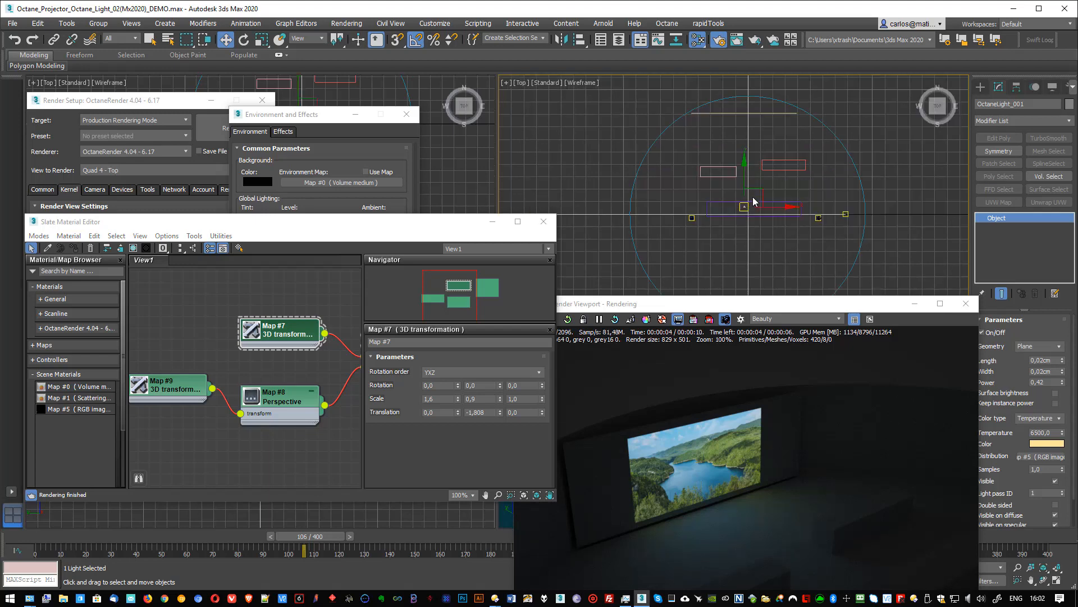
pyautogui.click(758, 113)
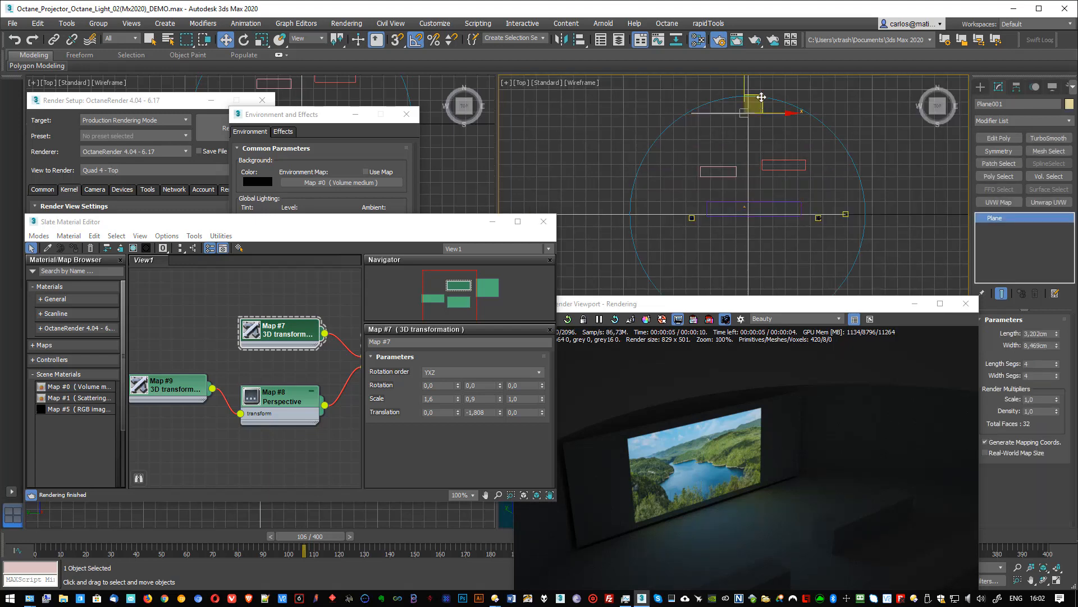
pyautogui.press('r')
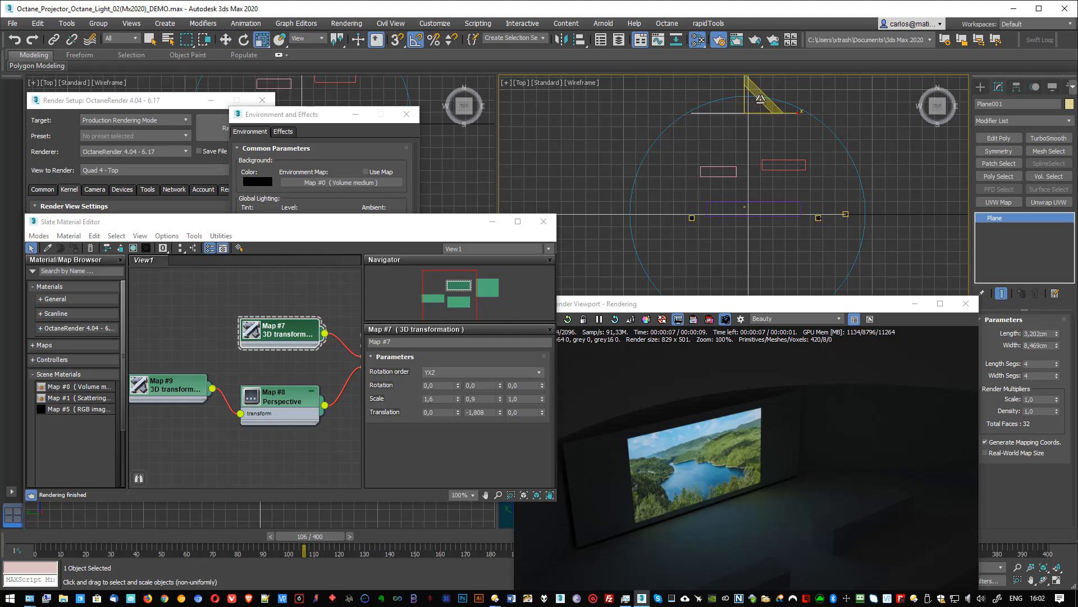
pyautogui.press('e')
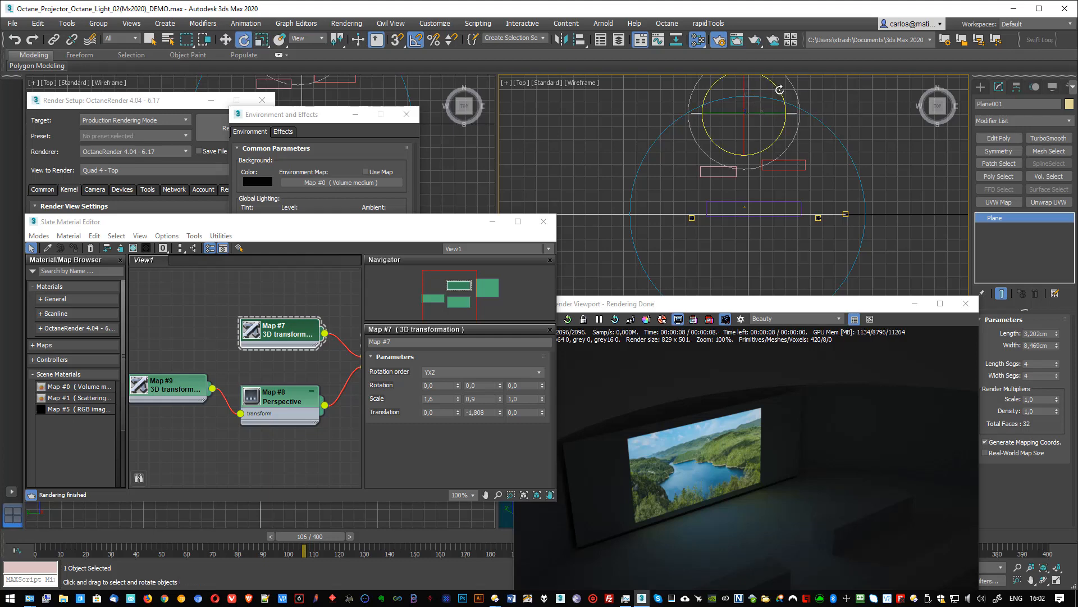
pyautogui.keyDown('shift'); pyautogui.moveTo(779, 90); pyautogui.dragTo(791, 110); pyautogui.keyUp('shift')
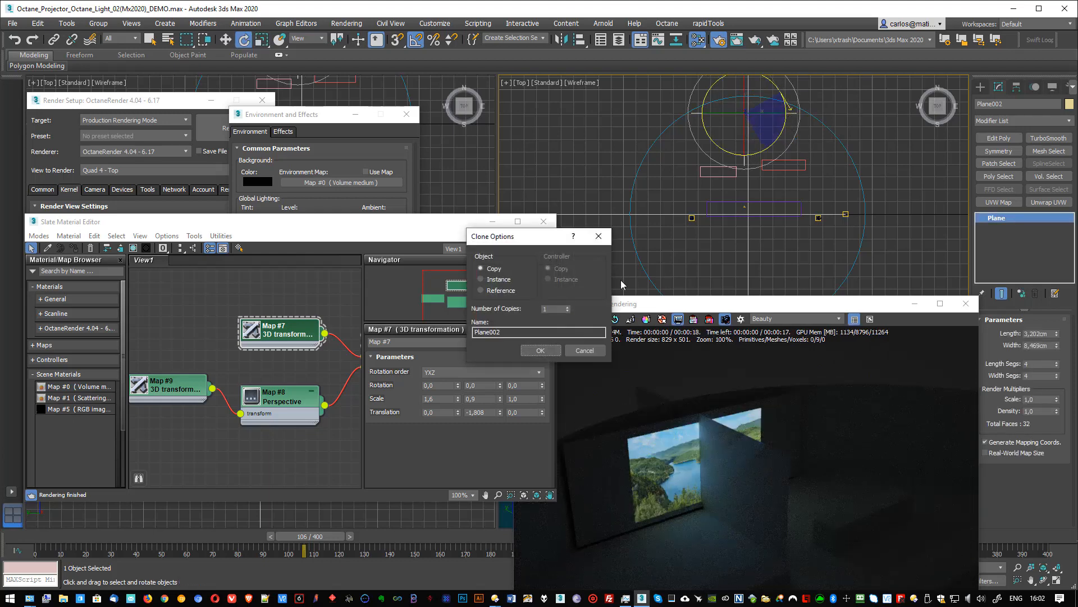
pyautogui.click(540, 350)
# - Move the rotated plane copy to the right end of the screen so the two planes form a corner
pyautogui.write('x')
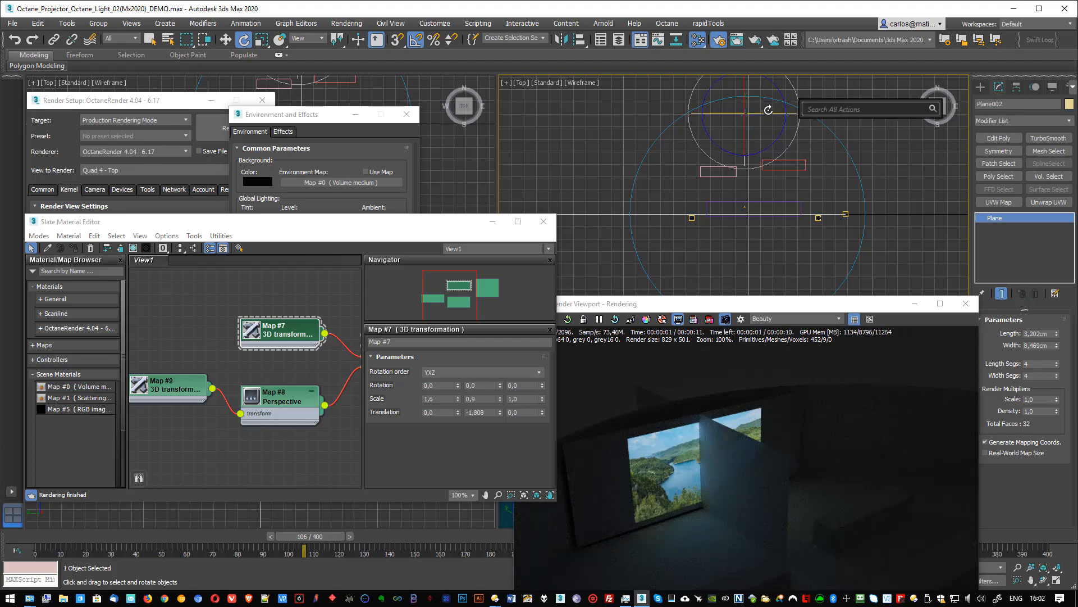
pyautogui.write('w')
pyautogui.press('Escape')
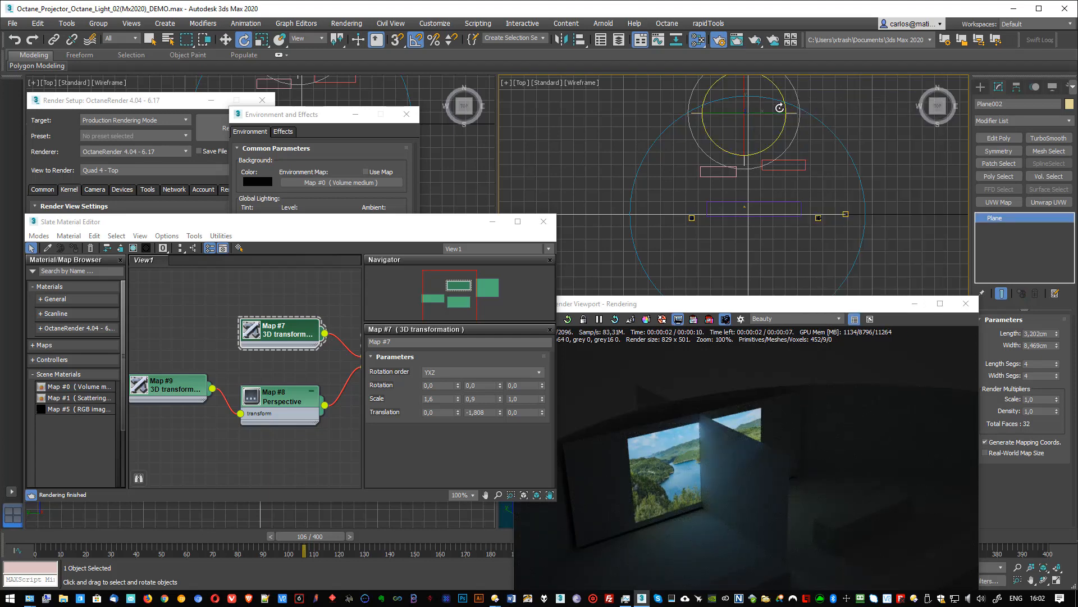
pyautogui.press('w')
pyautogui.moveTo(763, 117); pyautogui.dragTo(815, 152)
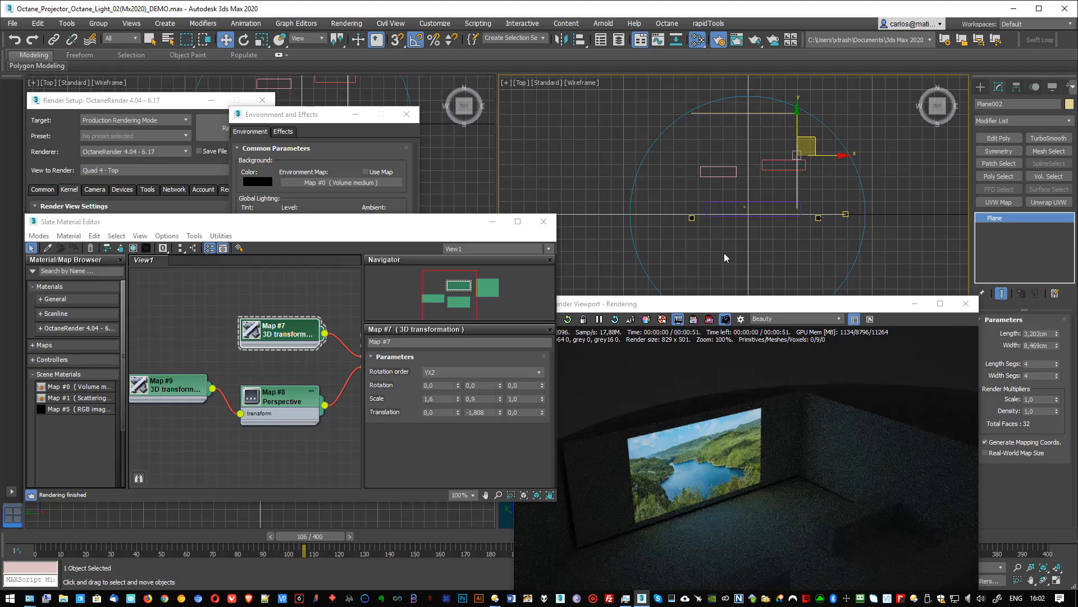
# - Rotate the OctaneLight to 90° on Z and move it back toward X -3,384 cm to project onto the side plane
pyautogui.click(744, 207)
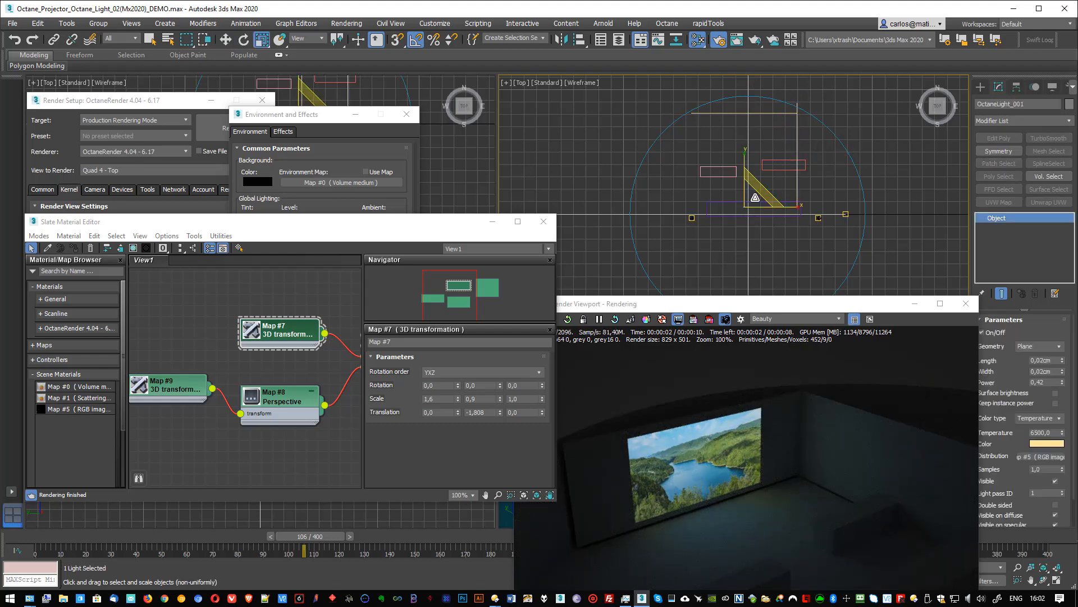
pyautogui.press('e')
pyautogui.moveTo(767, 181); pyautogui.dragTo(800, 218)
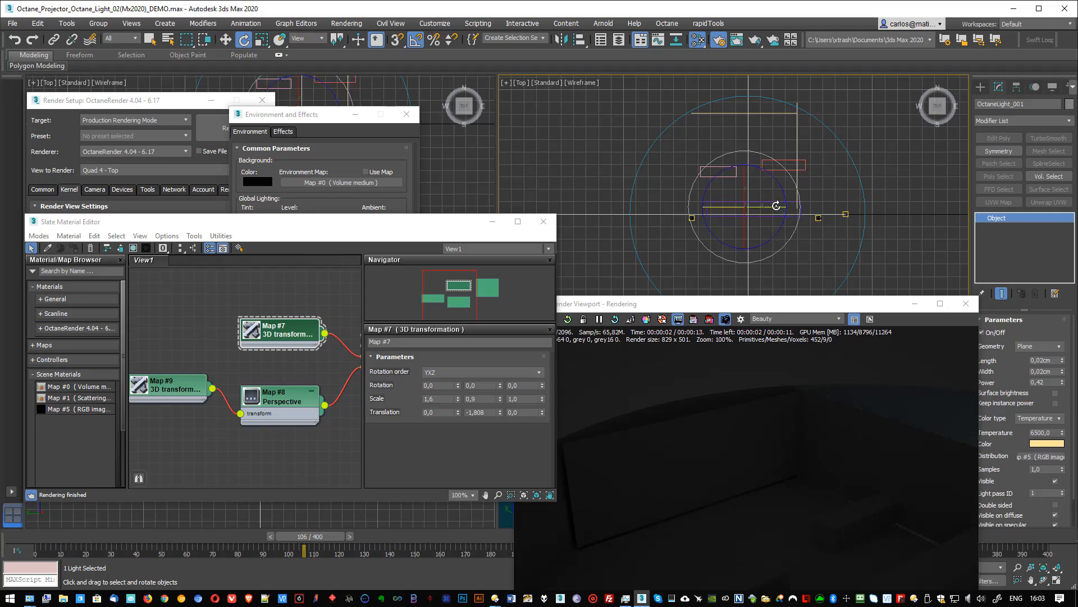
pyautogui.moveTo(767, 308); pyautogui.dragTo(764, 251)
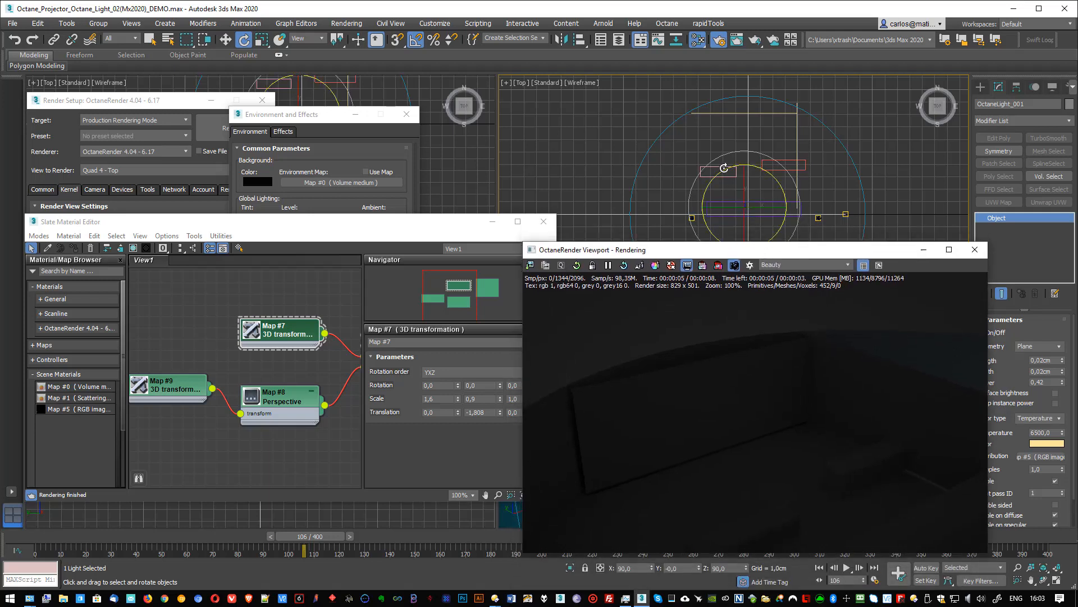
pyautogui.scroll(-3, 723, 168)
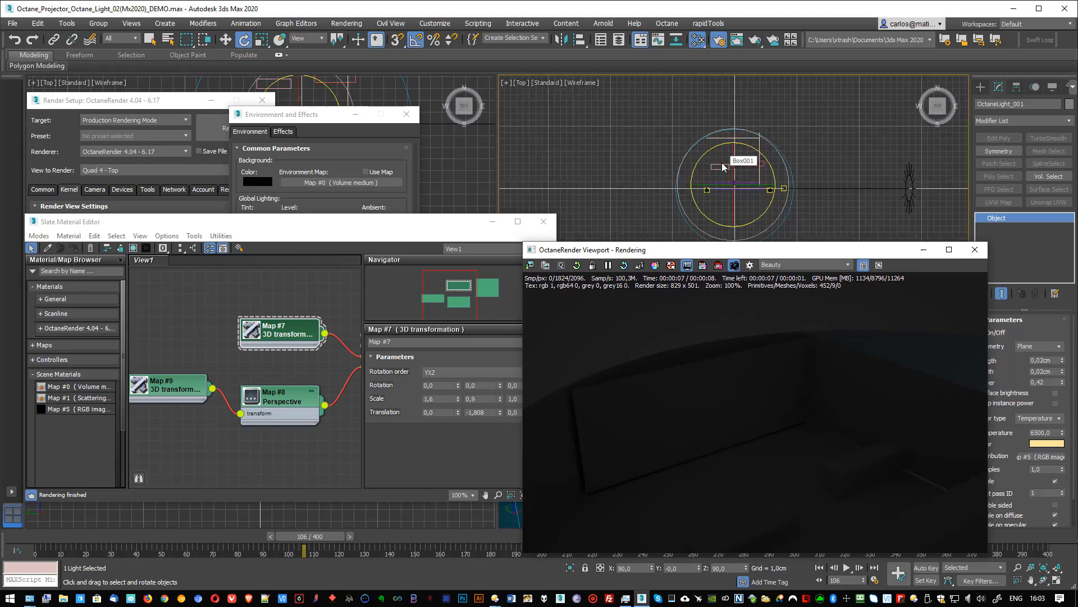
pyautogui.press('w')
pyautogui.moveTo(762, 186); pyautogui.dragTo(710, 132)
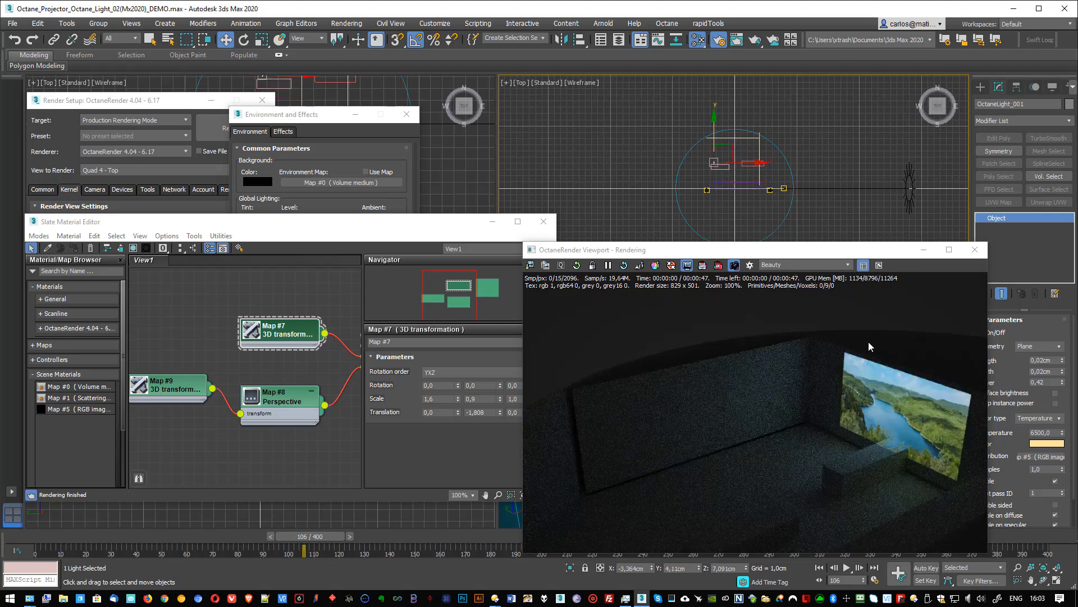
# - Rotate the OctaneLight back toward the main screen, to 165° on Z
pyautogui.press('e')
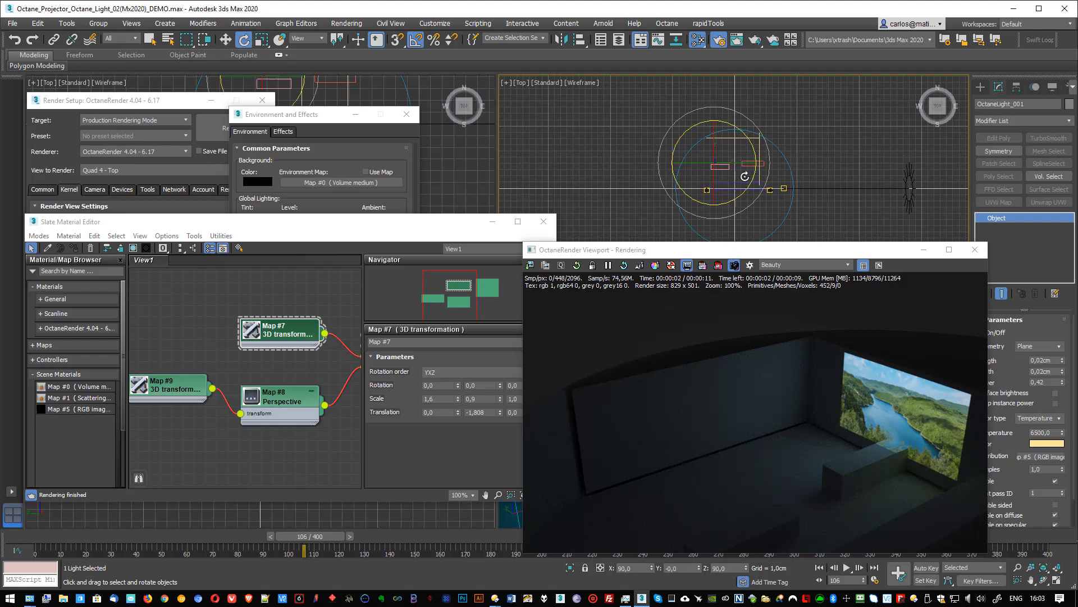
pyautogui.moveTo(748, 190); pyautogui.dragTo(759, 145)
pyautogui.click(747, 165)
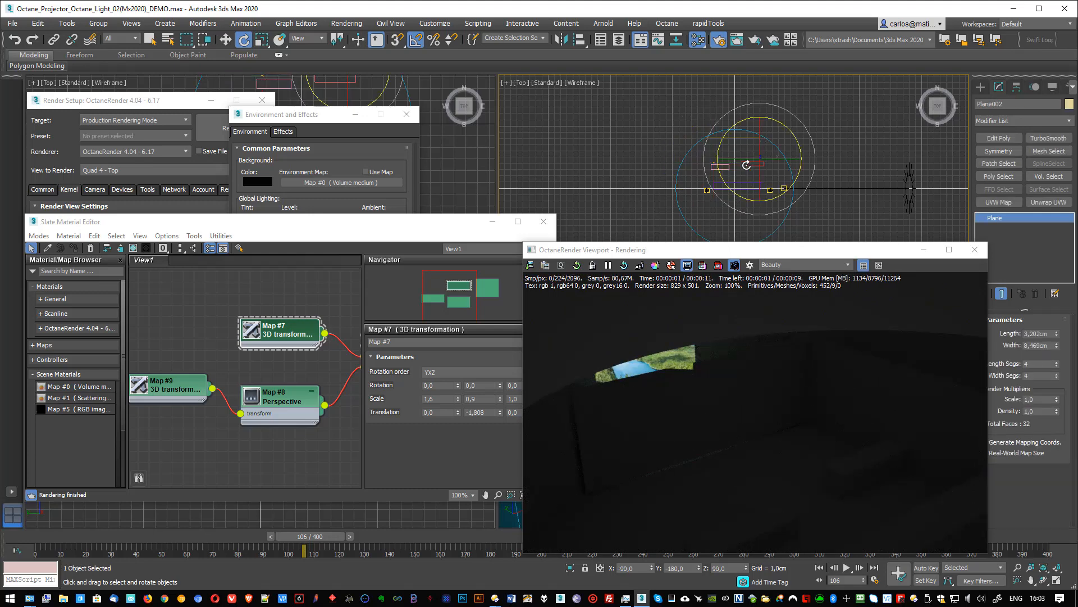
pyautogui.click(717, 162)
pyautogui.press('r')
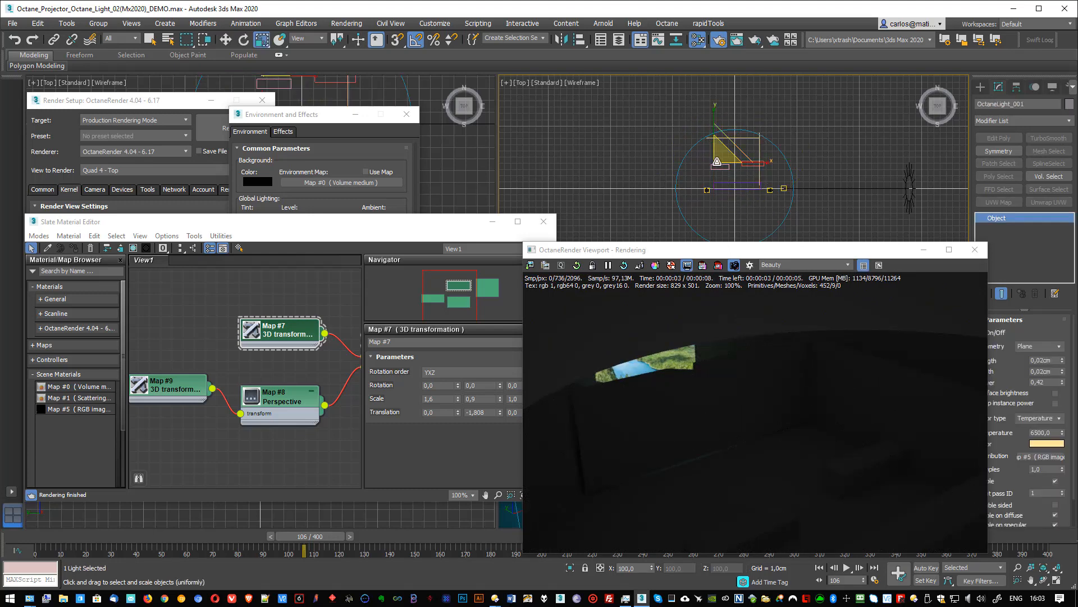
pyautogui.press('e')
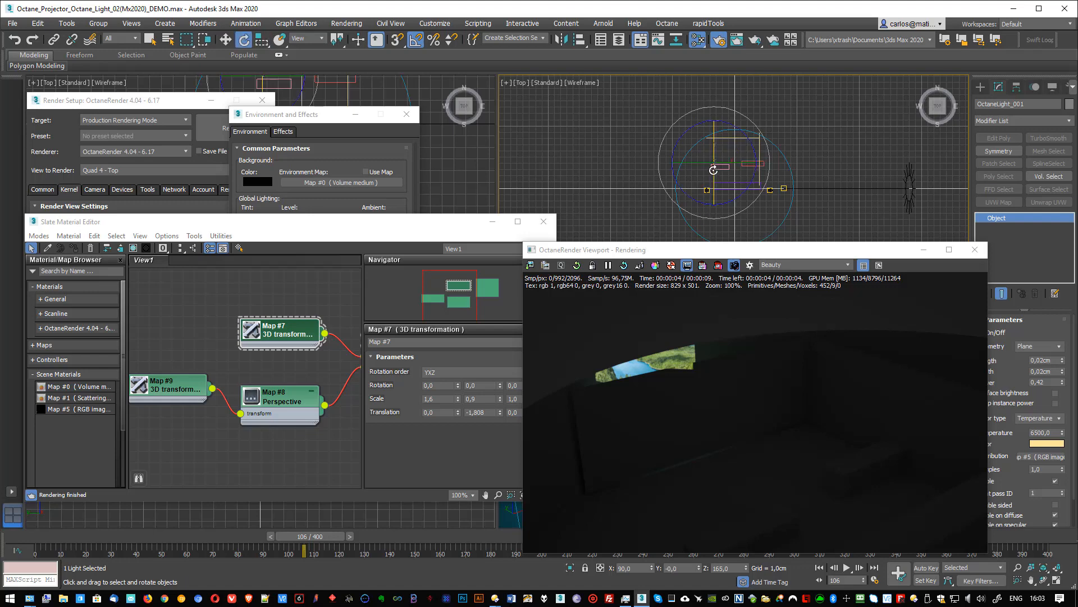
# - Set the Y translation of the RGB image's 3D transformation to 0
pyautogui.click(488, 411)
pyautogui.write('0')
pyautogui.press('Return')
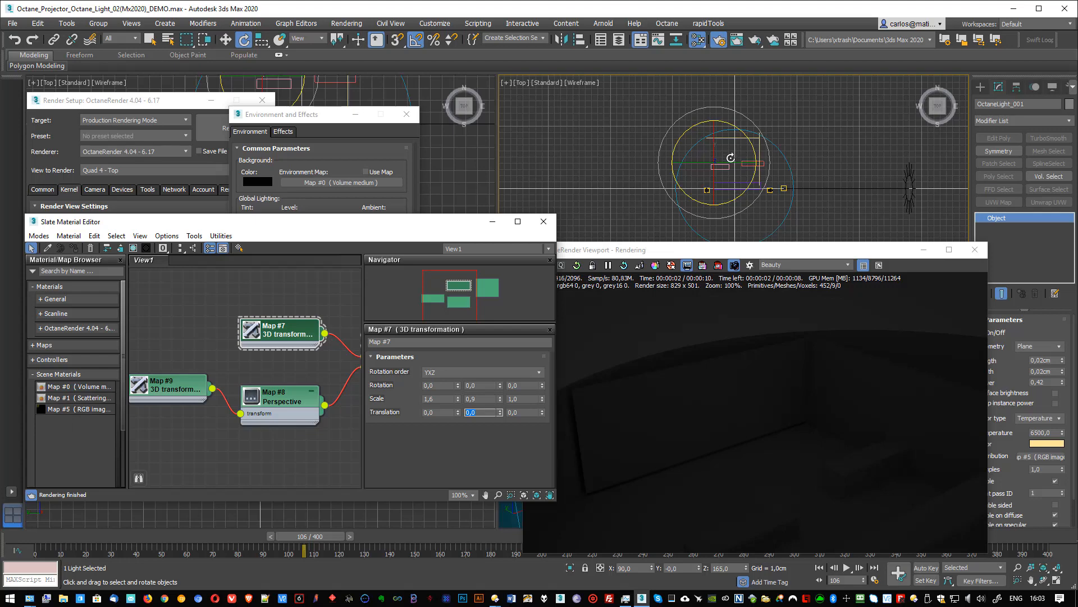
# - Center the OctaneLight at about X -0,023 cm and Y 4,101 cm, and lower it to about Z 1,728 cm
pyautogui.moveTo(736, 150); pyautogui.dragTo(741, 148, button='middle')
pyautogui.press('w')
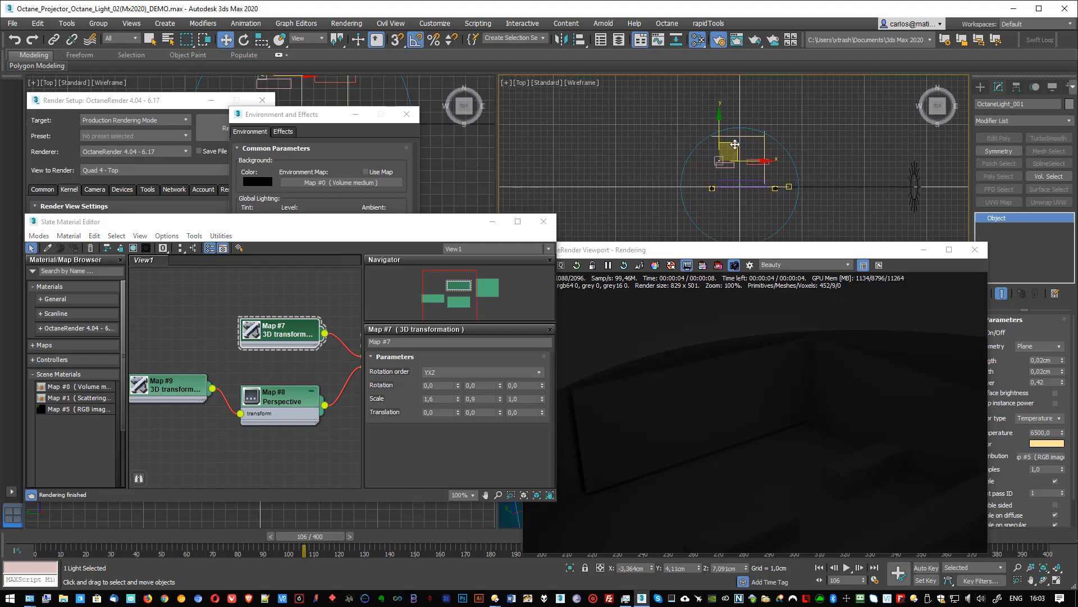
pyautogui.moveTo(753, 152); pyautogui.dragTo(762, 137)
pyautogui.click(765, 133)
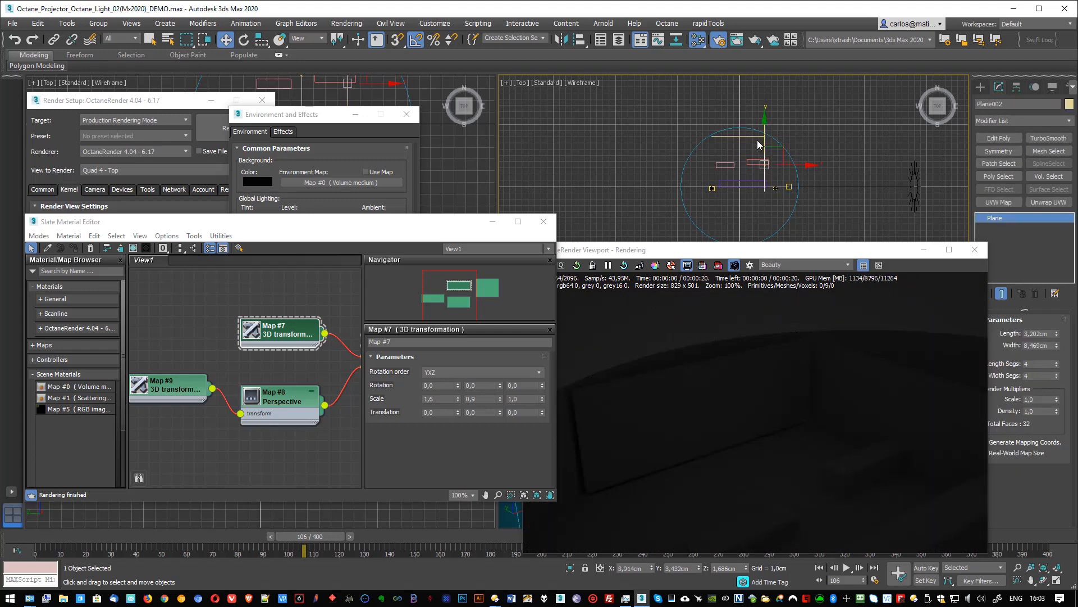
pyautogui.click(742, 161)
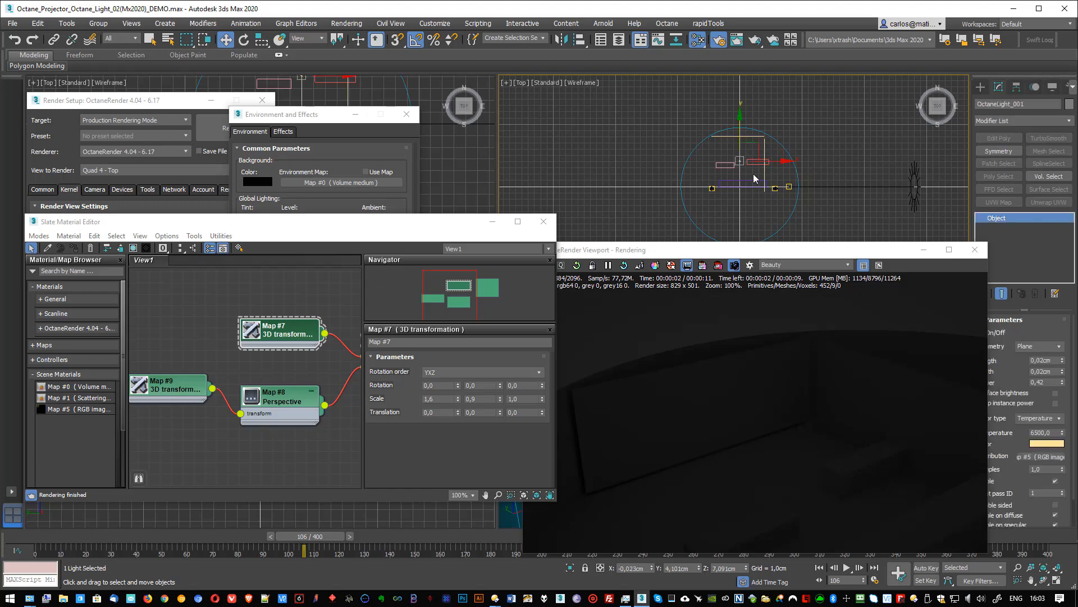
pyautogui.press('f')
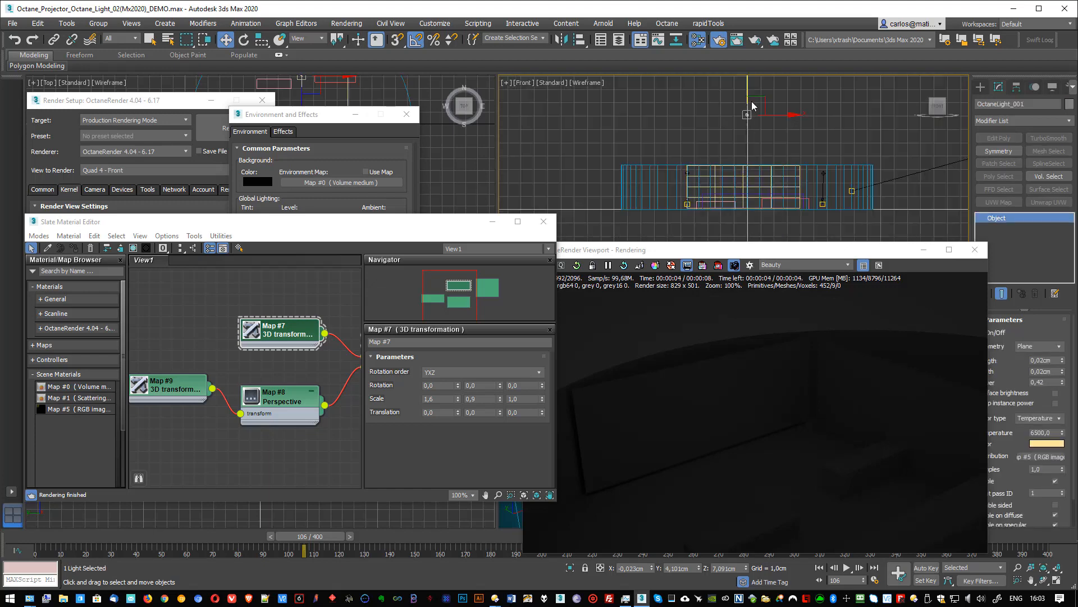
pyautogui.moveTo(748, 84); pyautogui.dragTo(747, 155)
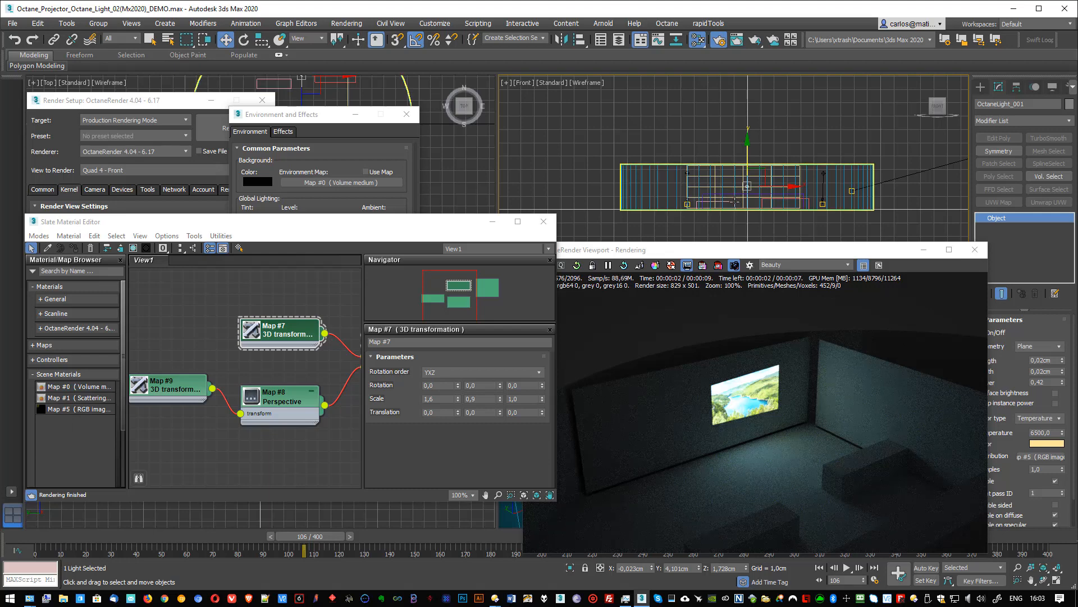
# - Turn the light to 90° on Z to project onto the side plane, and rotate it to -180° to face the main screen
pyautogui.press('t')
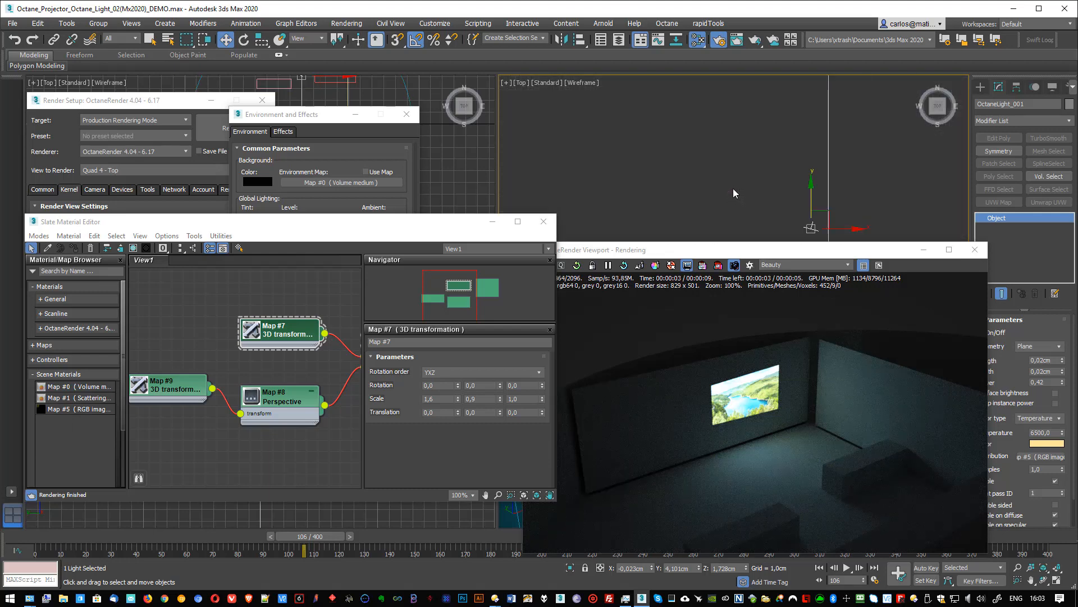
pyautogui.moveTo(733, 189); pyautogui.dragTo(678, 148, button='middle')
pyautogui.press('r')
pyautogui.press('e')
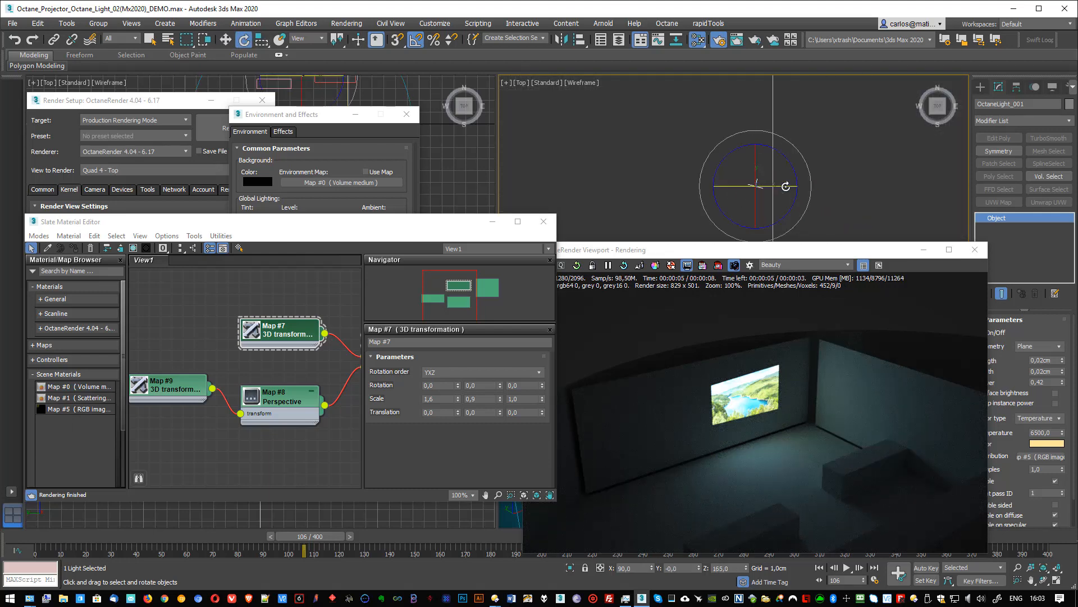
pyautogui.moveTo(793, 204); pyautogui.dragTo(786, 250)
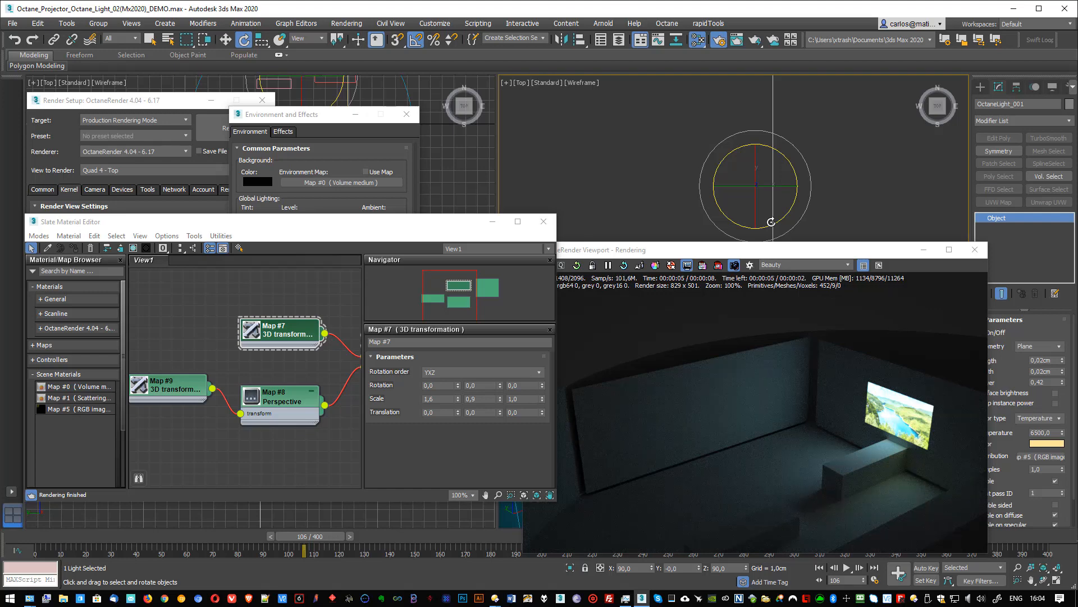
pyautogui.moveTo(719, 162); pyautogui.dragTo(783, 154)
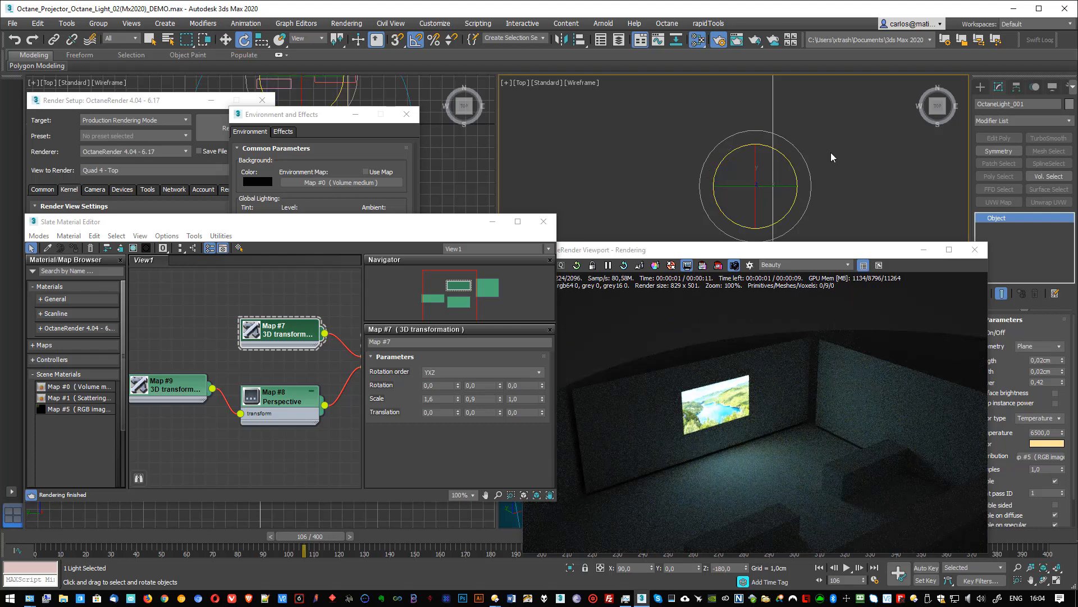
pyautogui.scroll(-5, 790, 209)
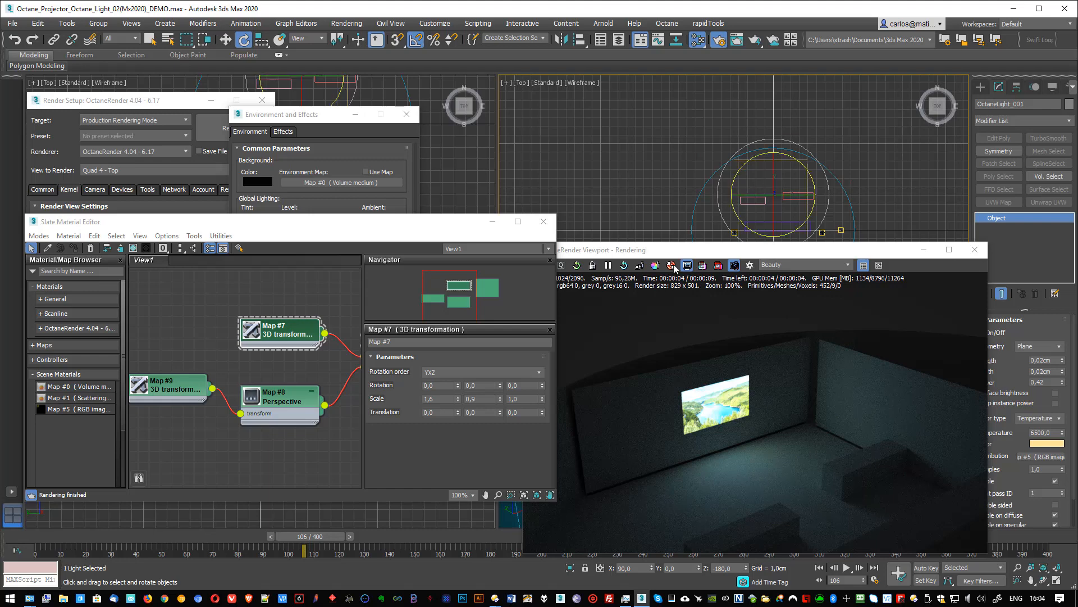
# - Close the Slate Material Editor and Environment and Effects windows, and disable nonlinear tone mapping in the render setup's Octane imager settings
pyautogui.click(543, 221)
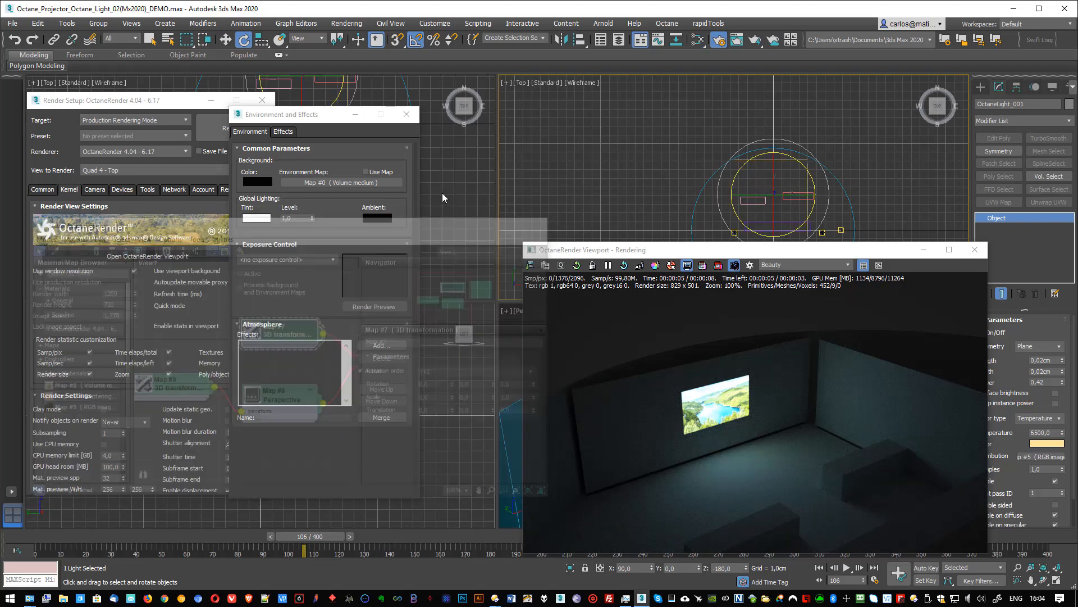
pyautogui.click(406, 114)
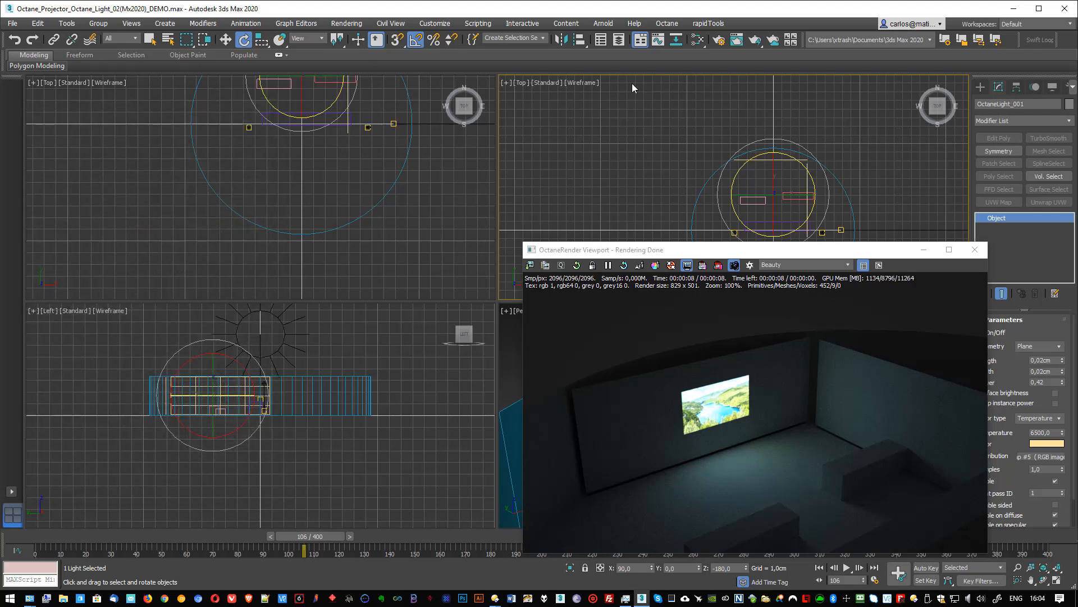
pyautogui.click(719, 41)
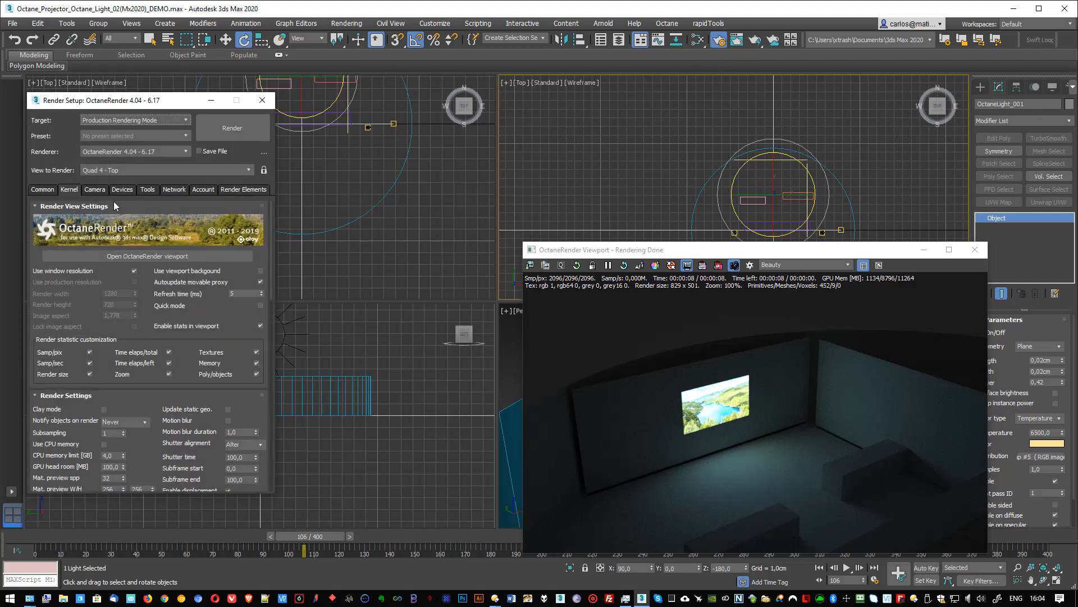
pyautogui.click(95, 189)
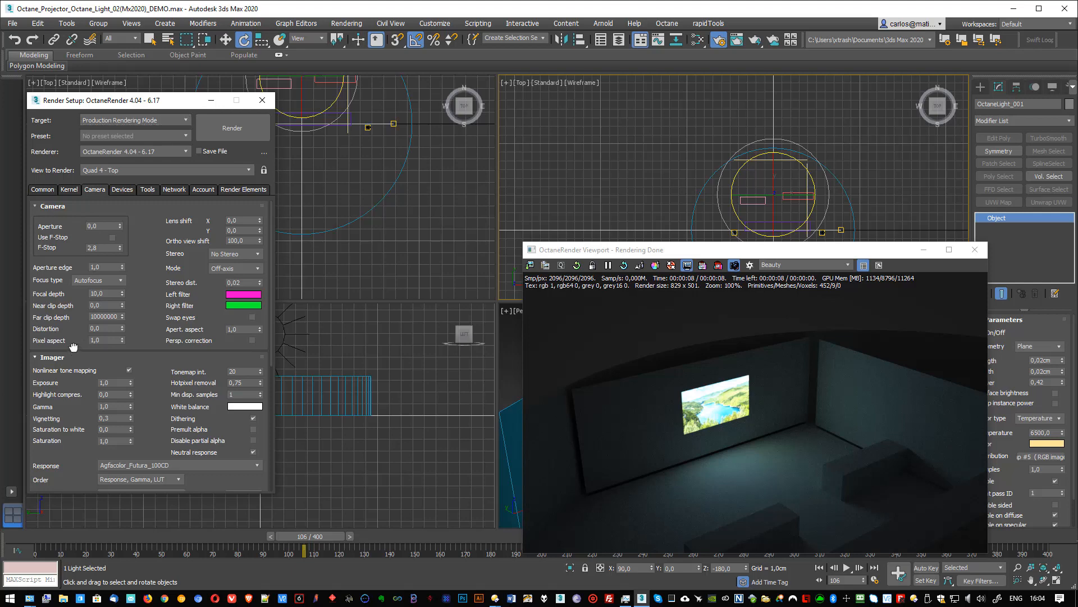
pyautogui.scroll(-2, 73, 346)
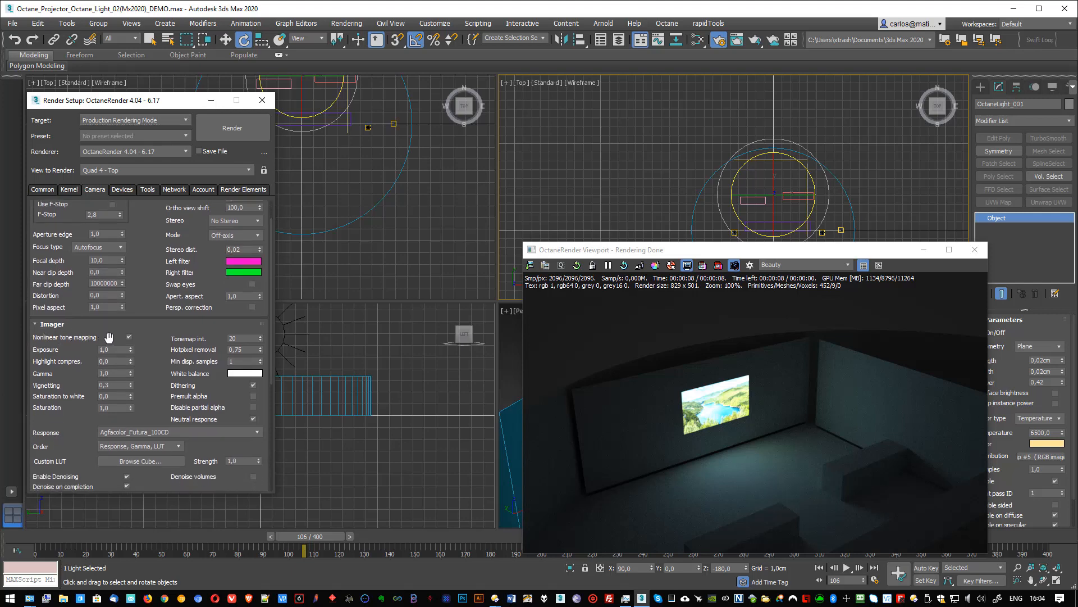
pyautogui.click(129, 337)
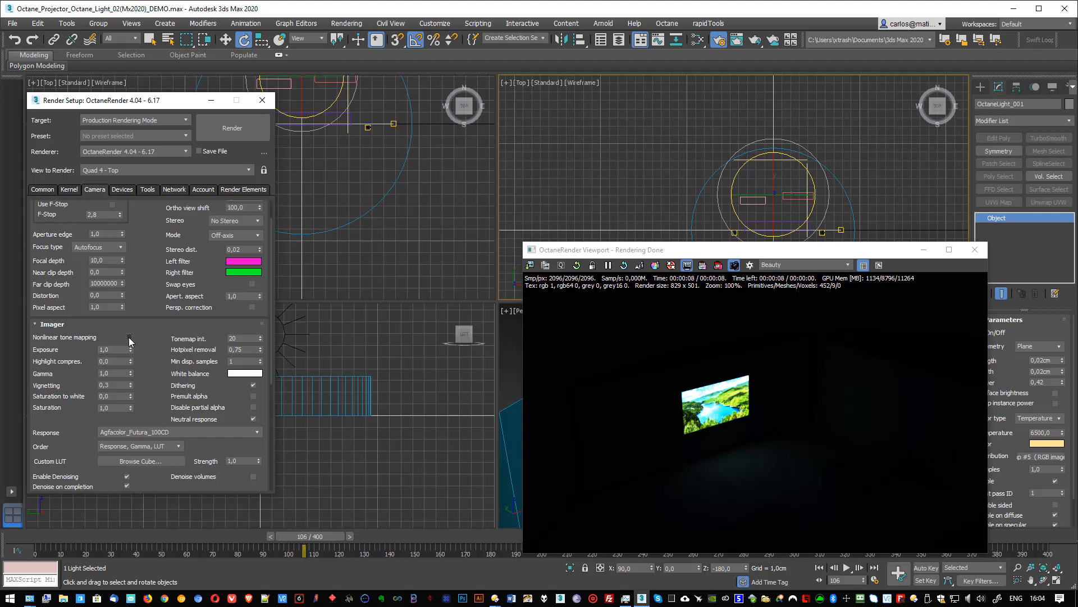
# - Enable nonlinear tone mapping in the imager settings, move the render window off the perspective view, and frame the projected image closely
pyautogui.click(128, 337)
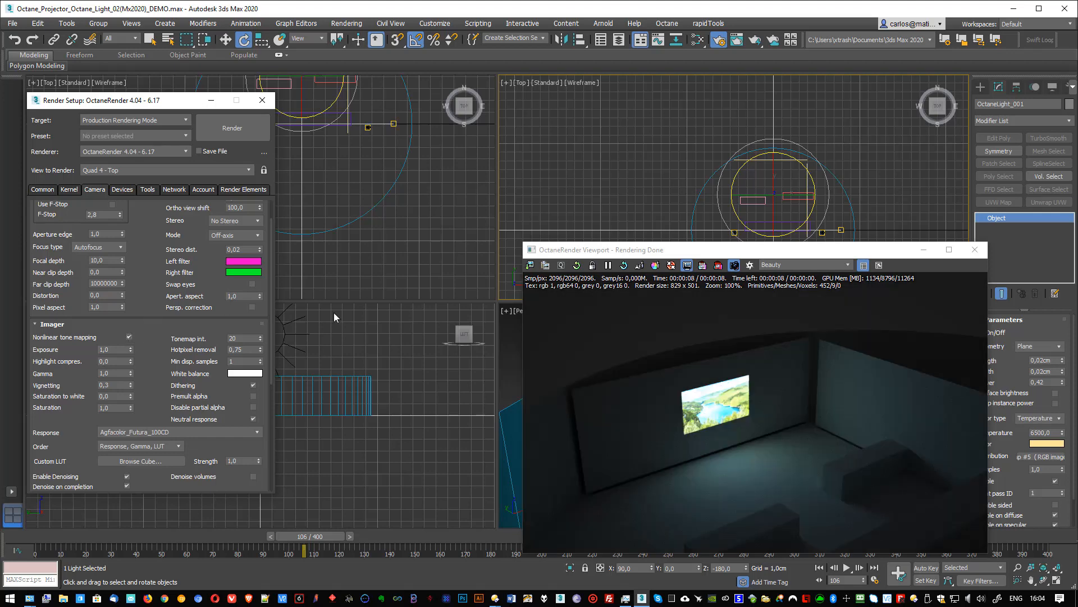
pyautogui.moveTo(739, 254); pyautogui.dragTo(281, 181)
pyautogui.scroll(5, 658, 418)
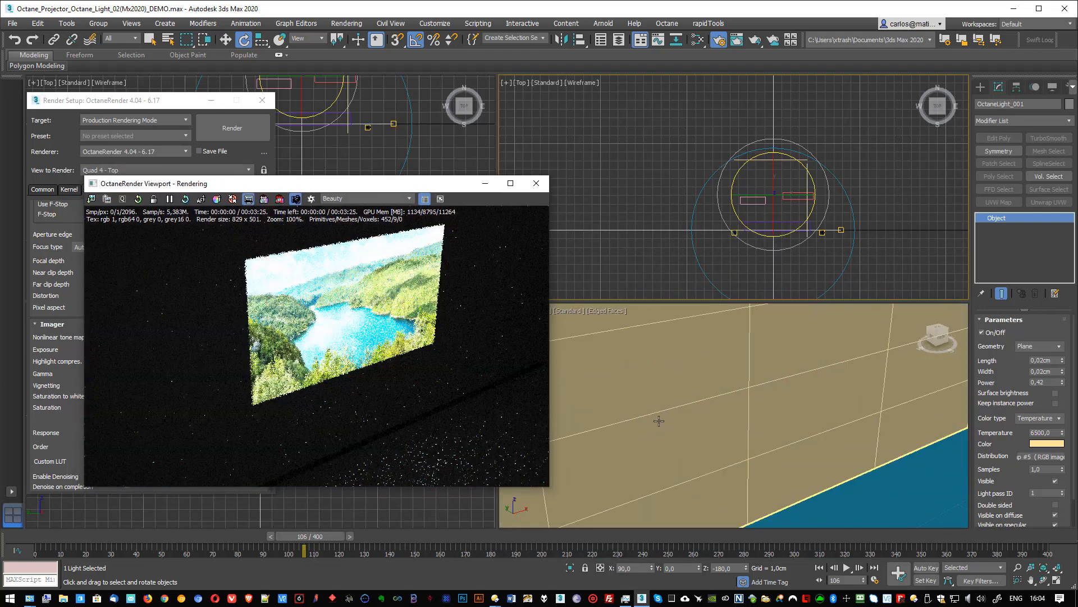
pyautogui.scroll(2, 706, 420)
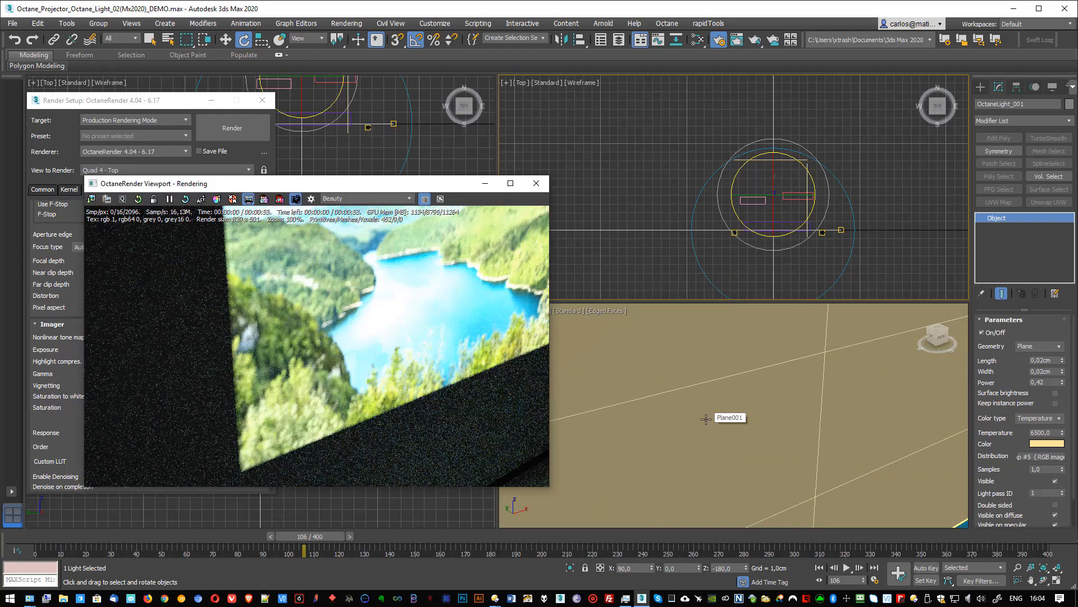
# - Set the OctaneLight's length and width to 0,005 cm
pyautogui.click(779, 212)
pyautogui.rightClick(777, 193)
pyautogui.click(759, 204)
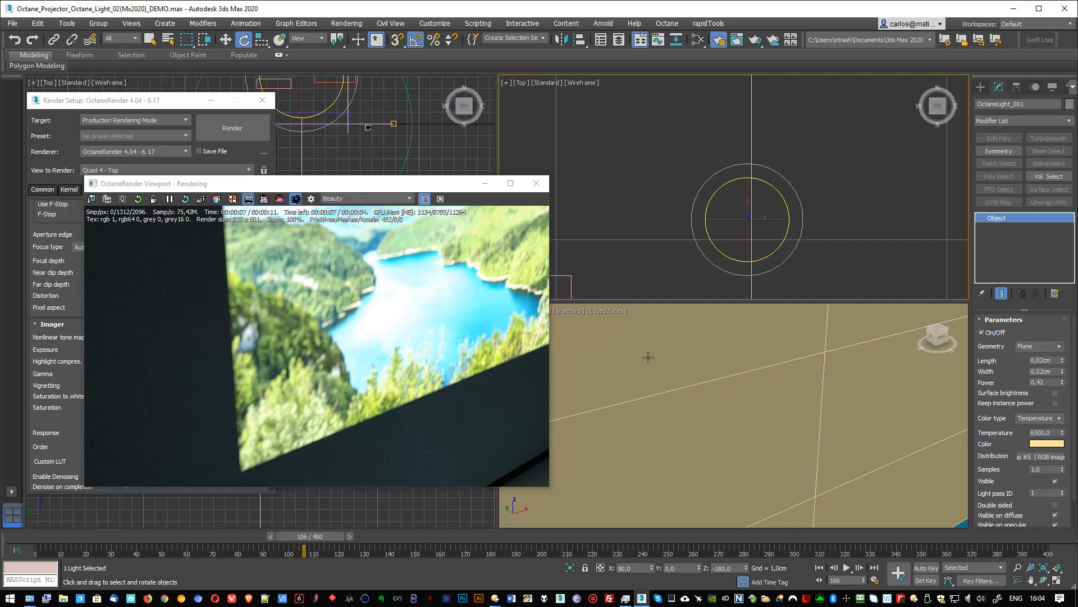
pyautogui.click(1041, 361)
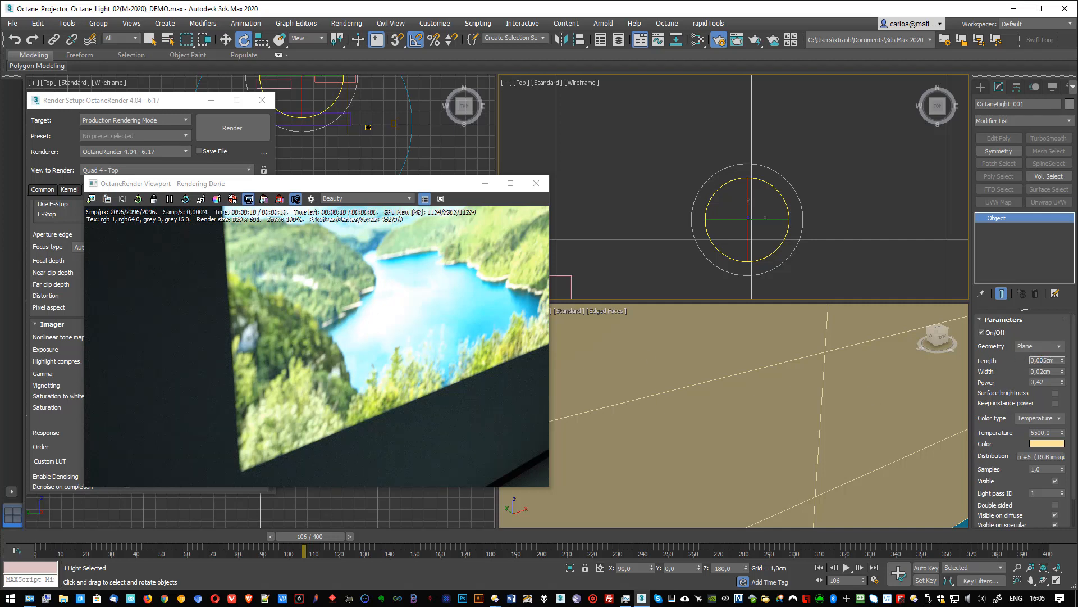
pyautogui.press('Tab')
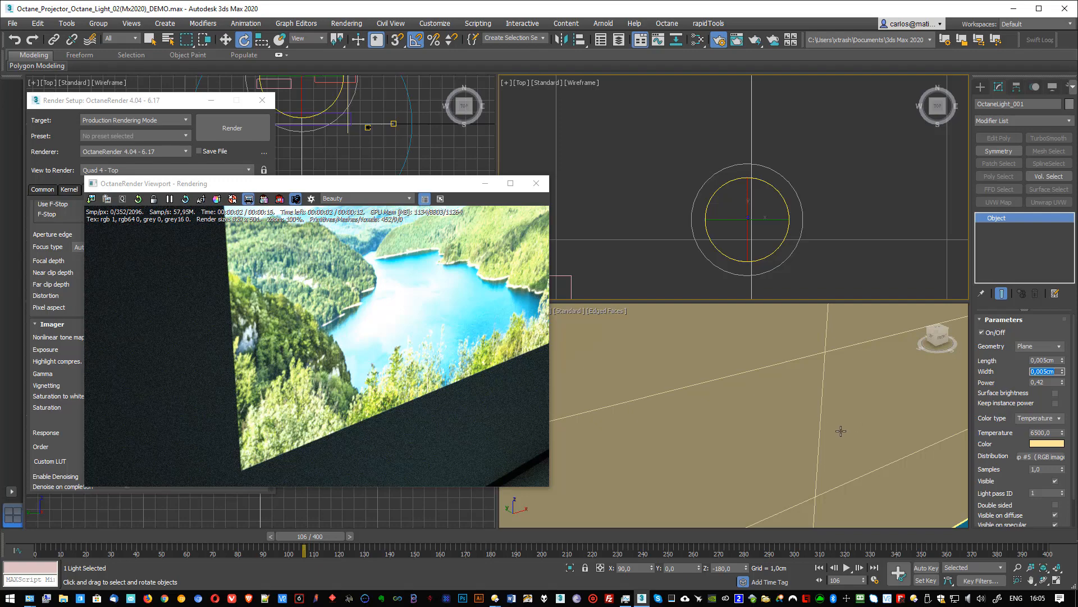
# - Raise the OctaneLight's power to 0,55 with the whole projection screen framed in the perspective view
pyautogui.scroll(-5, 841, 431)
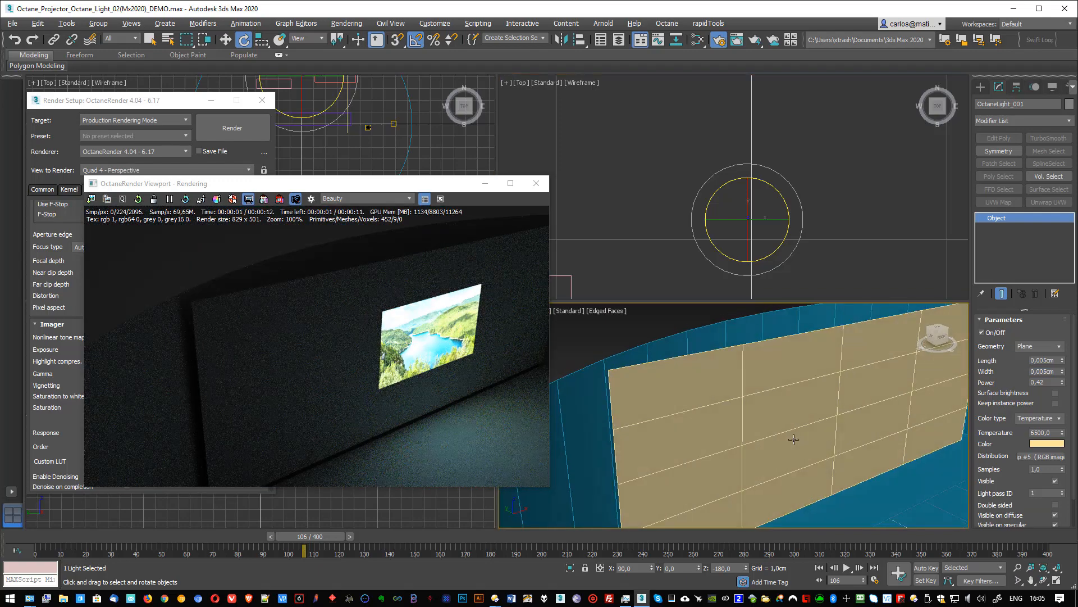
pyautogui.scroll(-1, 794, 439)
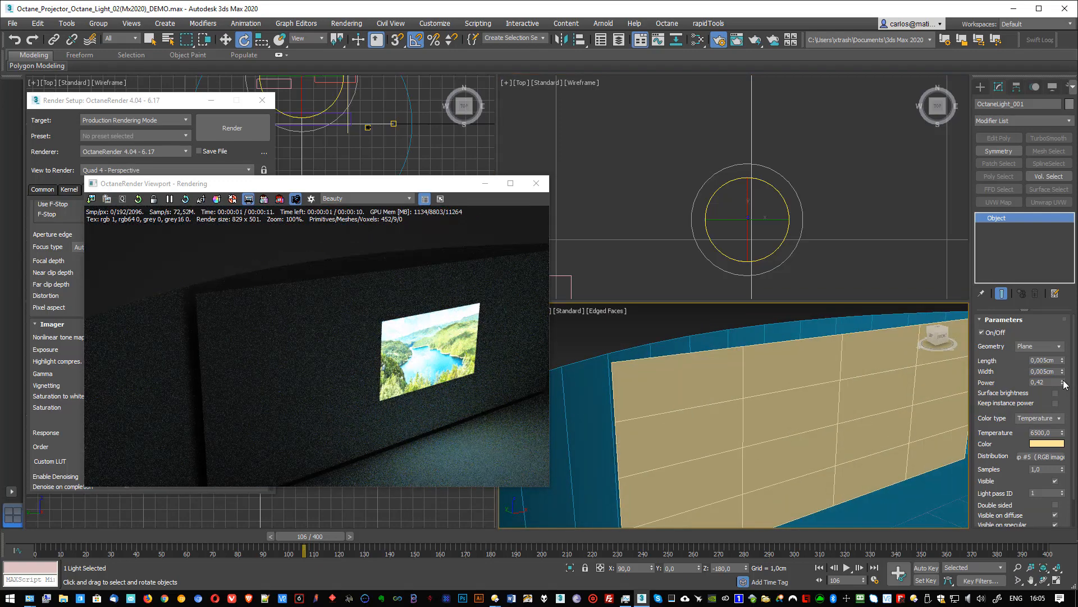
pyautogui.moveTo(1062, 382)
pyautogui.mouseDown()
pyautogui.moveTo(1064, 395)
pyautogui.moveTo(1065, 373)
pyautogui.mouseUp()
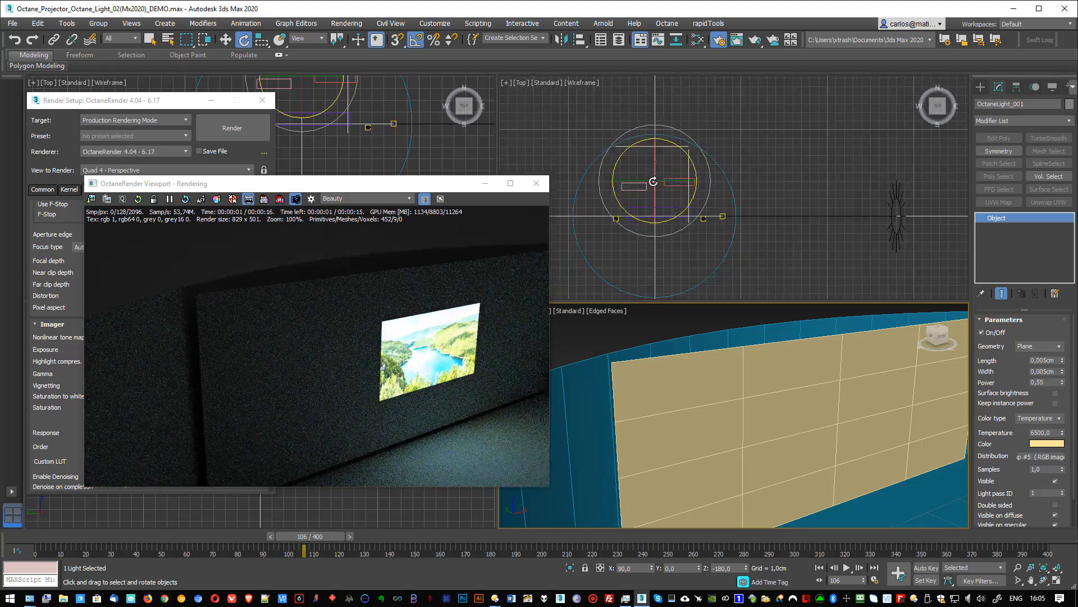
# - Change the upper Top viewport to a Front view and select the OctaneDayLight there
pyautogui.click(898, 224)
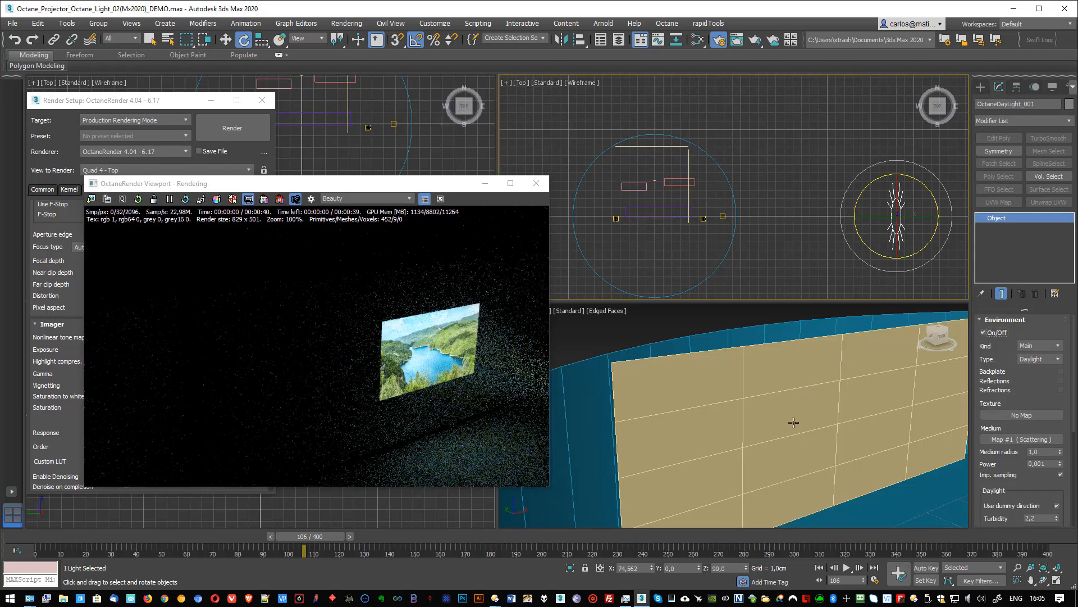
pyautogui.moveTo(862, 419); pyautogui.dragTo(707, 343, button='middle')
pyautogui.scroll(-3, 765, 393)
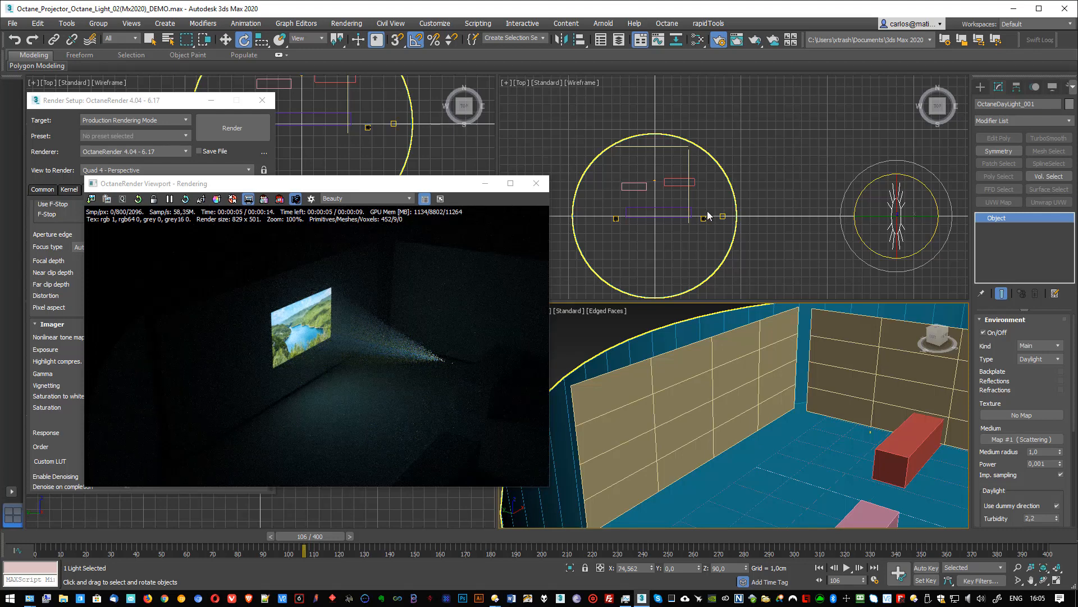
pyautogui.click(808, 184)
pyautogui.press('f')
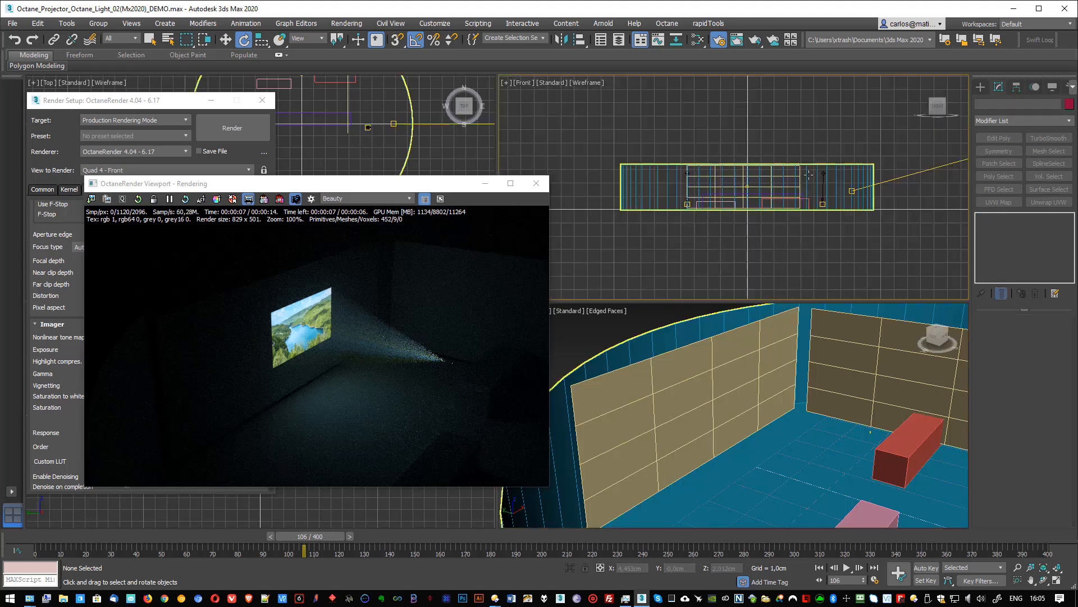
pyautogui.moveTo(871, 162); pyautogui.dragTo(704, 177, button='middle')
pyautogui.scroll(-2, 759, 171)
pyautogui.scroll(-1, 759, 171)
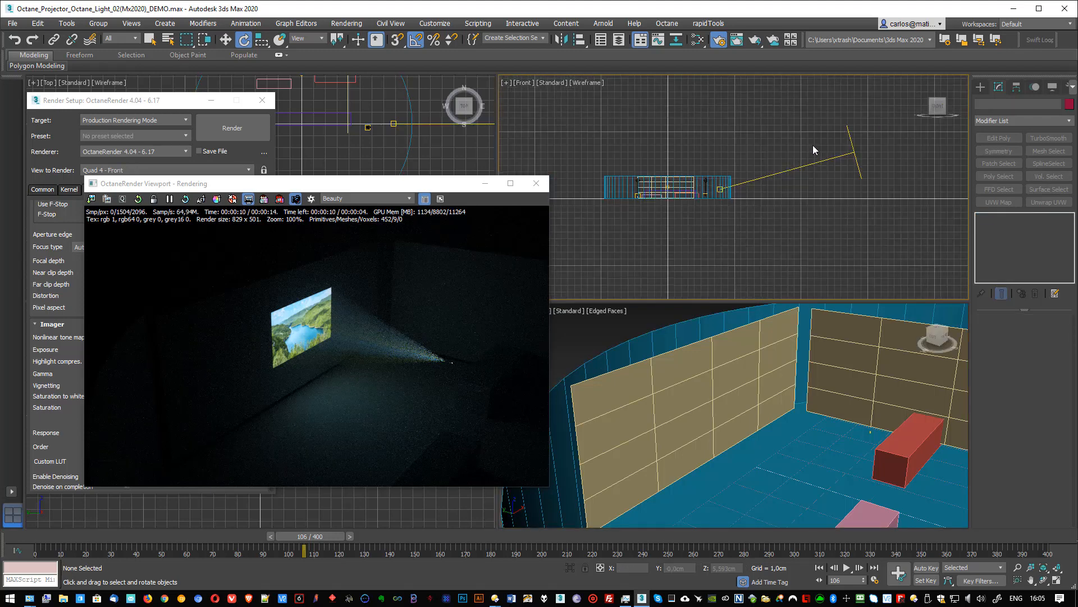
pyautogui.click(866, 186)
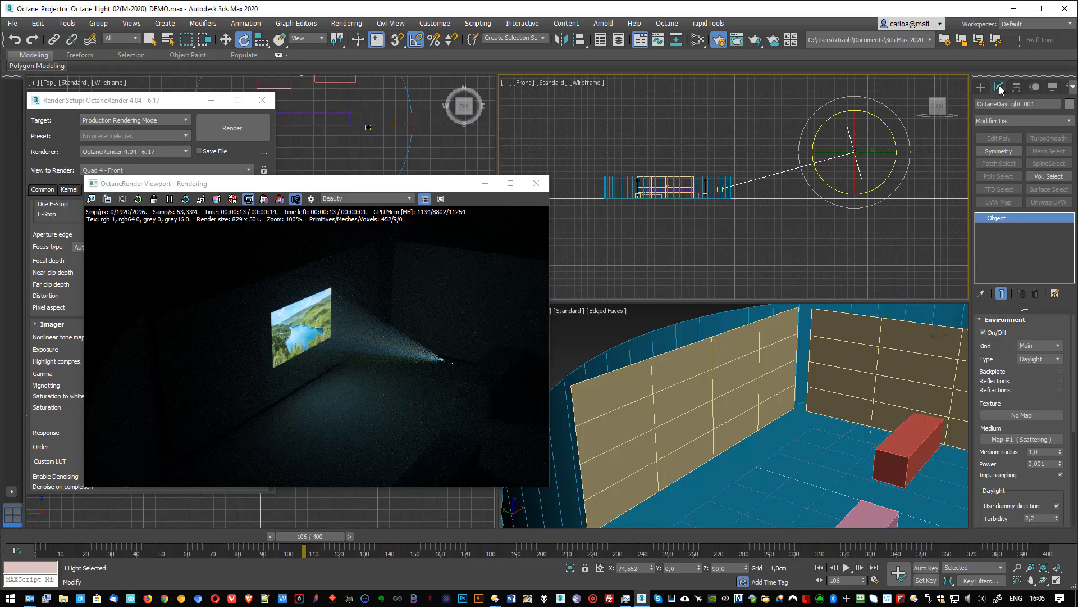
# - Lower the OctaneDayLight below the room's floor level to about Z -5,765 cm
pyautogui.click(981, 86)
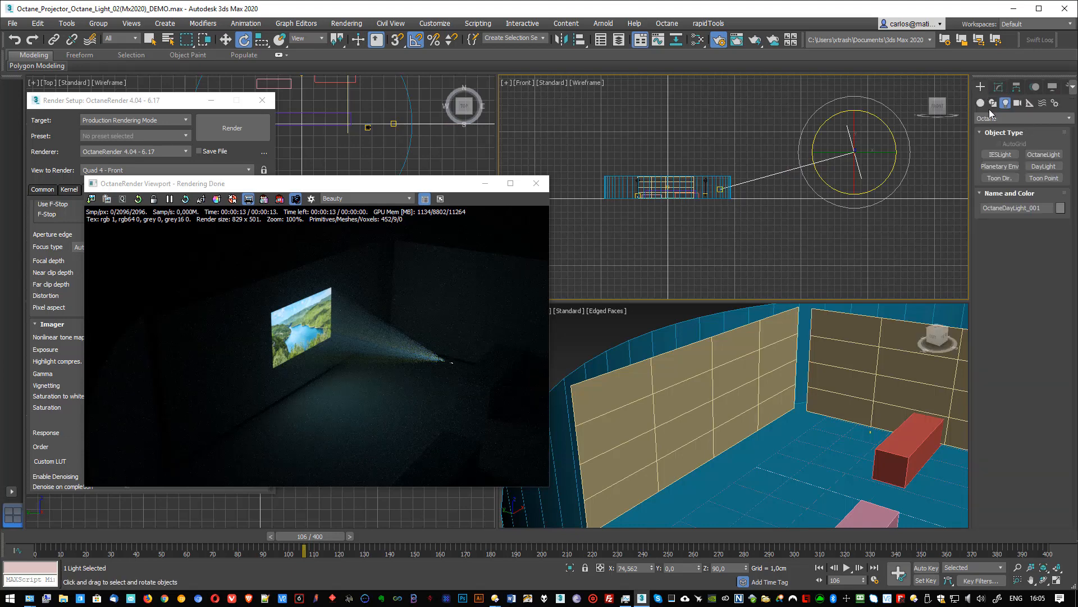
pyautogui.click(996, 117)
pyautogui.click(1004, 108)
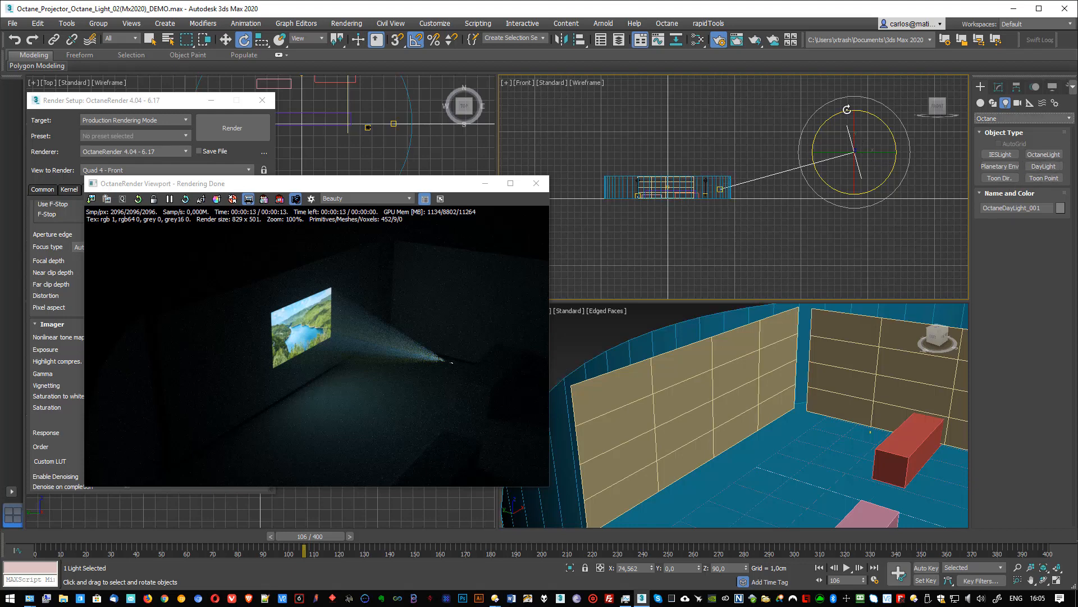
pyautogui.rightClick(860, 133)
pyautogui.click(868, 143)
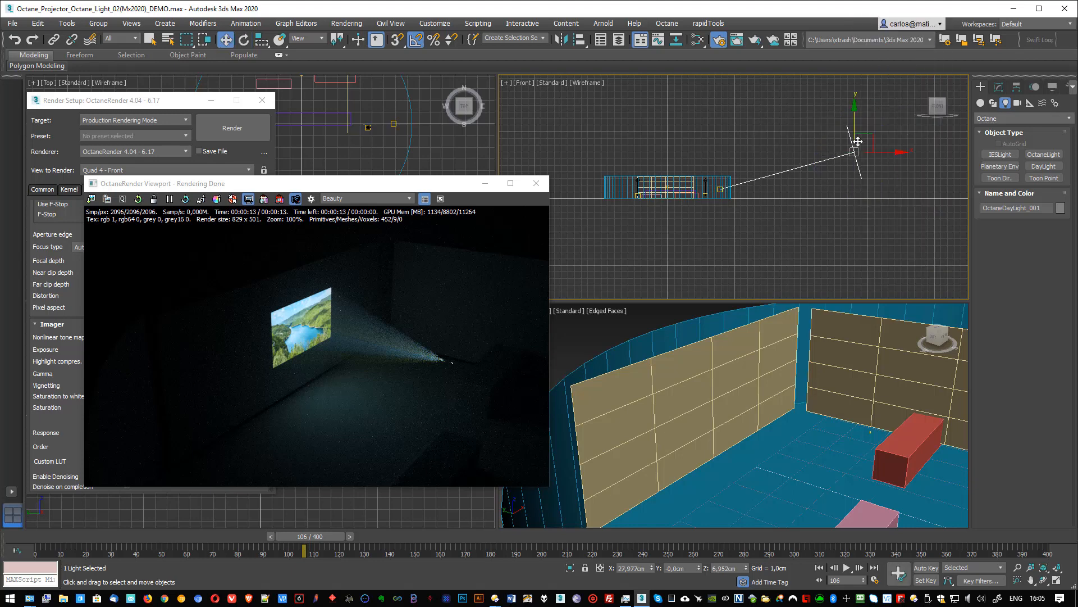
pyautogui.press('x')
pyautogui.press('Escape')
pyautogui.moveTo(854, 111); pyautogui.dragTo(855, 208)
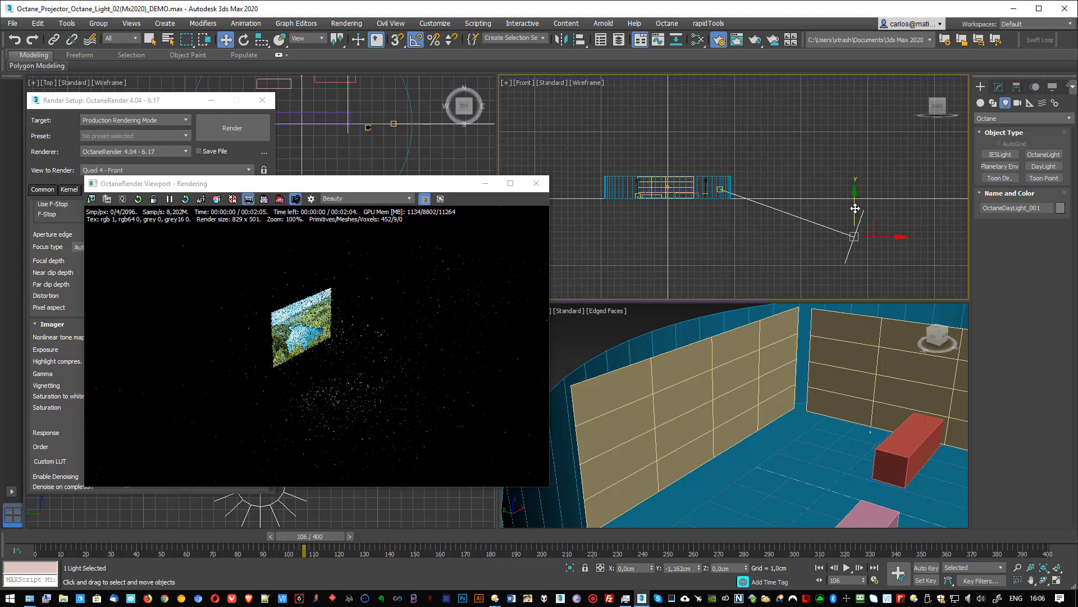
# - Increase the OctaneDayLight's environment power to about 0,571
pyautogui.click(999, 87)
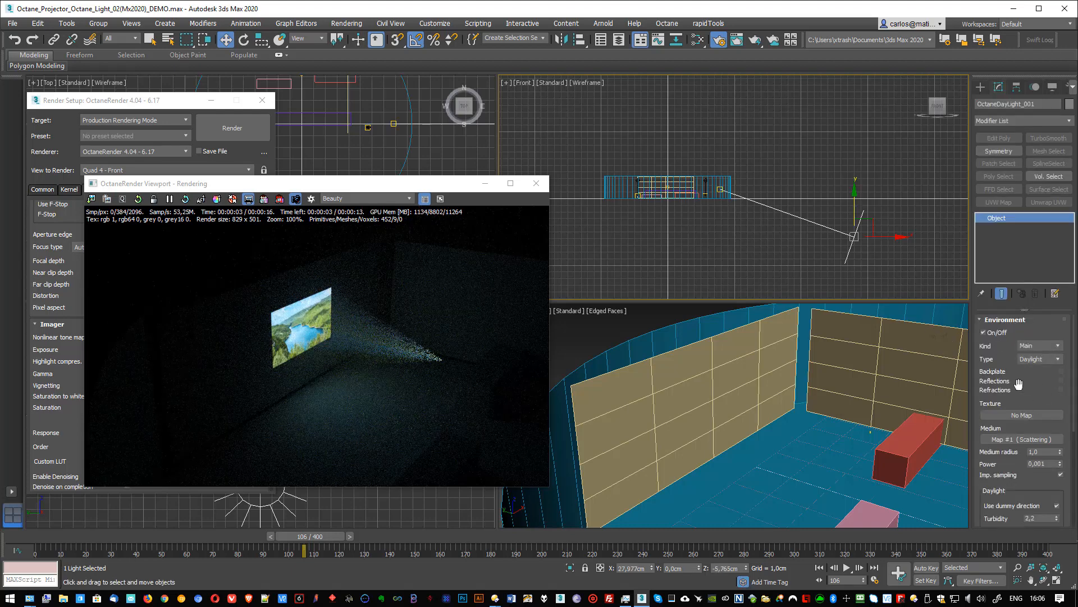
pyautogui.scroll(-3, 1019, 388)
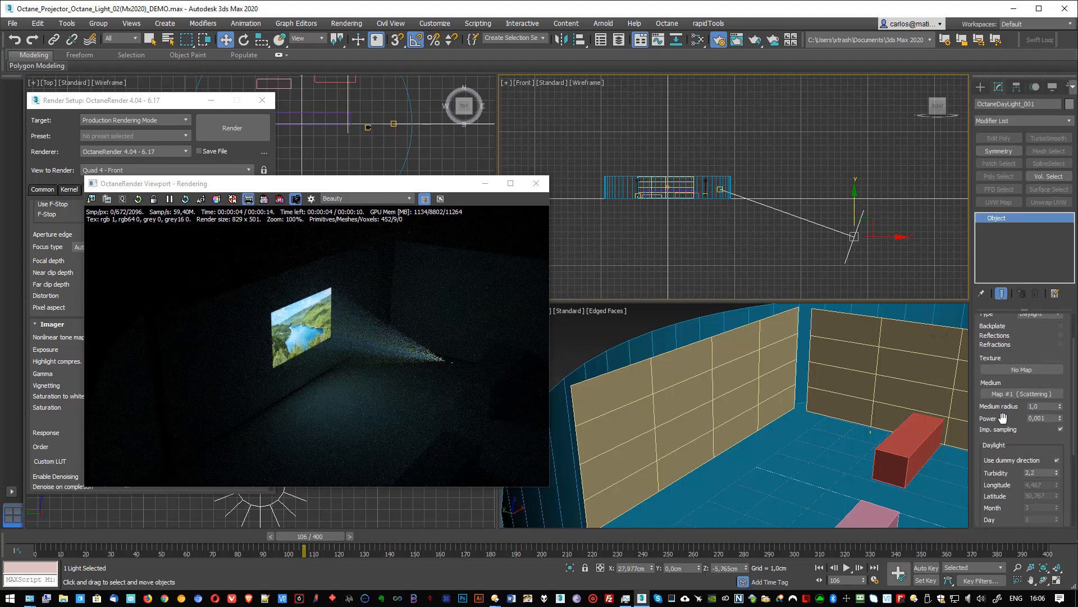
pyautogui.moveTo(1051, 417); pyautogui.dragTo(1028, 421)
pyautogui.click(1061, 417)
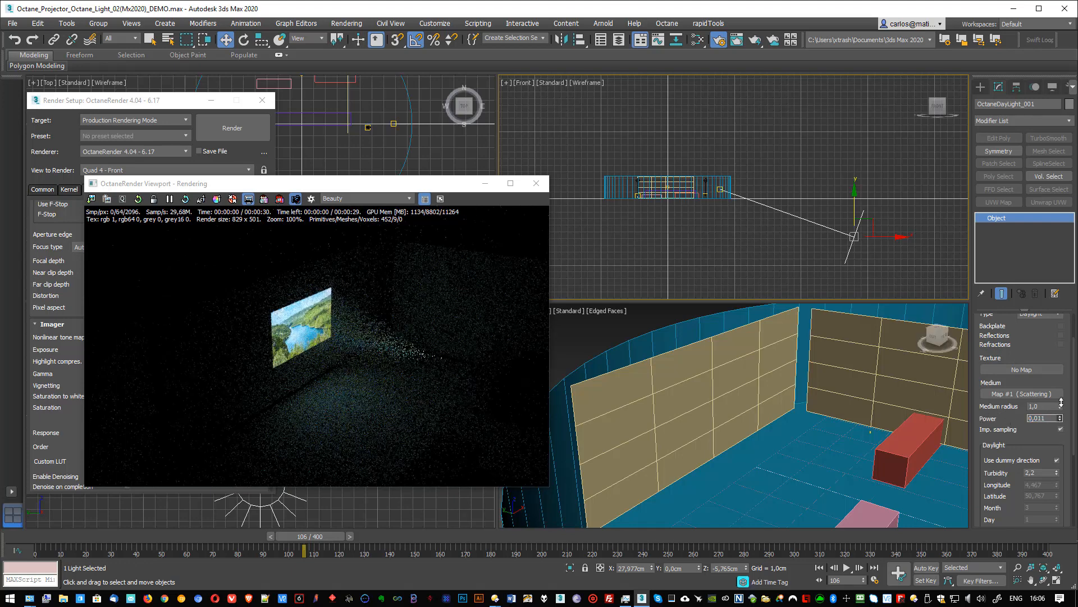
pyautogui.moveTo(1061, 402); pyautogui.dragTo(1061, 392)
# - Raise the OctaneDayLight above the room to about X 21,131 cm, Z 15,143 cm, and increase its power to about 110,814
pyautogui.moveTo(854, 197); pyautogui.dragTo(860, 113)
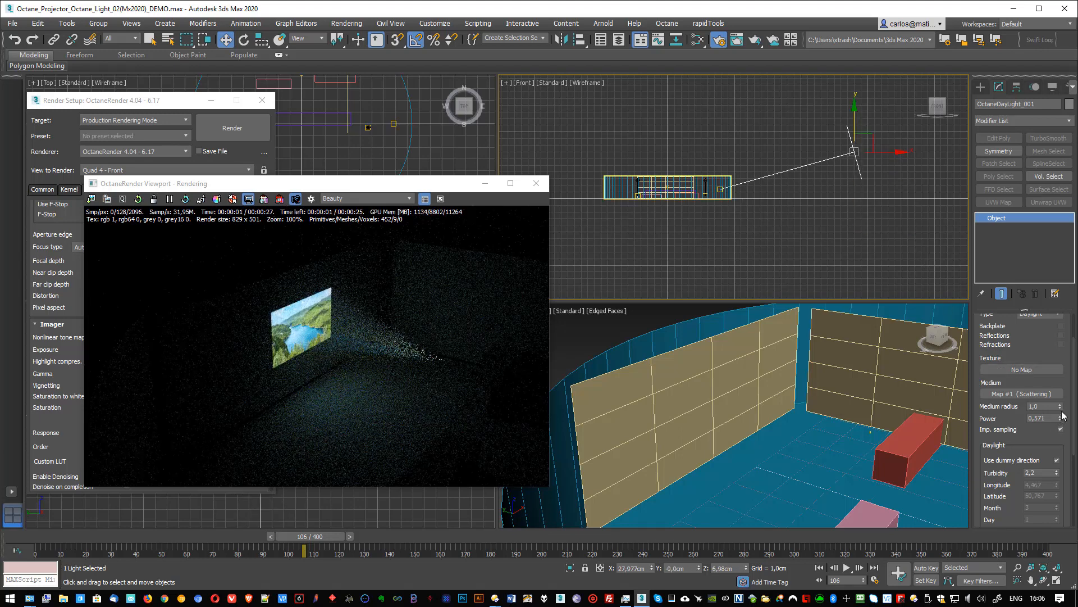
pyautogui.moveTo(1061, 418); pyautogui.dragTo(962, 291)
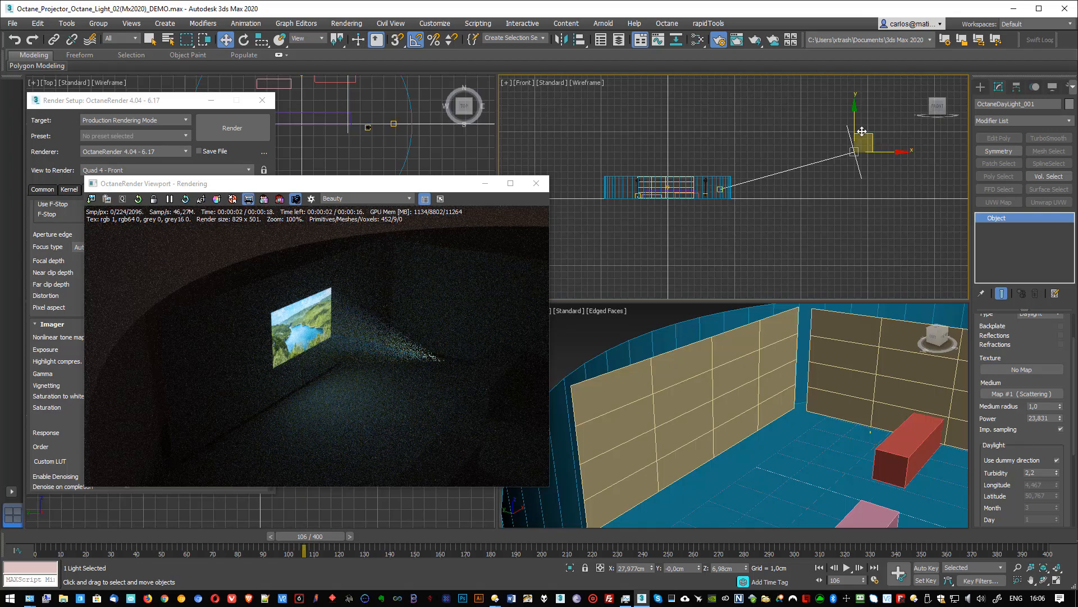
pyautogui.moveTo(862, 130); pyautogui.dragTo(817, 77)
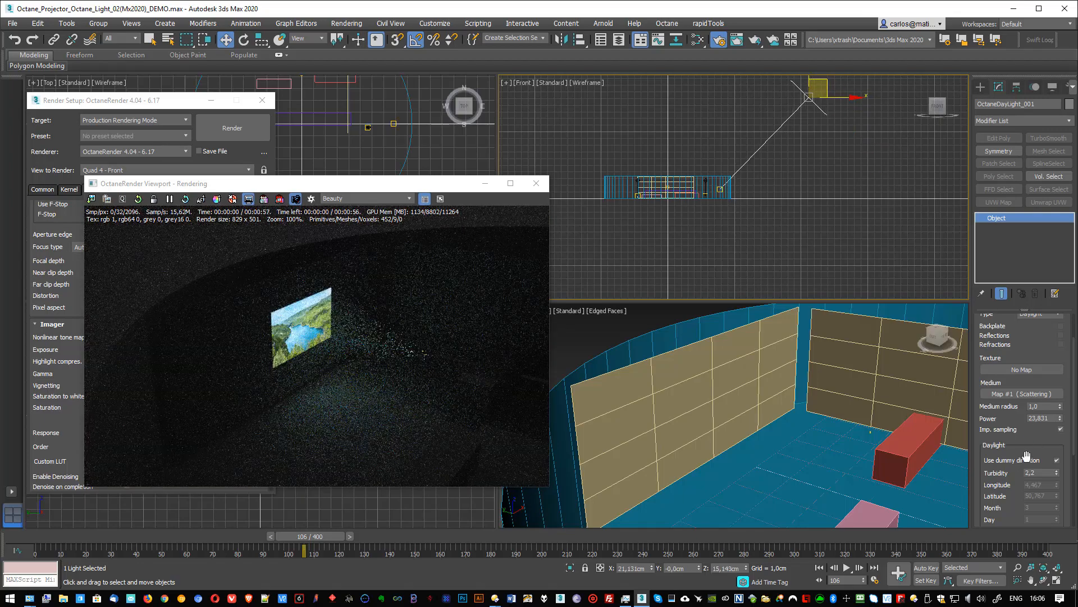
pyautogui.moveTo(1061, 417); pyautogui.dragTo(1055, 212)
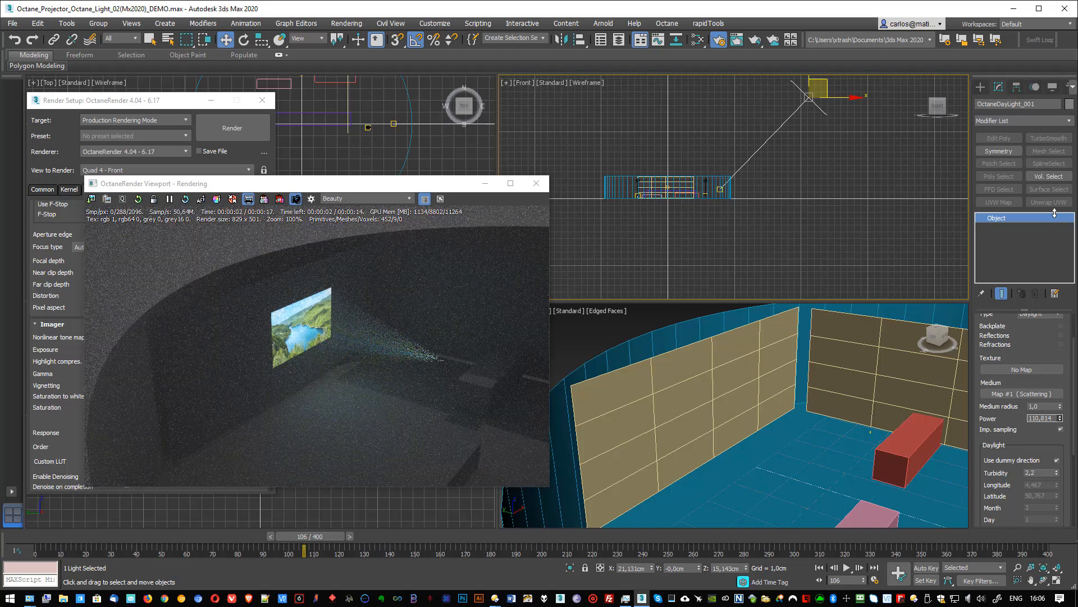
# - Reduce the OctaneDayLight's power to 0,001 and move it below the floor to about X 24,912 cm, Z -4,355 cm
pyautogui.moveTo(1057, 224); pyautogui.dragTo(1051, 462)
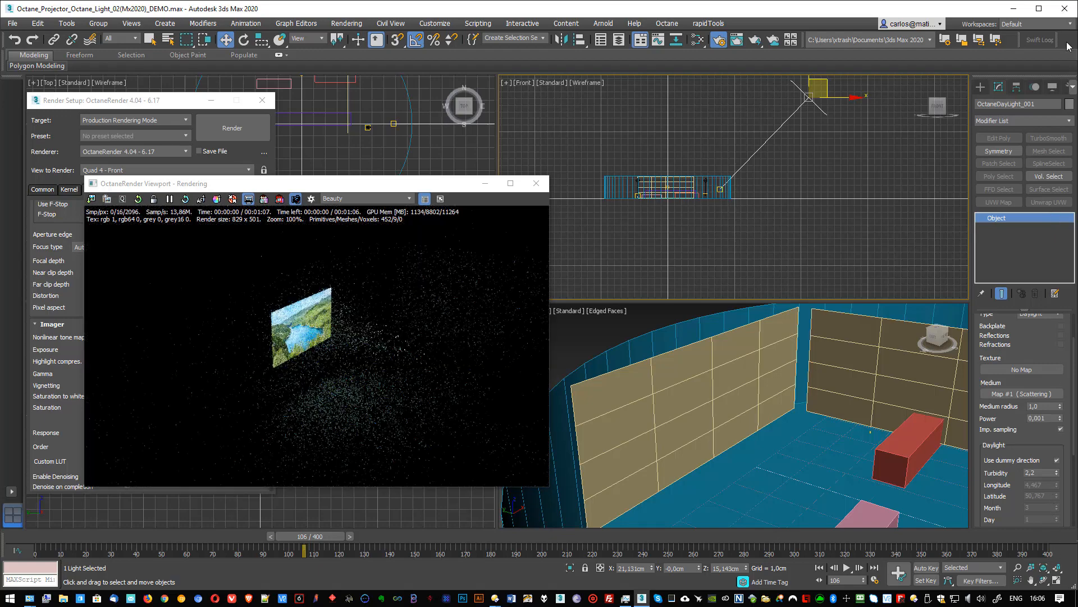
pyautogui.moveTo(821, 81); pyautogui.dragTo(841, 206)
pyautogui.scroll(-2, 998, 361)
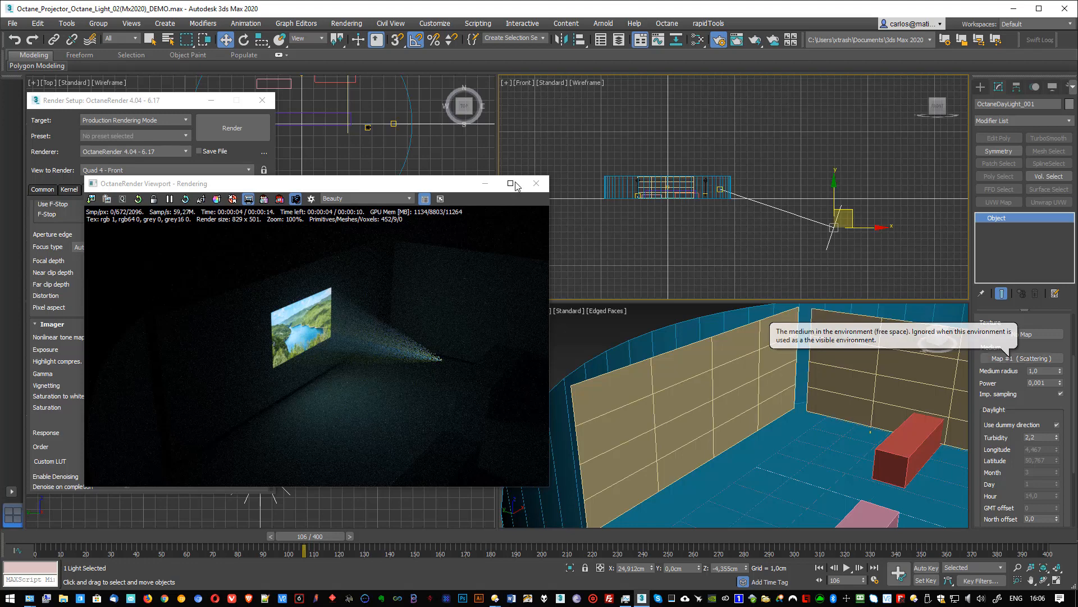
# - Open the Material Editor in compact mode and show the parameters of the existing Scattering map
pyautogui.moveTo(432, 182); pyautogui.dragTo(621, 167)
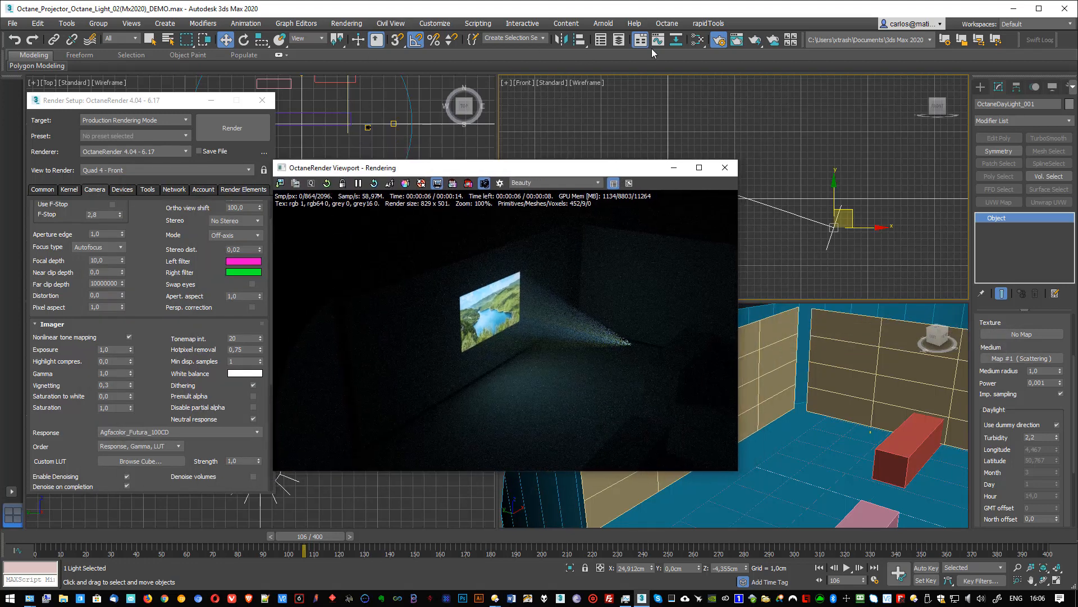
pyautogui.click(698, 39)
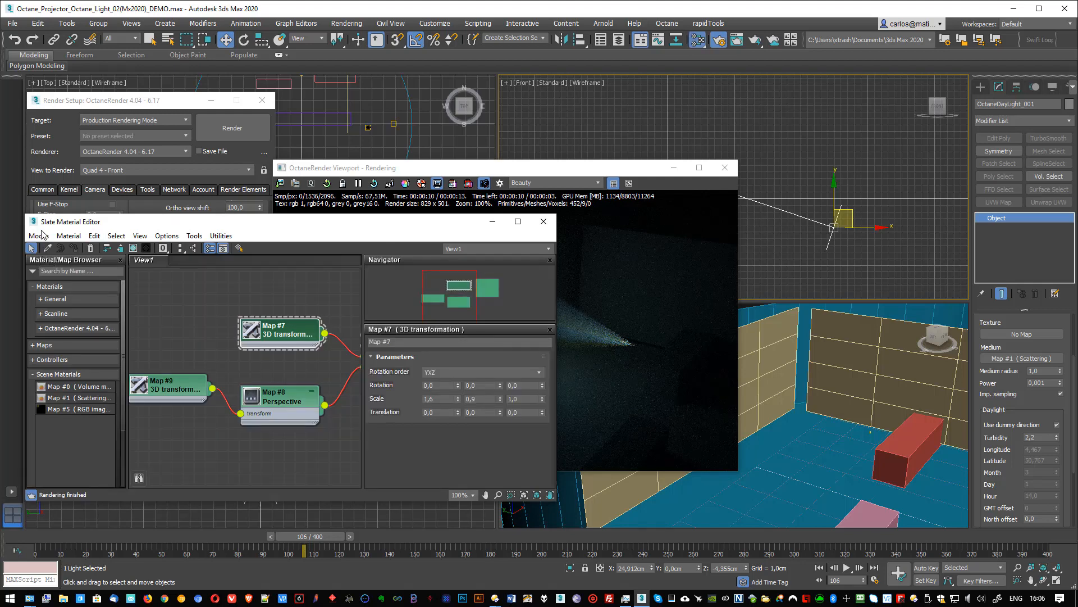
pyautogui.click(38, 236)
pyautogui.click(62, 248)
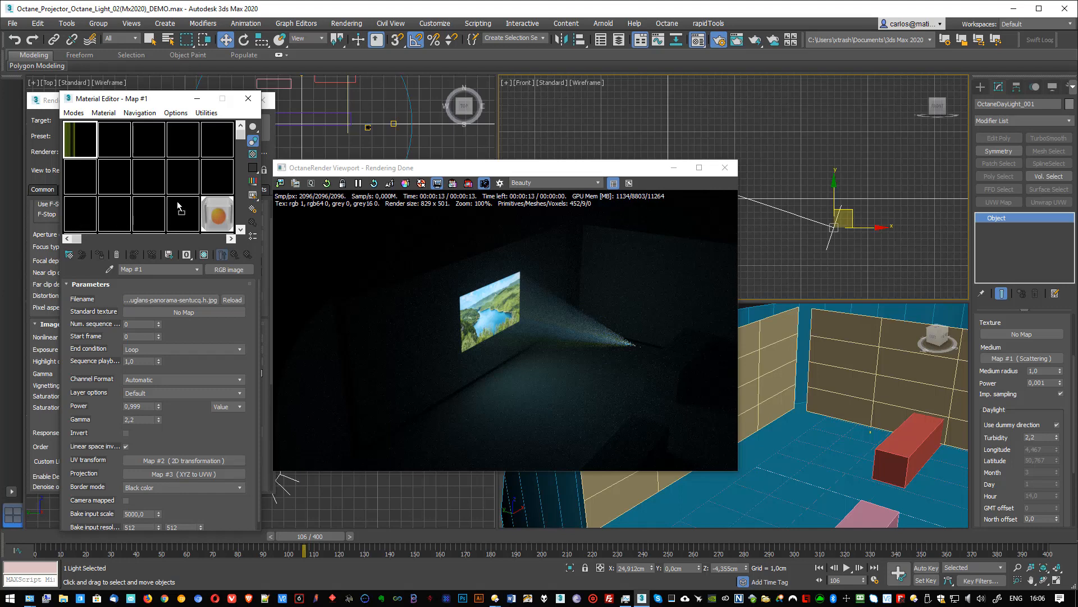
pyautogui.click(212, 213)
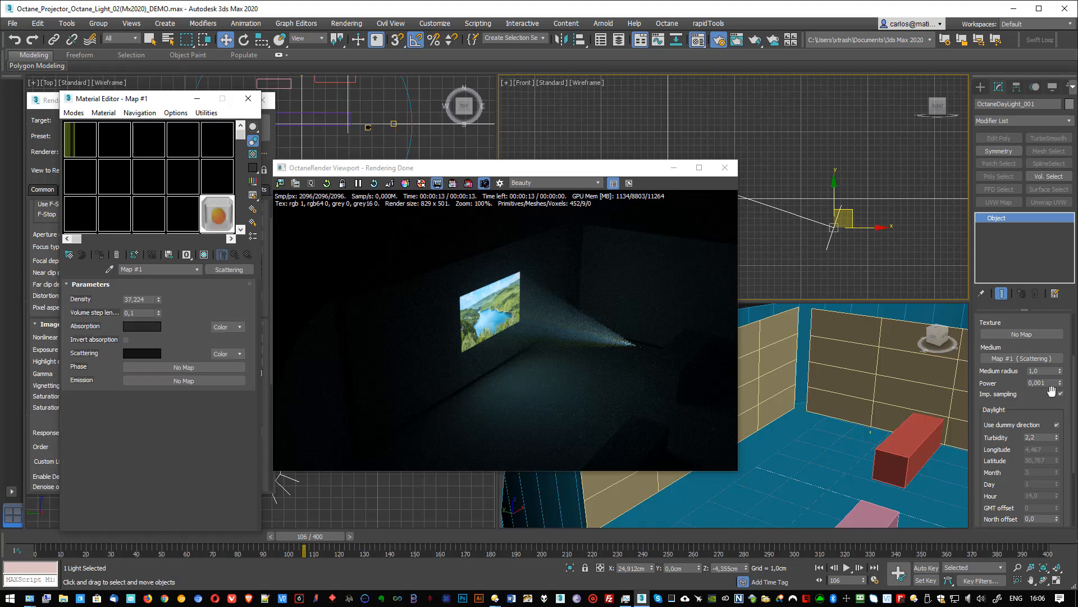
# - Assign a new Scattering map as the OctaneDayLight's environment medium
pyautogui.click(1021, 359)
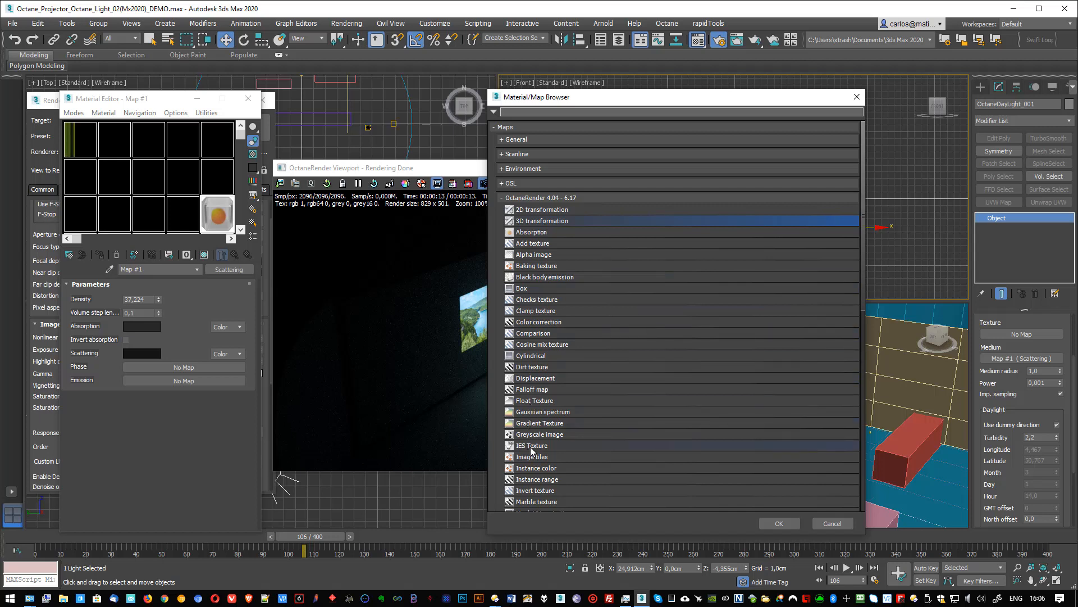
pyautogui.scroll(-4, 532, 450)
pyautogui.scroll(-8, 533, 441)
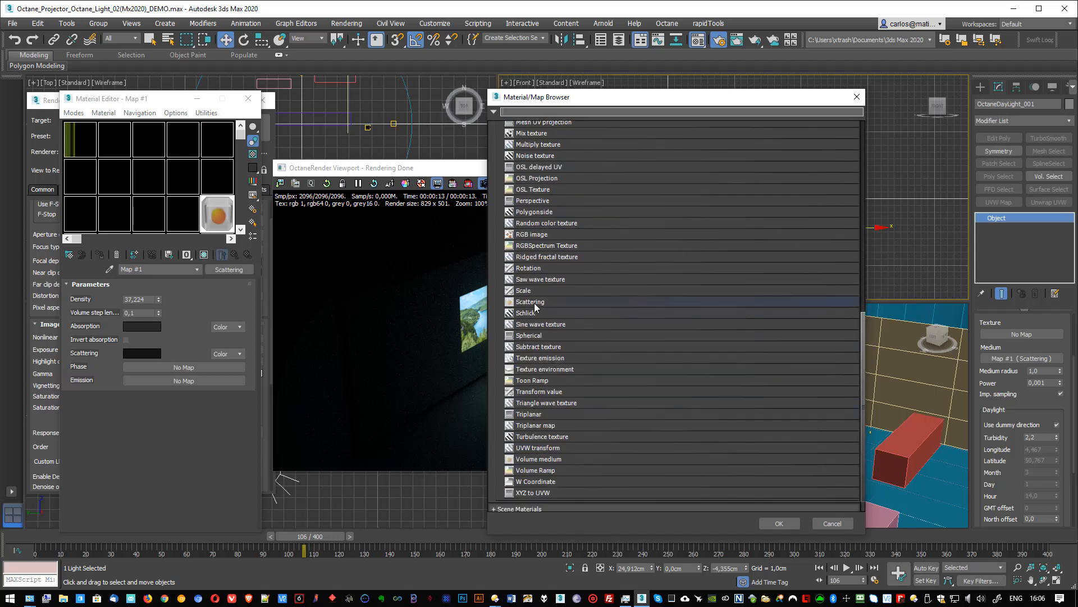
pyautogui.doubleClick(534, 303)
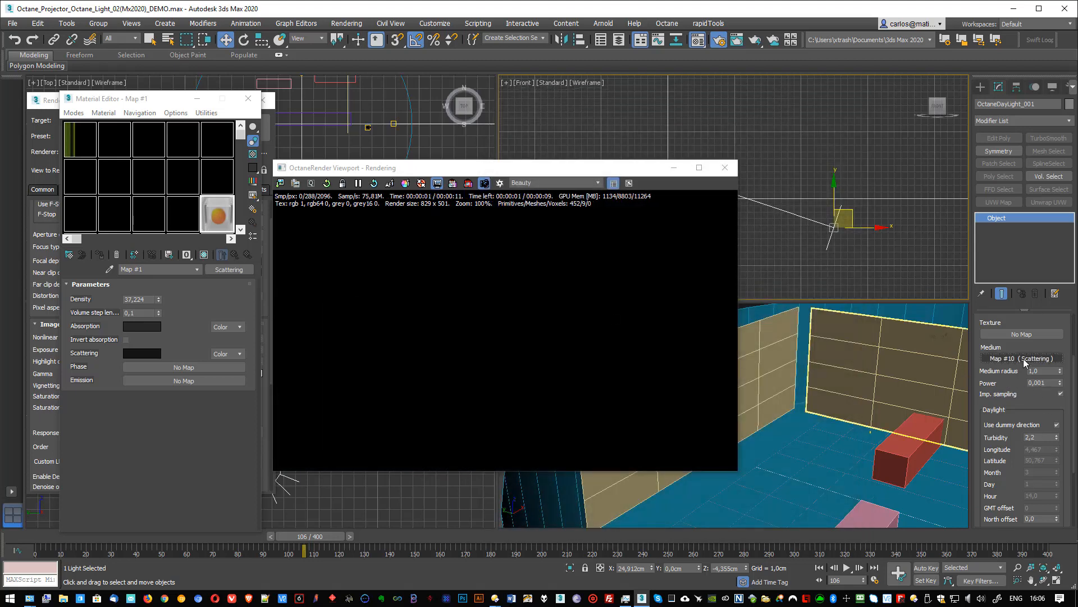
# - Place the OctaneDayLight's new Scattering map as an instance in an empty Material Editor slot and show its parameters
pyautogui.moveTo(77, 219); pyautogui.dragTo(79, 220)
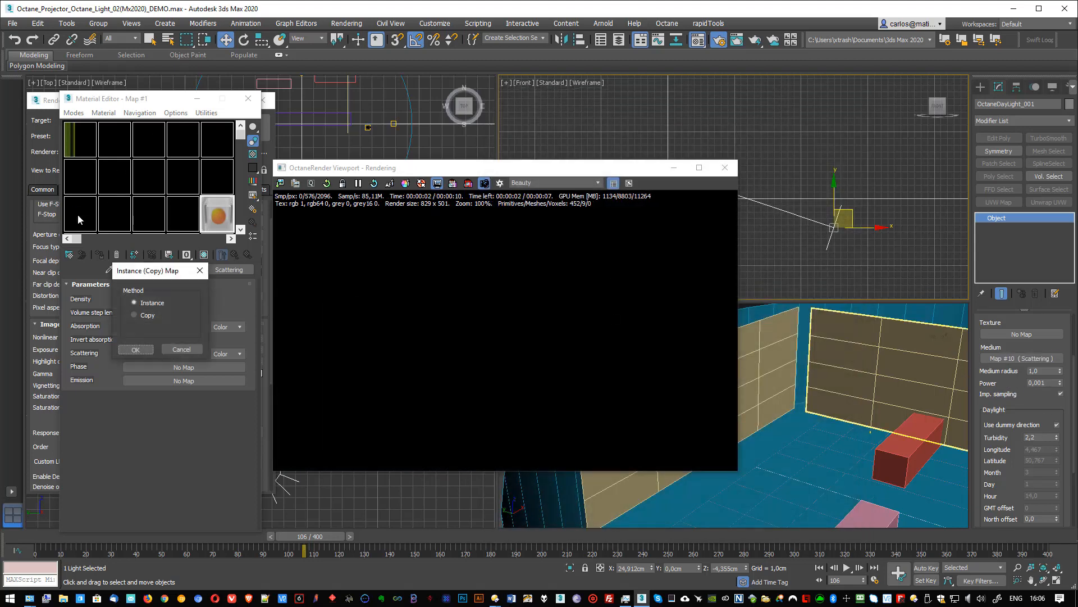
pyautogui.click(134, 349)
pyautogui.click(86, 211)
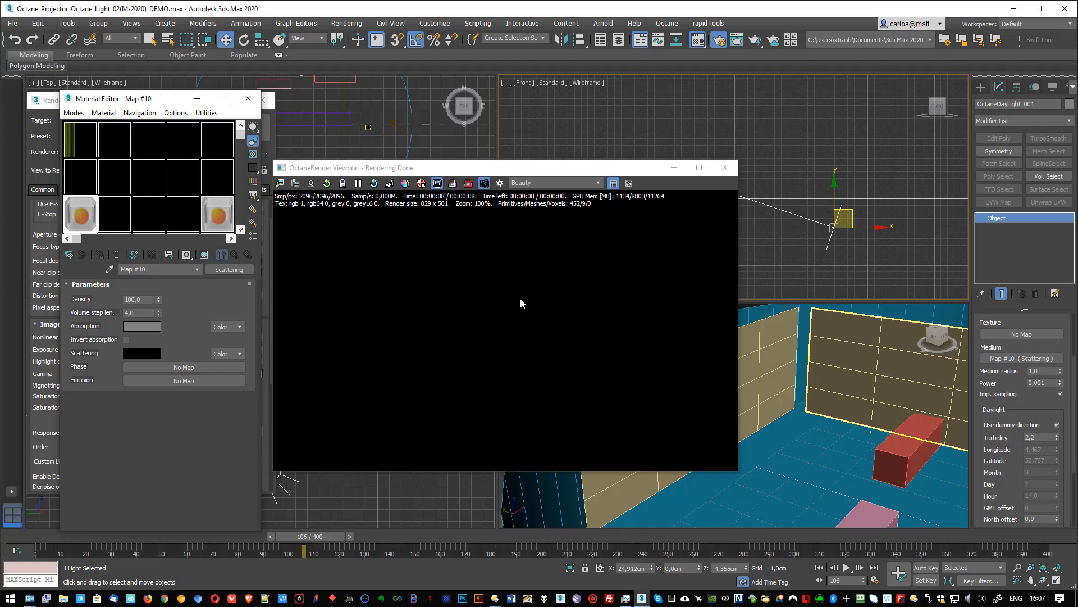
# - Set the new Scattering map's density to 25,5 and its volume step length to 0,5
pyautogui.rightClick(821, 367)
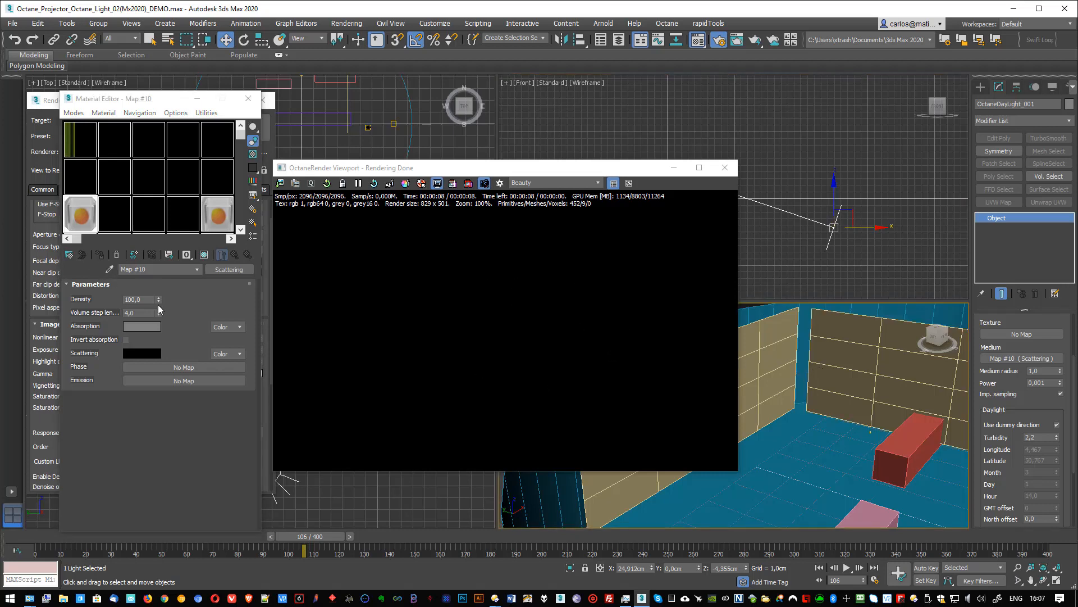
pyautogui.moveTo(158, 299); pyautogui.dragTo(165, 339)
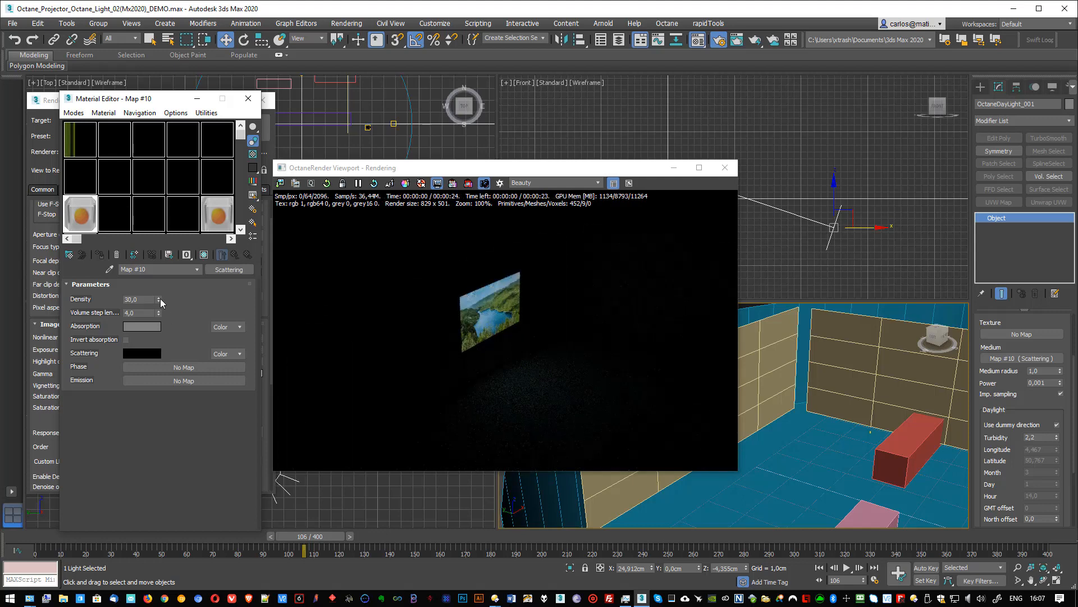
pyautogui.moveTo(160, 298); pyautogui.dragTo(160, 308)
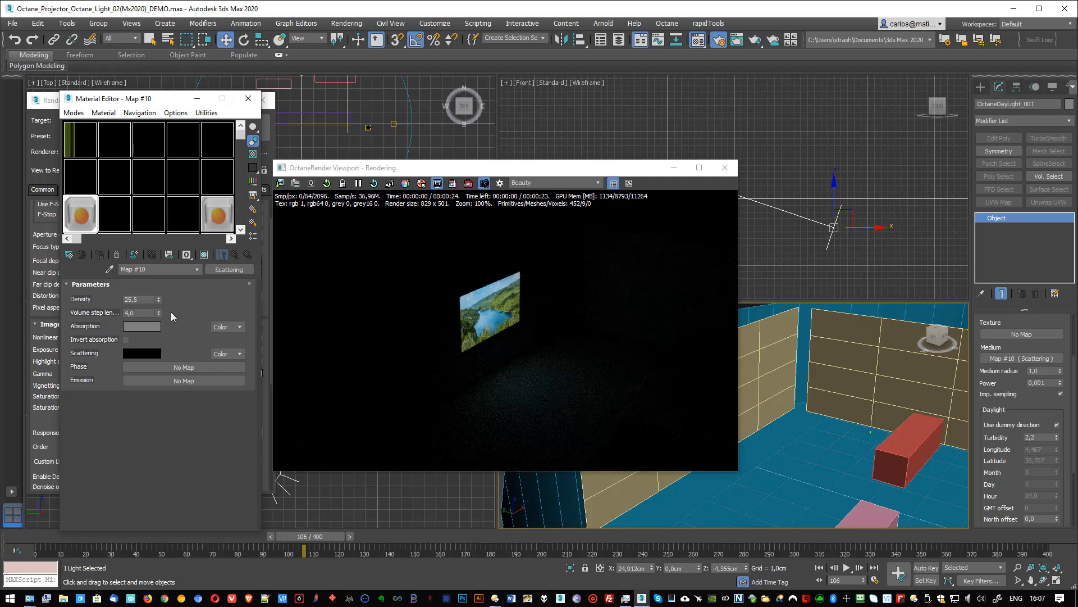
pyautogui.doubleClick(130, 315)
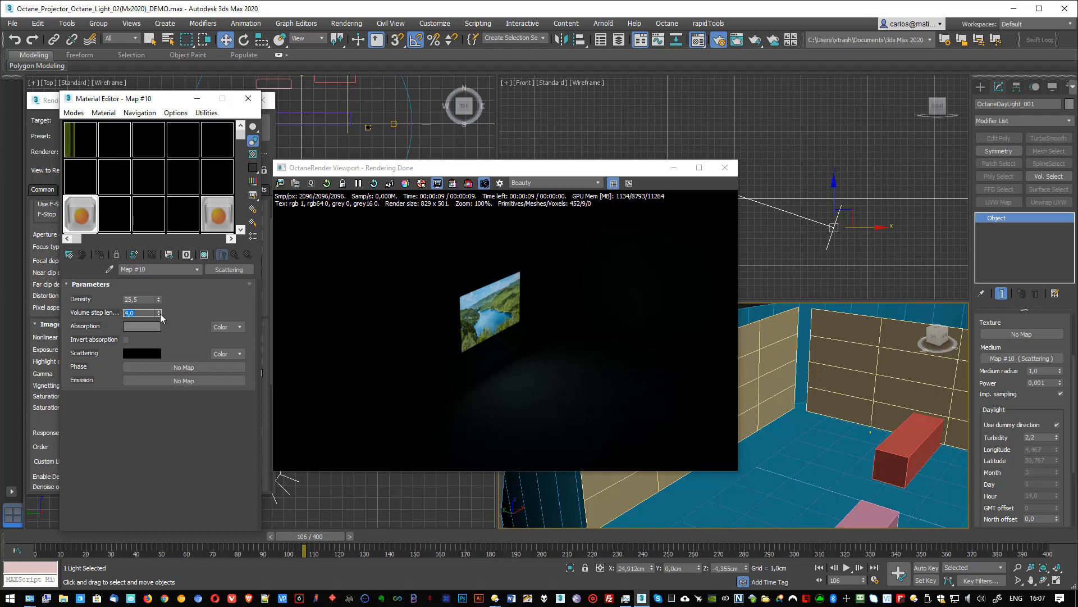
pyautogui.click(160, 313)
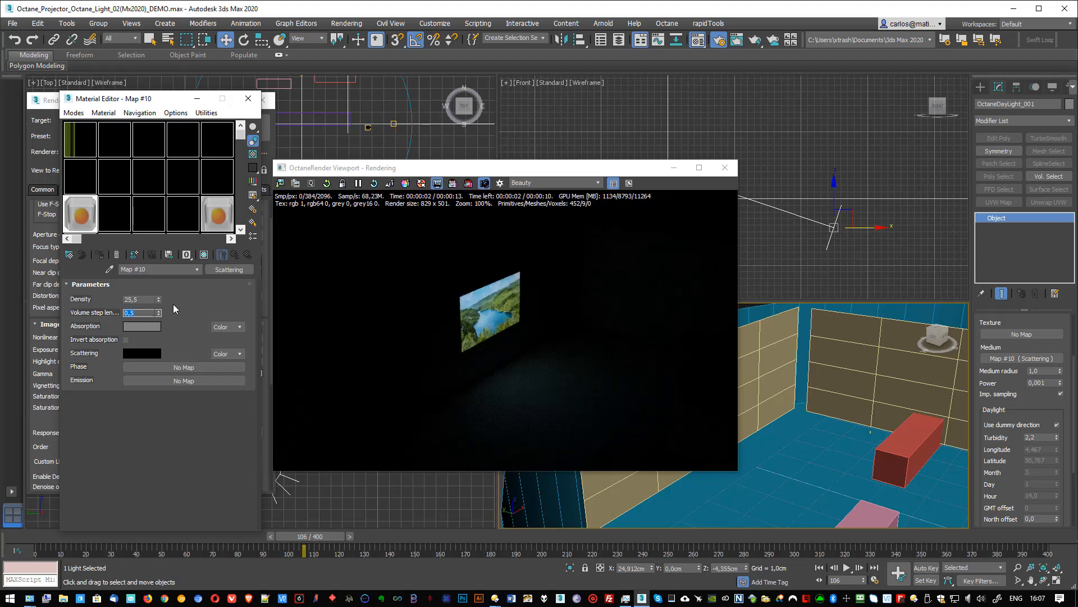
# - Brighten the Scattering map's scattering color to a neutral grey with value 70
pyautogui.click(140, 354)
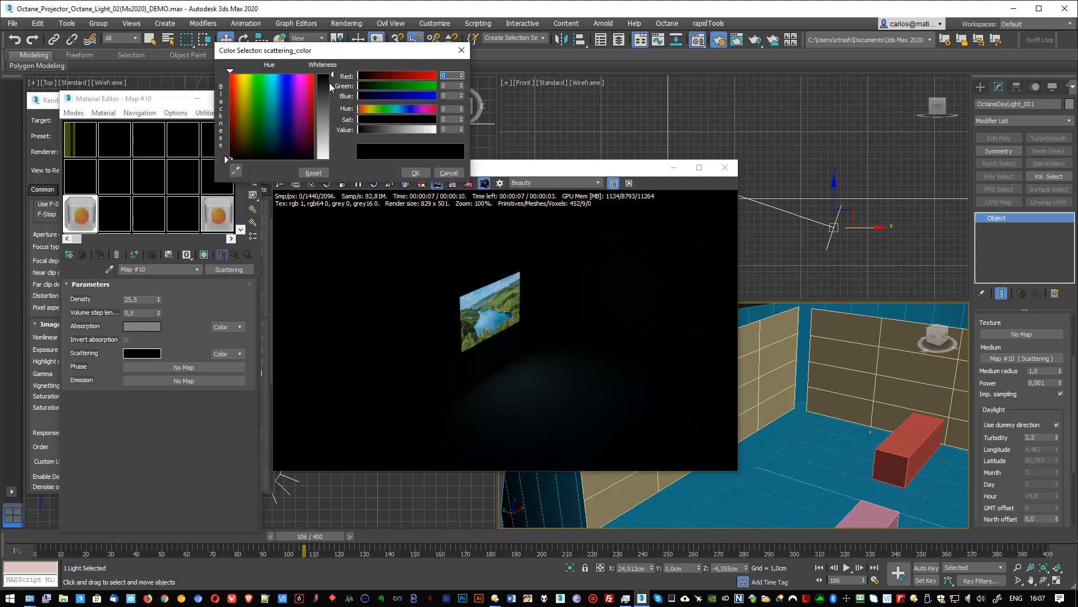
pyautogui.moveTo(330, 83); pyautogui.dragTo(328, 77)
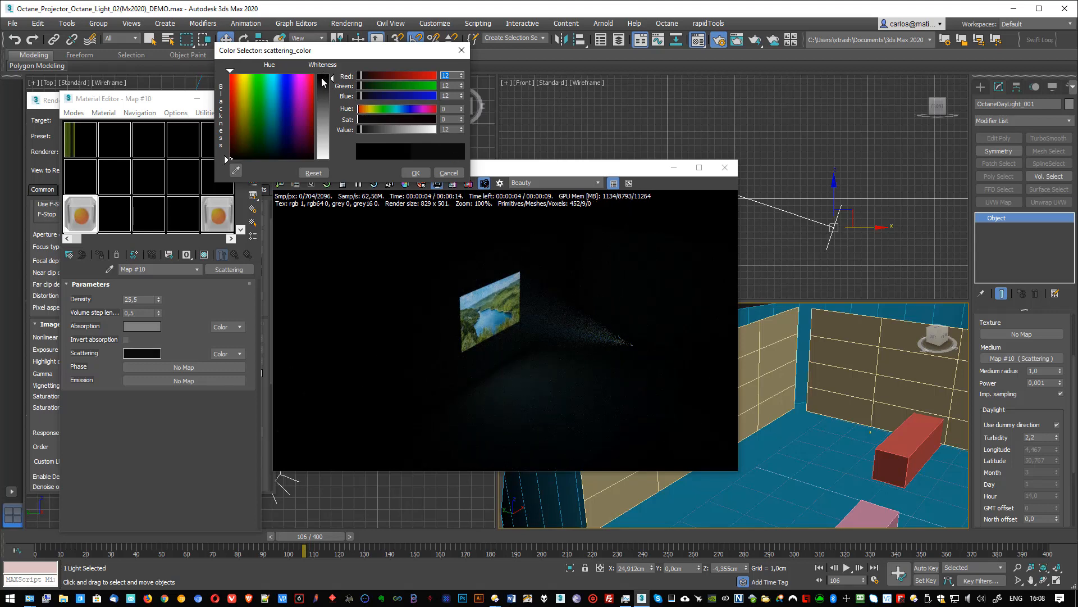
pyautogui.moveTo(322, 79); pyautogui.dragTo(328, 99)
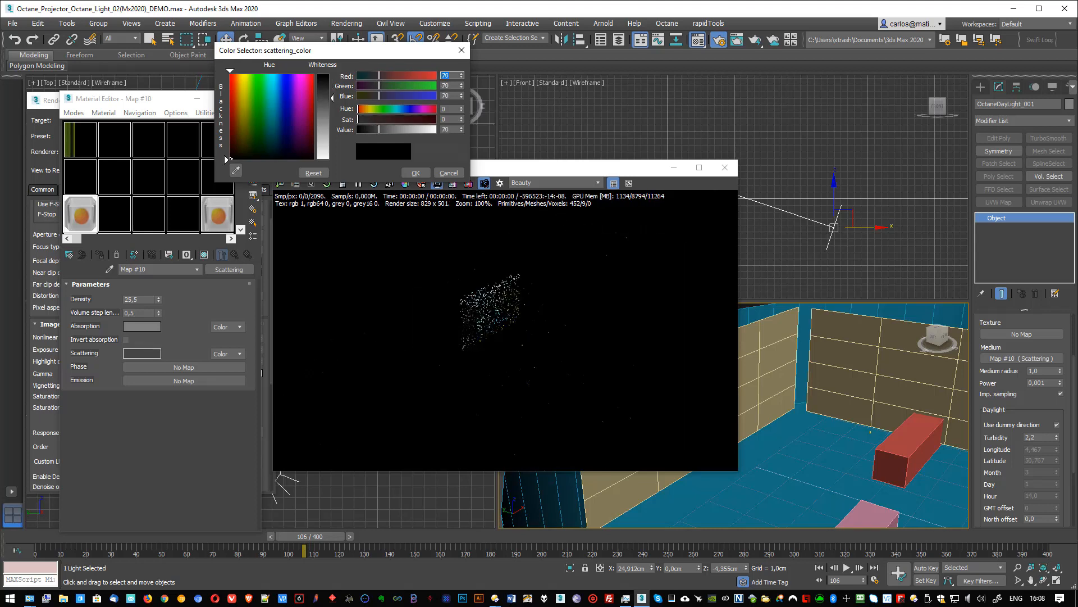
pyautogui.click(421, 175)
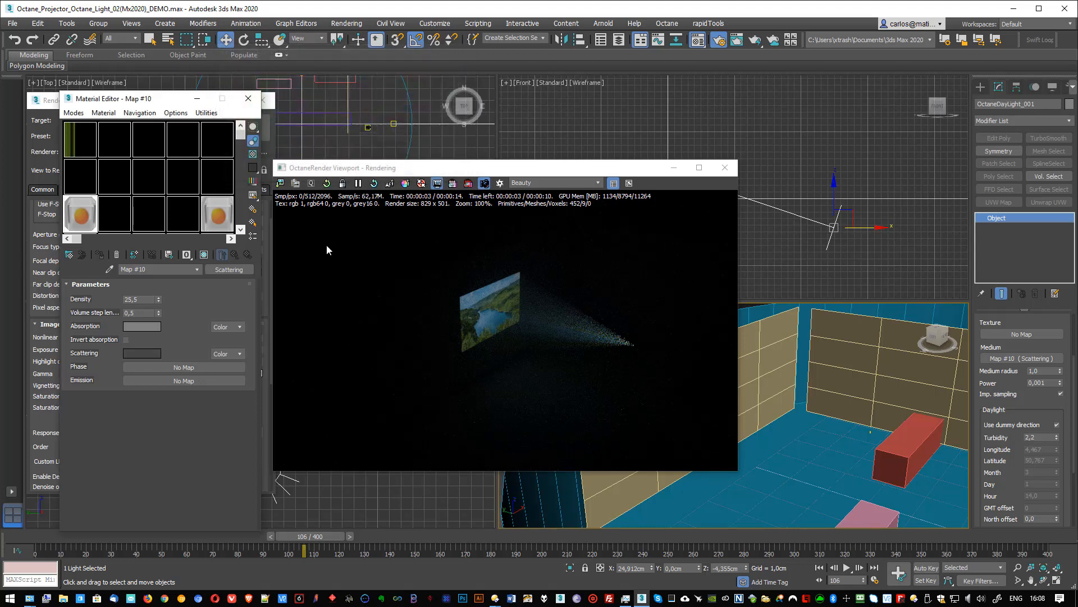
# - Try the Scattering map's absorption color at black, at grey values of 139 and 128, and at a dark grey of 13
pyautogui.click(133, 325)
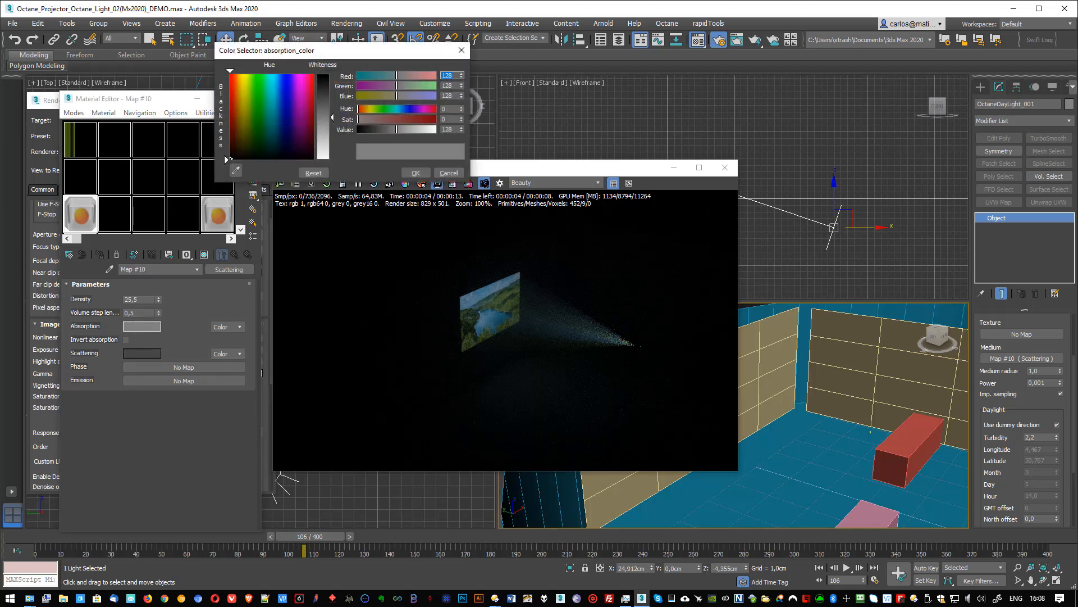
pyautogui.moveTo(332, 117); pyautogui.dragTo(328, 74)
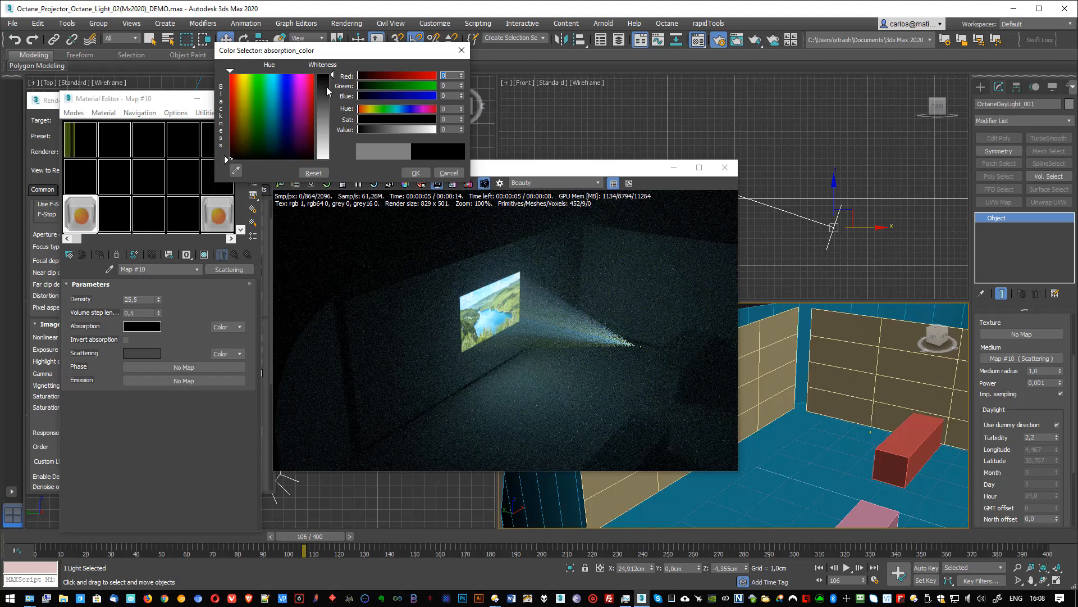
pyautogui.moveTo(329, 91); pyautogui.dragTo(327, 127)
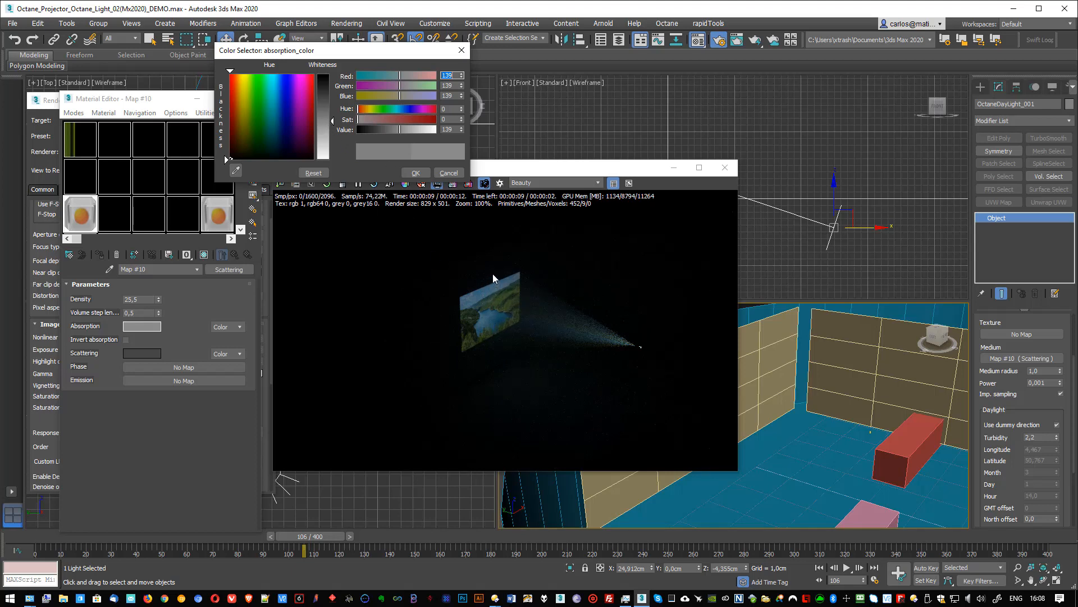
pyautogui.click(324, 115)
pyautogui.moveTo(452, 129); pyautogui.dragTo(432, 129)
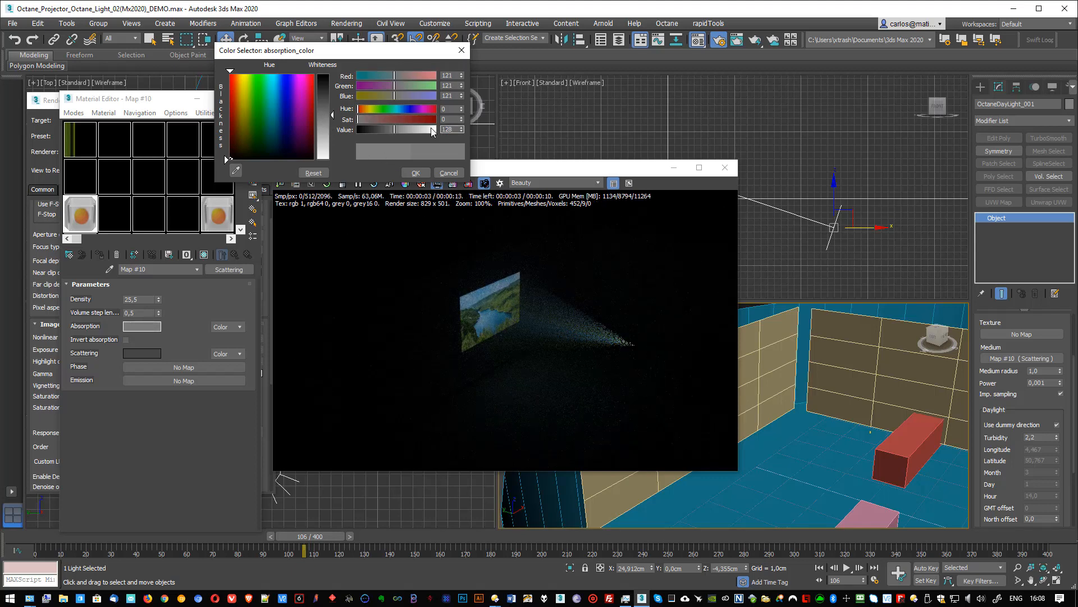
pyautogui.write('59')
pyautogui.press('Return')
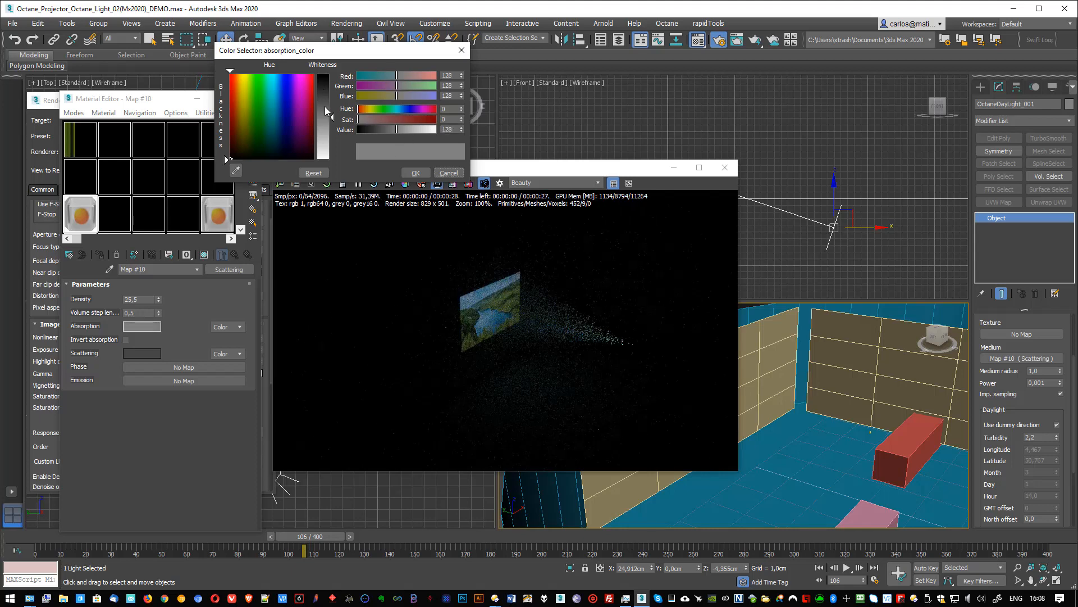
pyautogui.moveTo(324, 93); pyautogui.dragTo(324, 78)
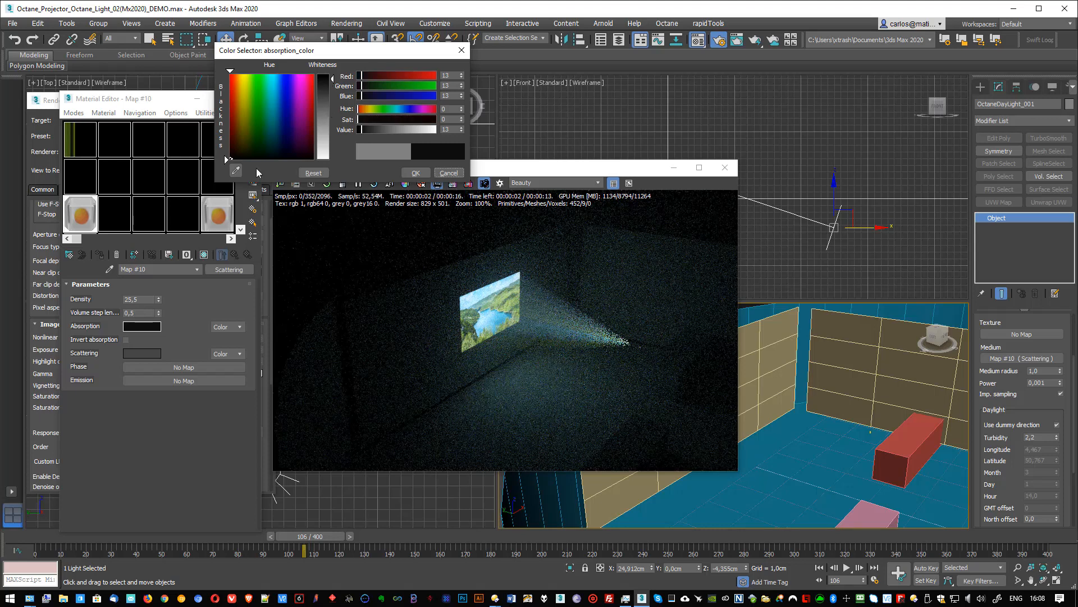
# - Lower the Scattering map's density to about 9,104 and set its absorption color to a neutral grey with value 107
pyautogui.moveTo(159, 299); pyautogui.dragTo(157, 266)
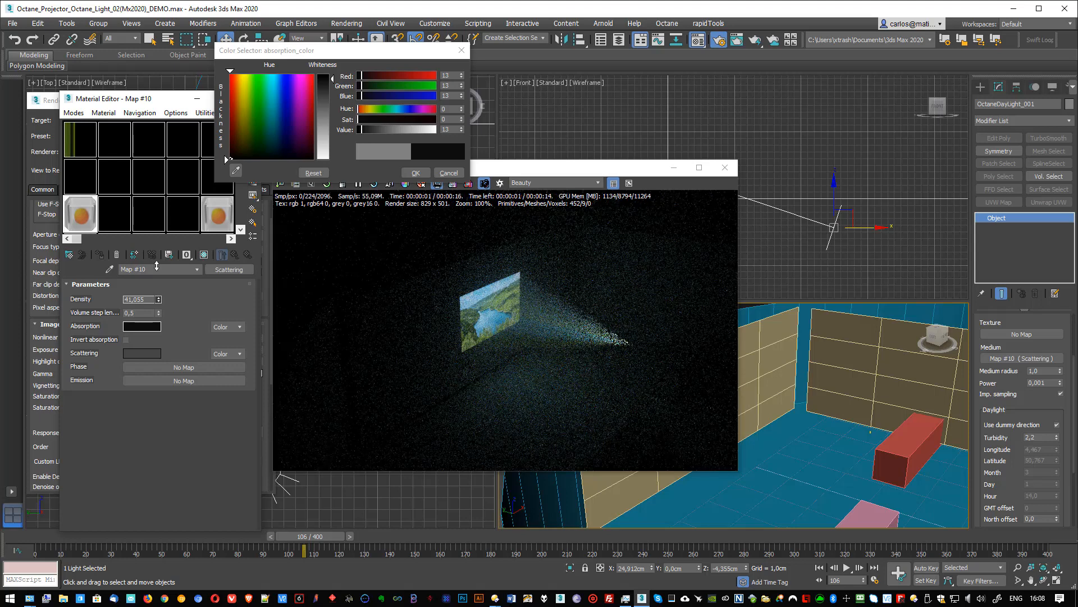
pyautogui.moveTo(157, 266); pyautogui.dragTo(157, 316)
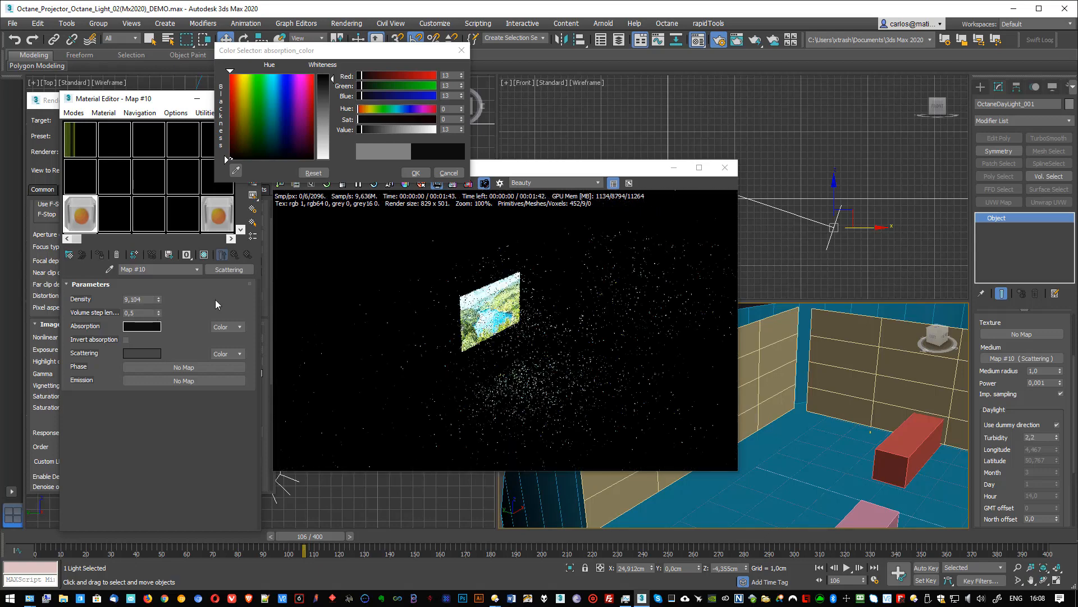
pyautogui.moveTo(323, 88); pyautogui.dragTo(328, 114)
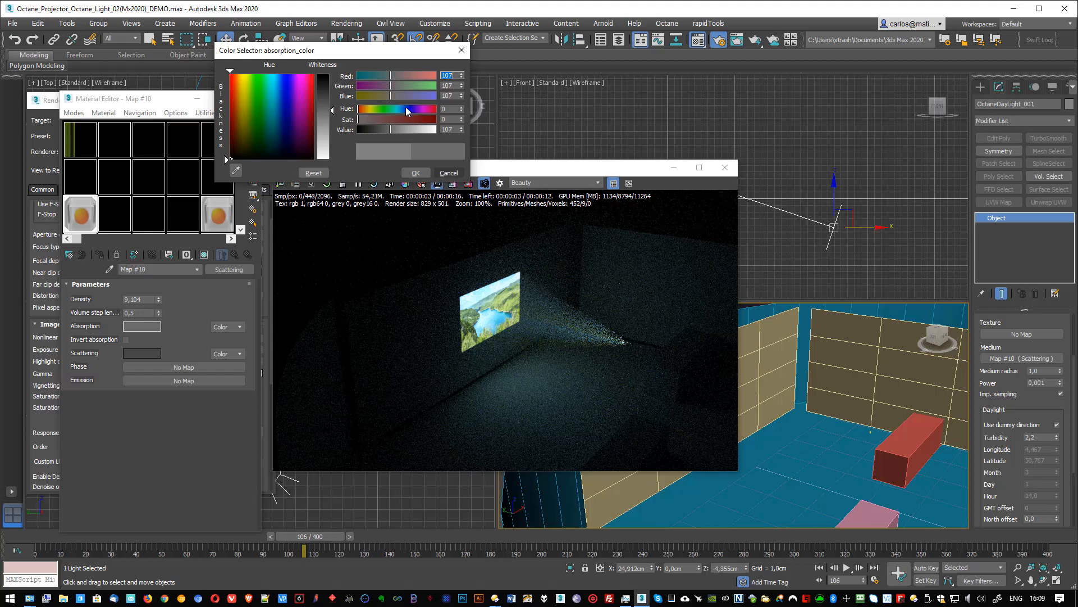
pyautogui.click(415, 173)
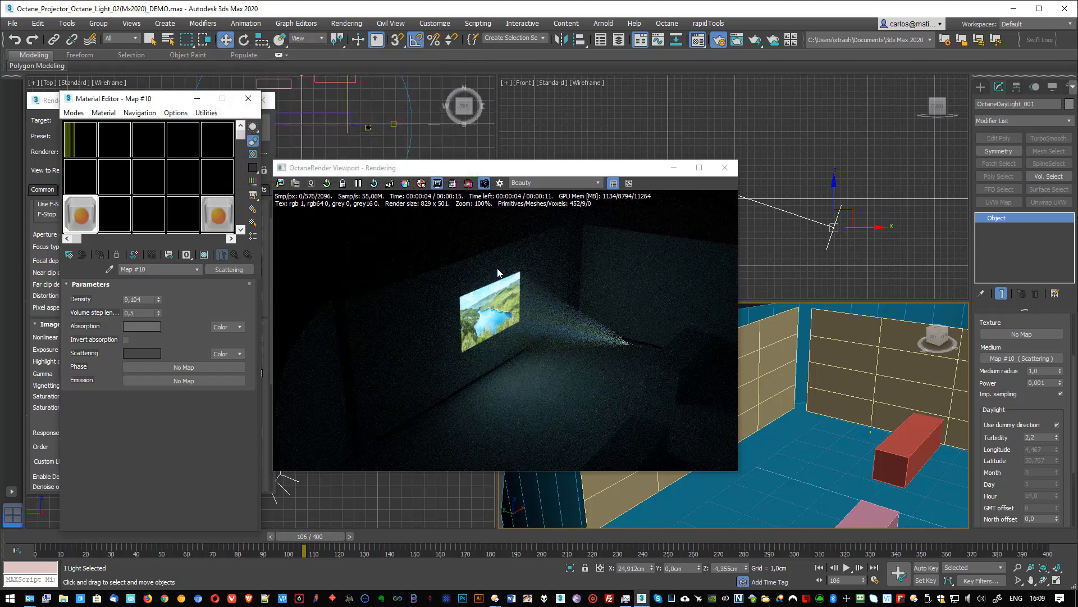
# - Frame the projection closer, switch the Octane render to the 1280 x 720 output size, and enlarge the render window to fit it
pyautogui.scroll(4, 797, 349)
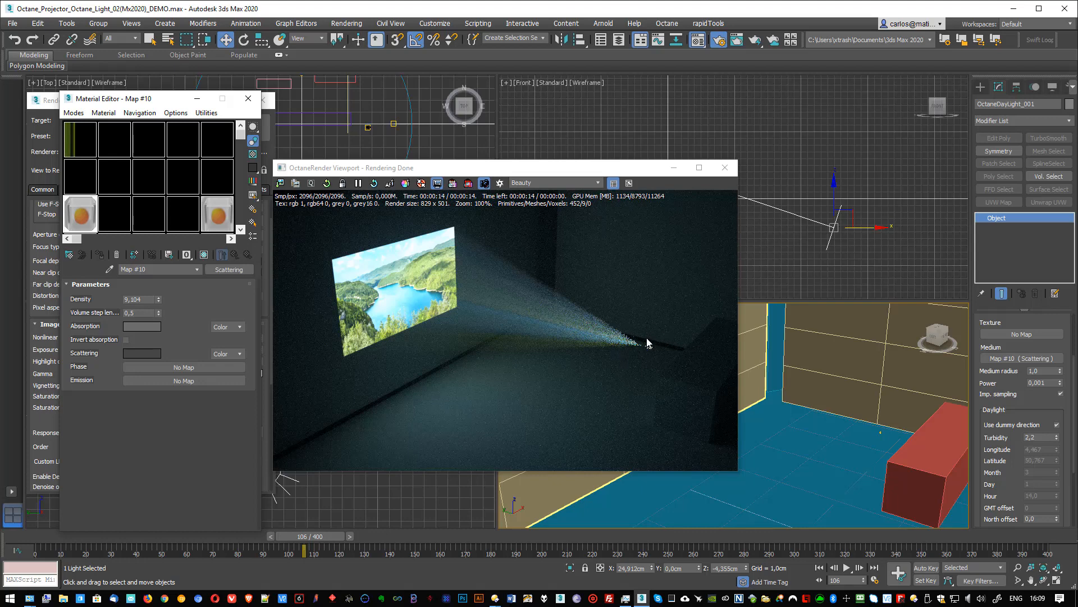
pyautogui.click(437, 183)
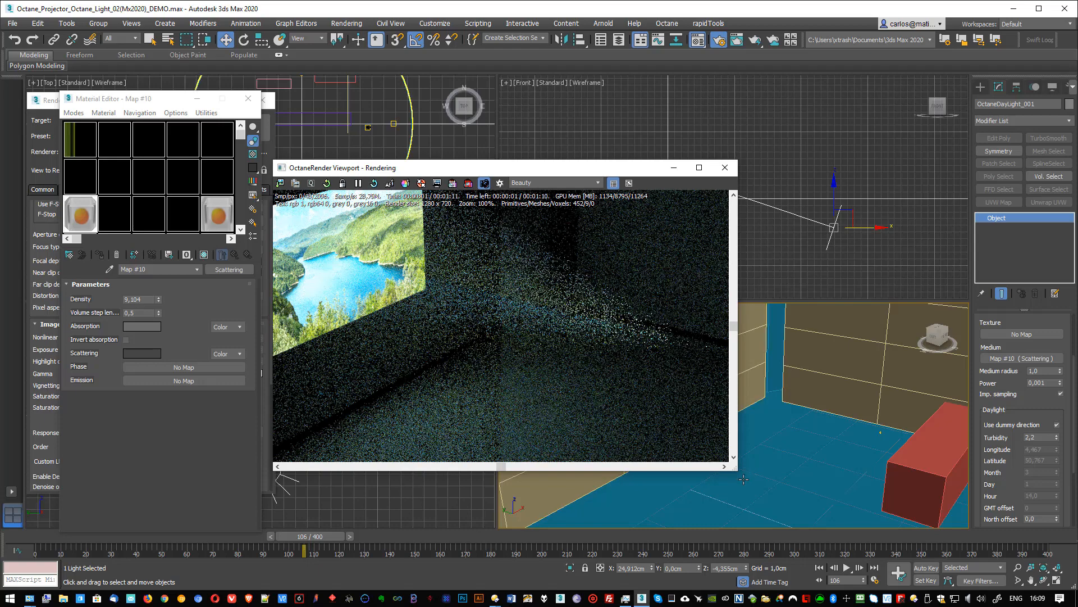
pyautogui.moveTo(737, 470); pyautogui.dragTo(988, 563)
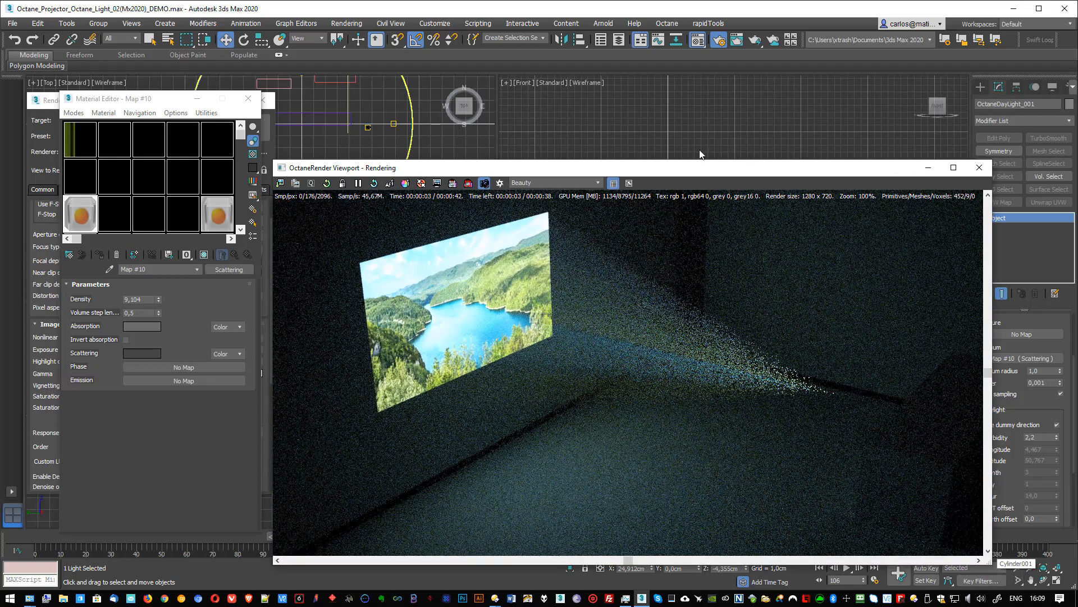
pyautogui.moveTo(691, 168); pyautogui.dragTo(589, 102)
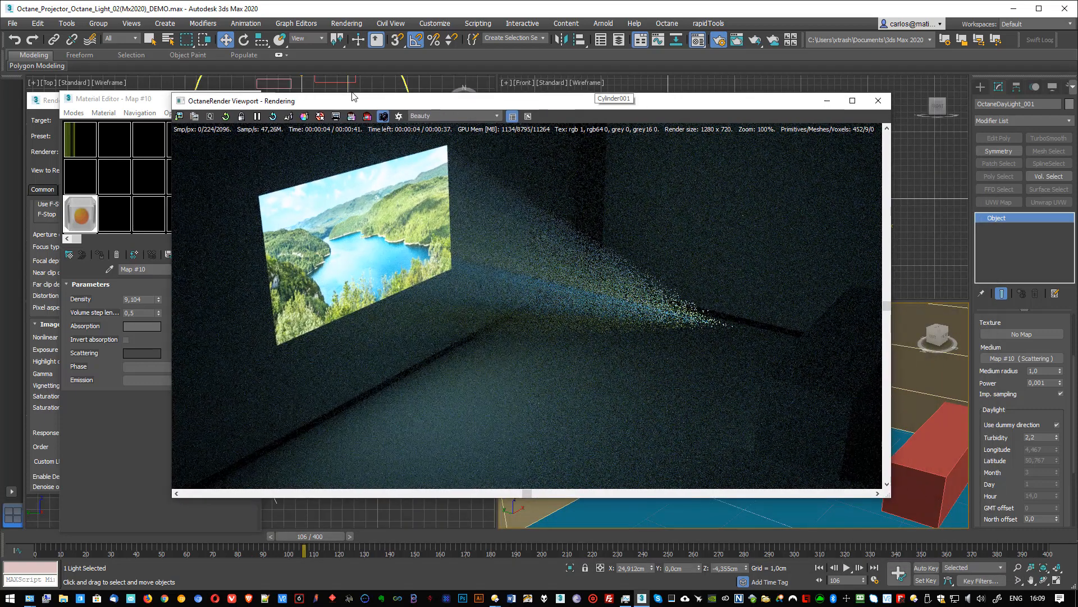
# - Render a narrowed region around the projector's light source, restore full-frame rendering, and examine the beam up close
pyautogui.click(351, 116)
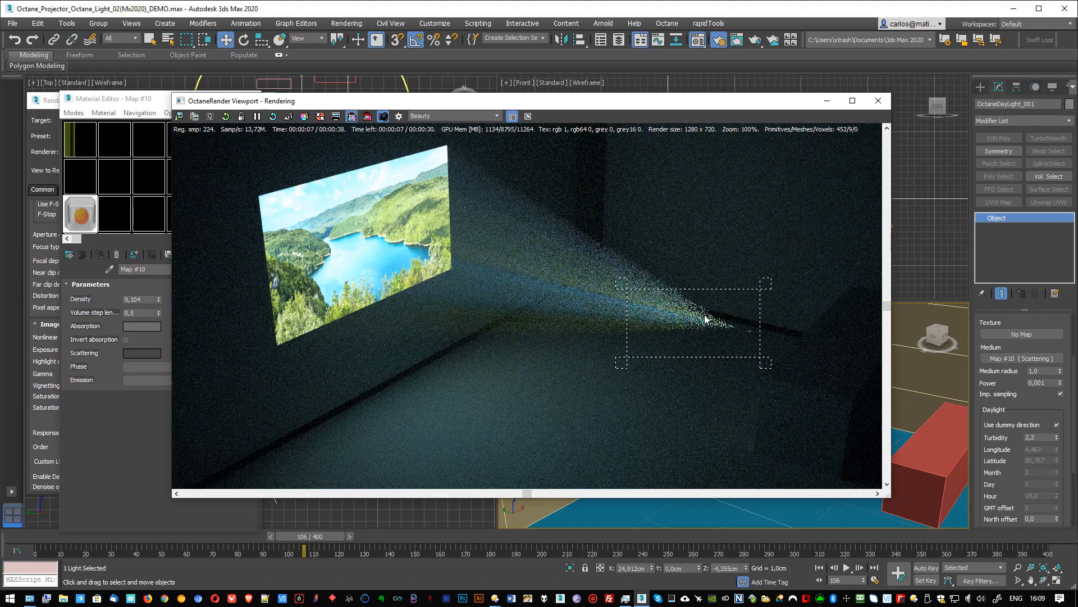
pyautogui.moveTo(621, 288); pyautogui.dragTo(692, 304)
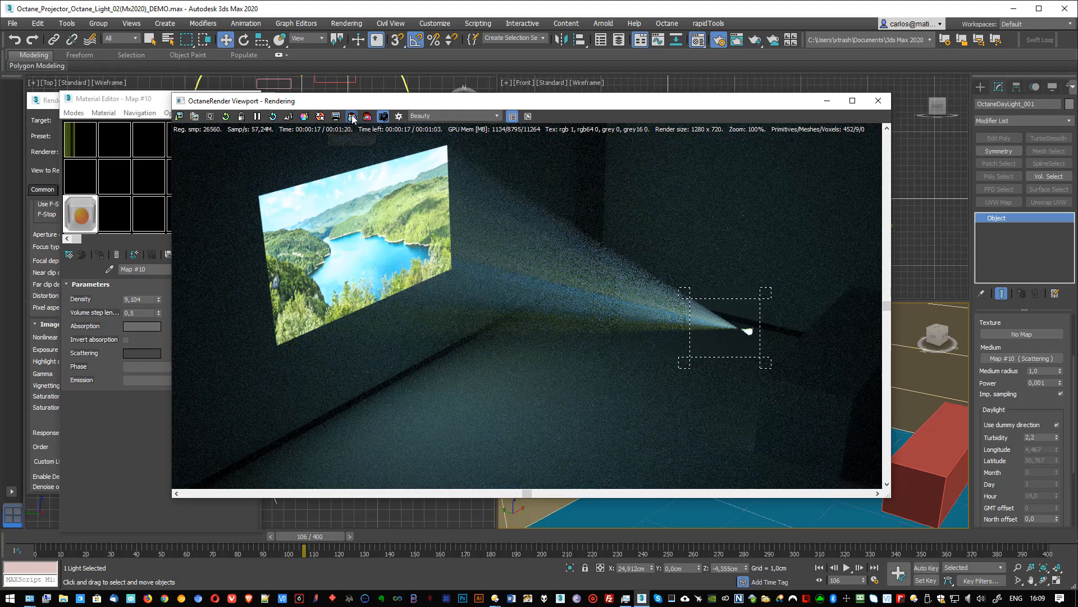
pyautogui.click(352, 116)
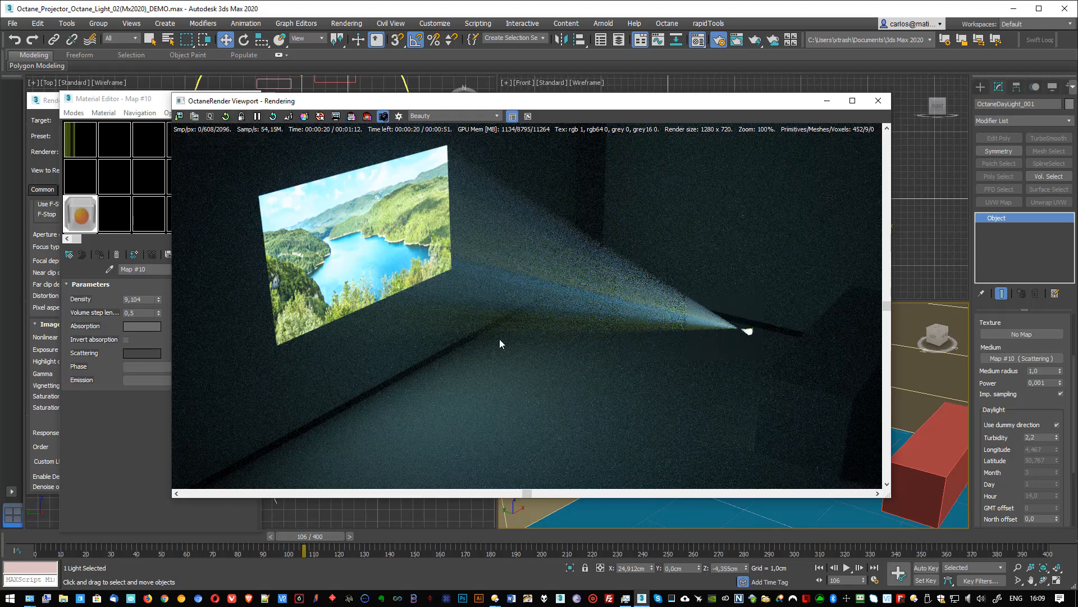
pyautogui.scroll(5, 663, 289)
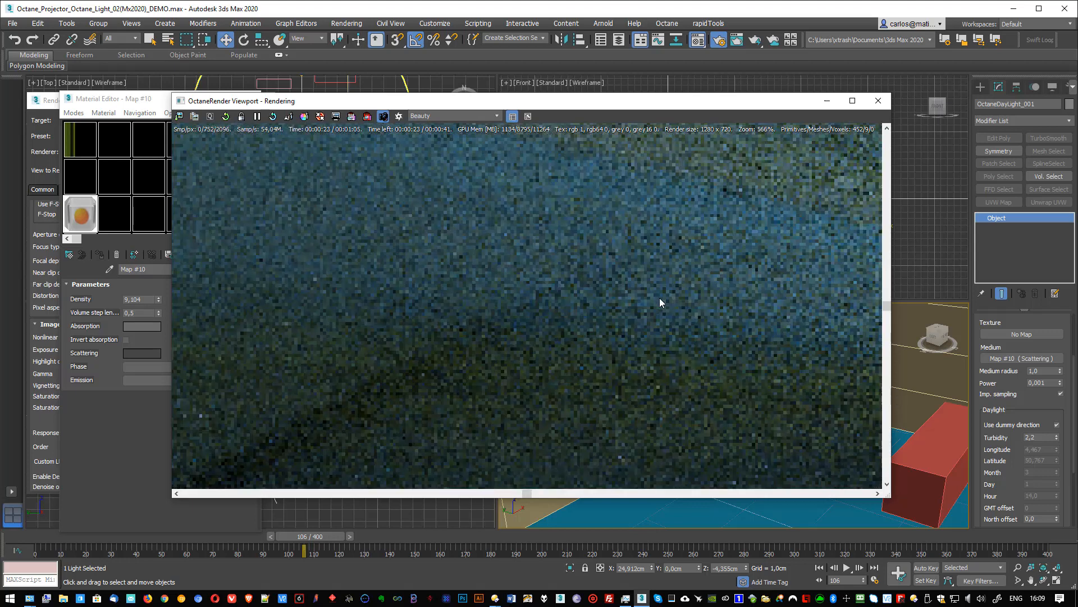
pyautogui.scroll(-3, 660, 301)
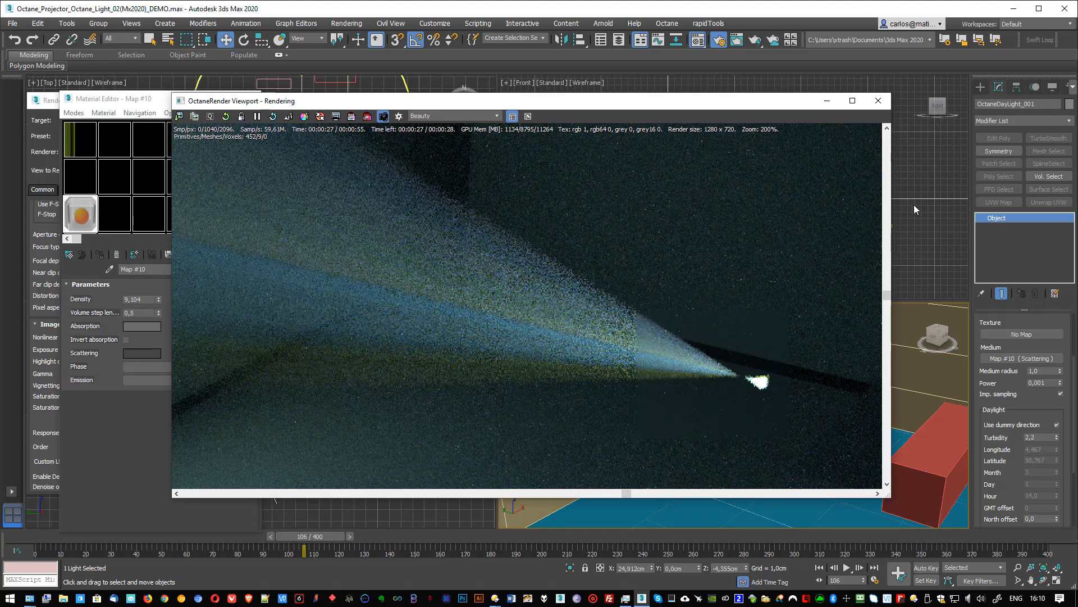
# - Select the projector's OctaneLight and disable its Visible option, checking the whole frame in the render
pyautogui.moveTo(790, 103); pyautogui.dragTo(670, 226)
pyautogui.scroll(5, 665, 123)
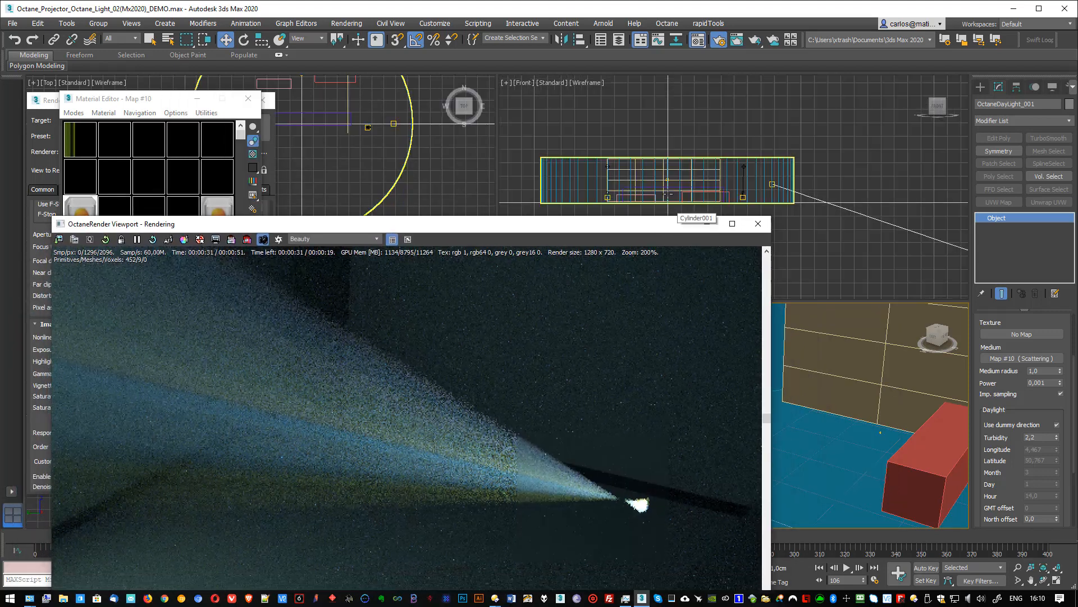
pyautogui.click(676, 143)
pyautogui.moveTo(681, 230); pyautogui.dragTo(742, 127)
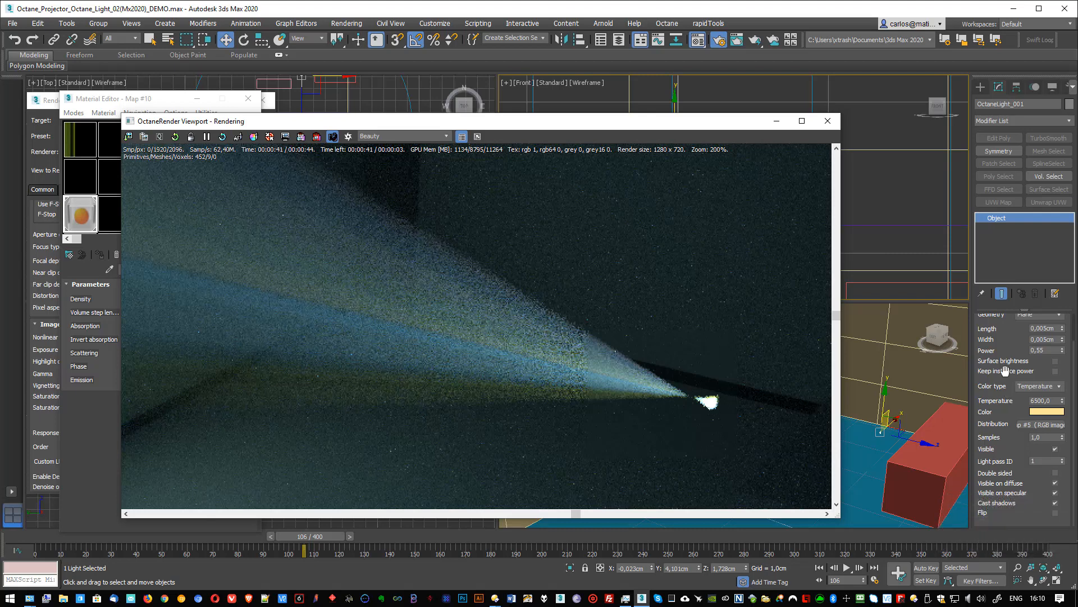
pyautogui.moveTo(1021, 488); pyautogui.dragTo(1012, 390)
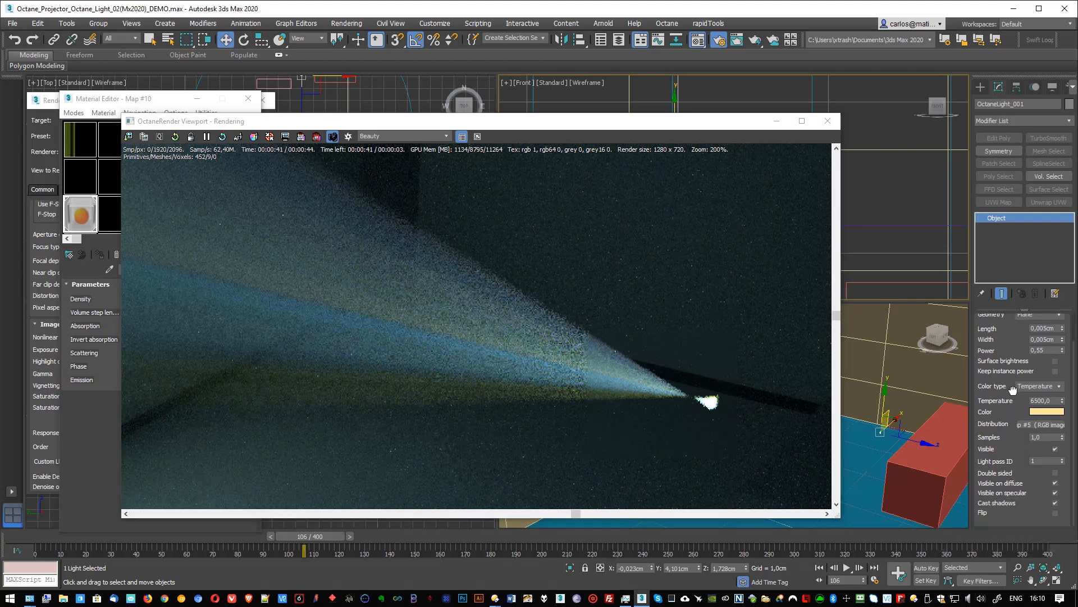
pyautogui.click(1055, 449)
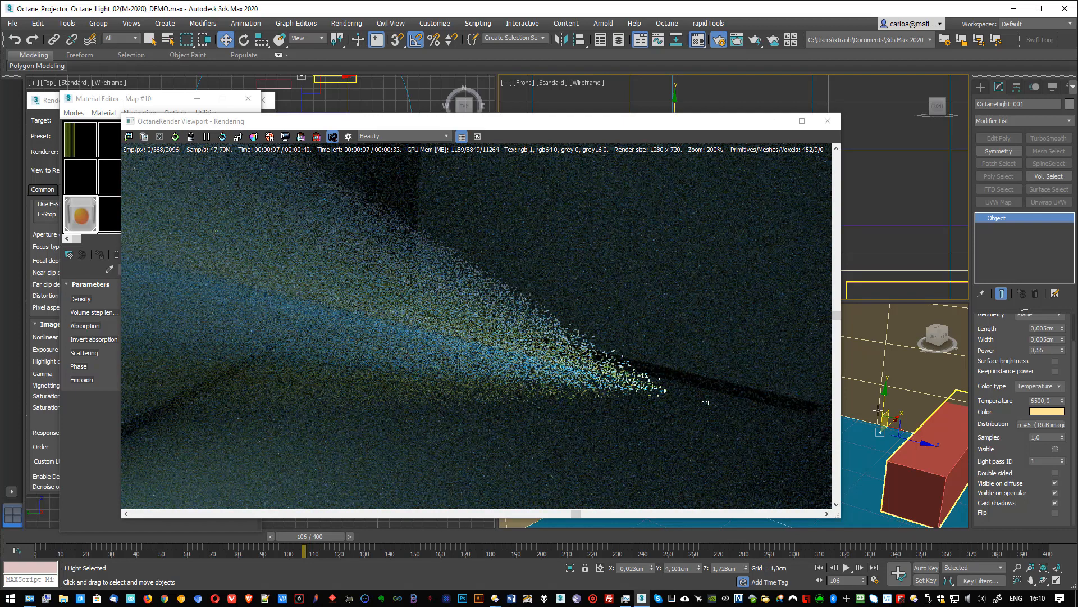
pyautogui.scroll(-4, 673, 402)
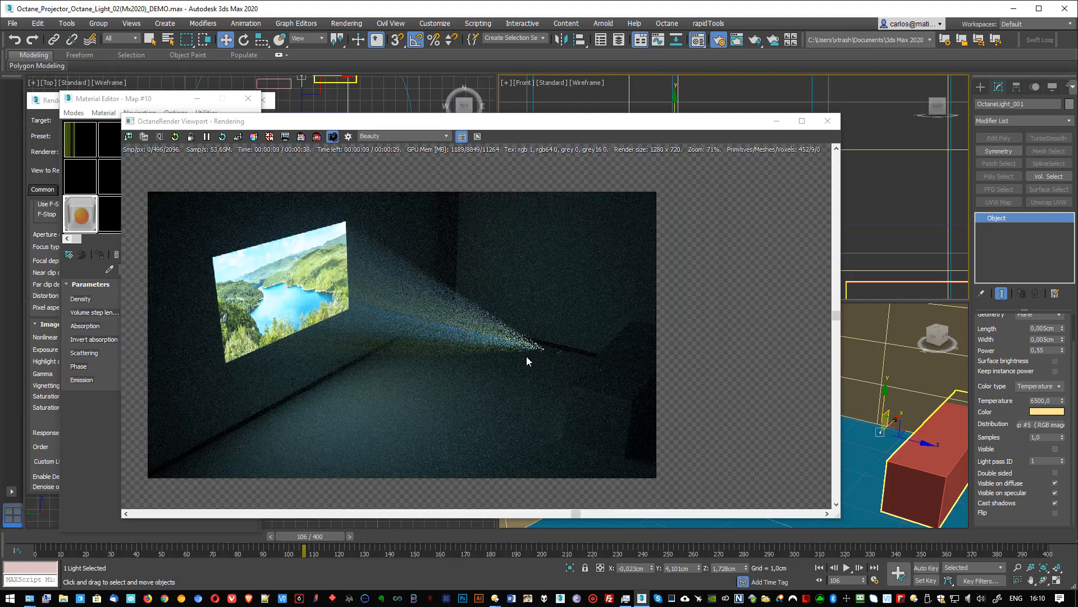